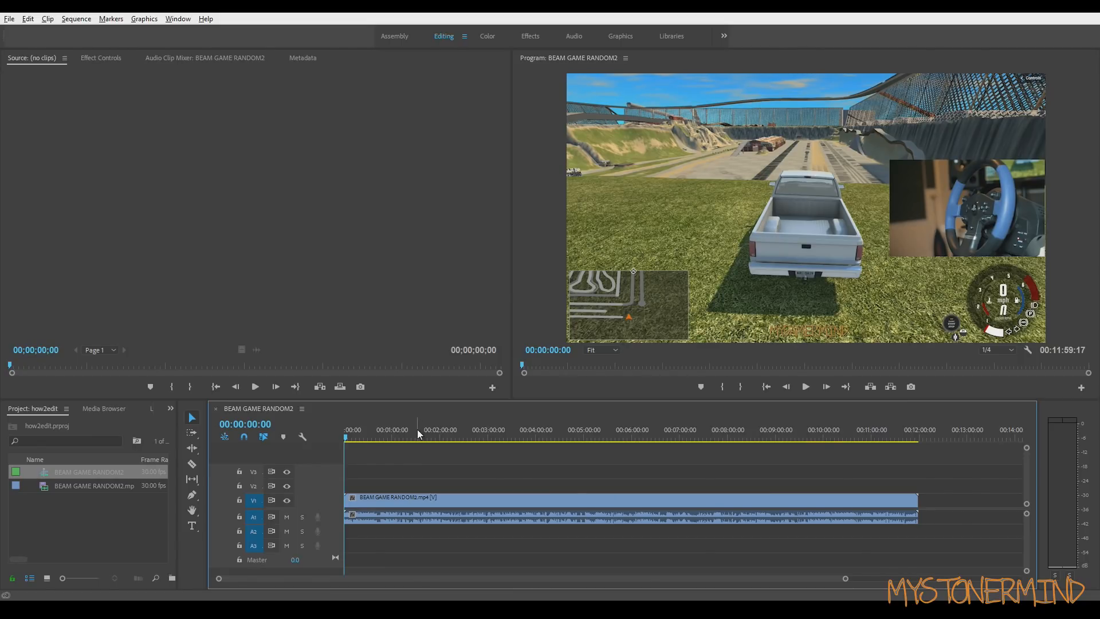
# Step: Preview the first several seconds of the gameplay clip by scrubbing the timeline and return to its start
pyautogui.press('=')
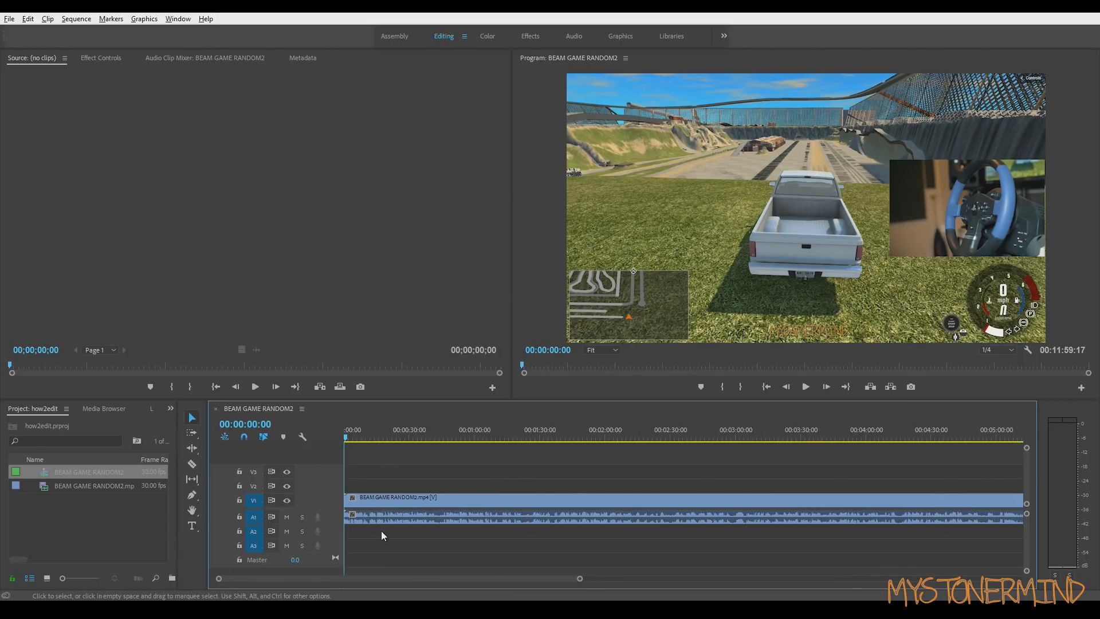
pyautogui.press('=')
pyautogui.moveTo(351, 436); pyautogui.dragTo(393, 435)
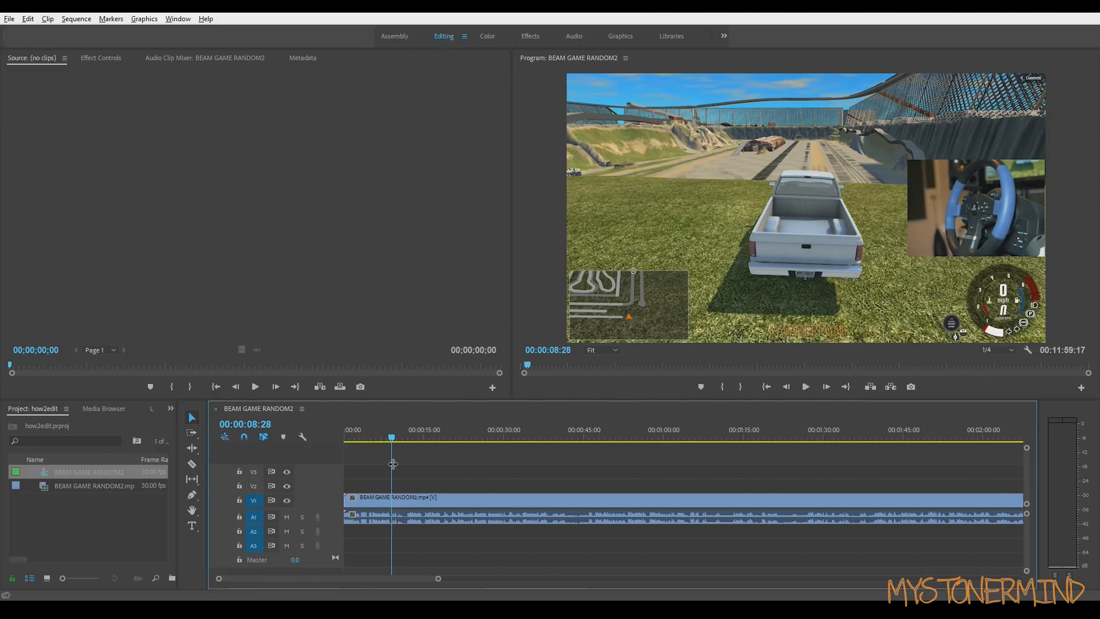
pyautogui.moveTo(387, 475); pyautogui.dragTo(349, 458)
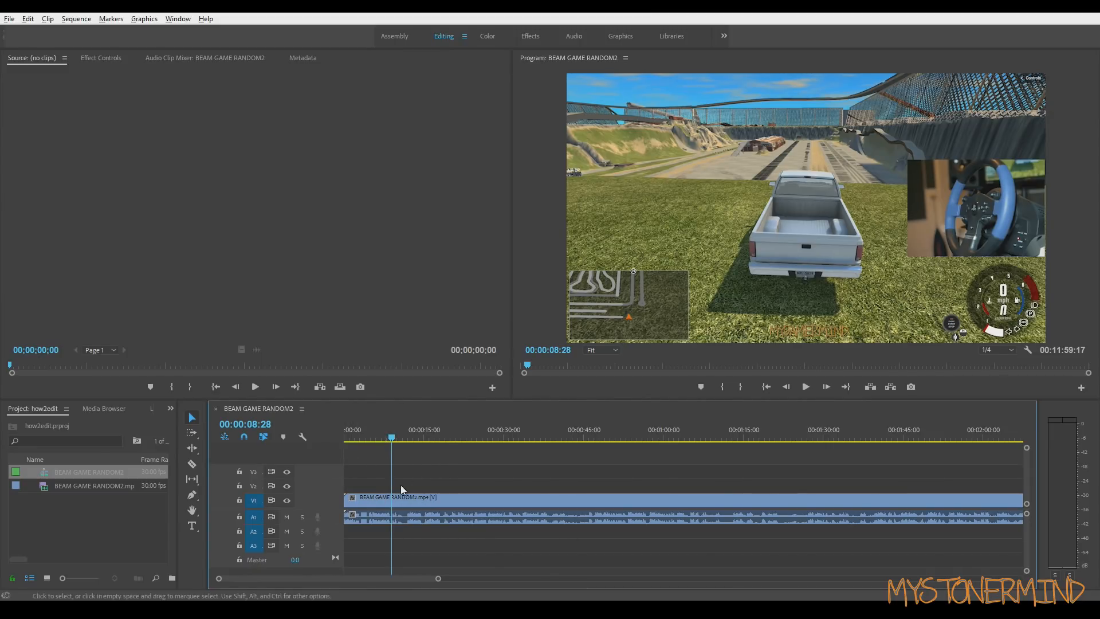
pyautogui.press('q')
pyautogui.scroll(3, 363, 532)
pyautogui.scroll(1, 362, 530)
pyautogui.moveTo(350, 438); pyautogui.dragTo(384, 447)
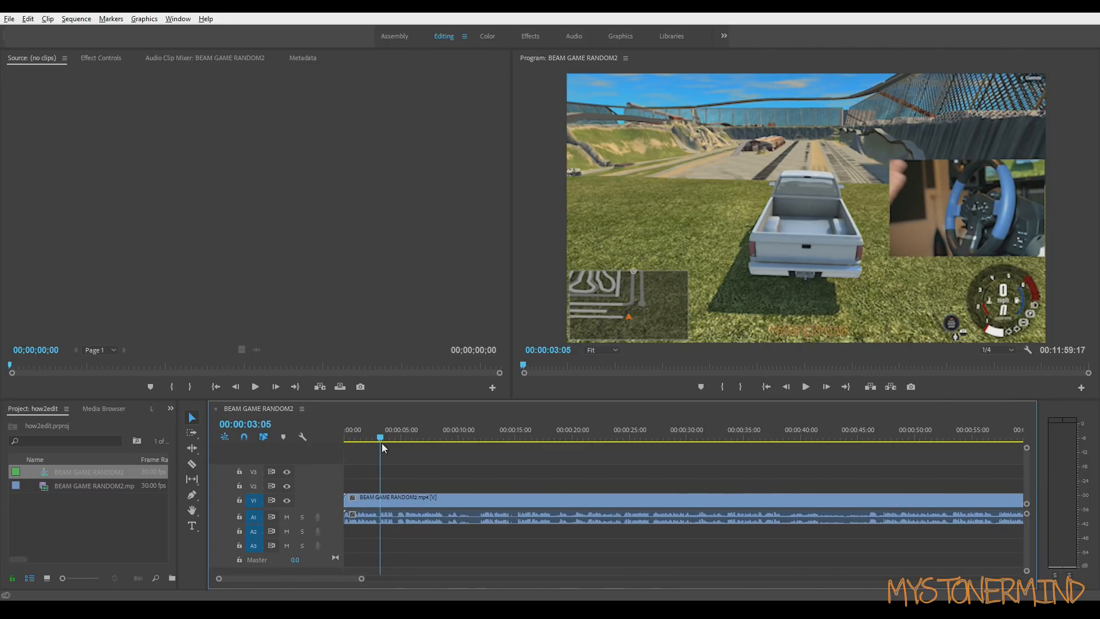
pyautogui.moveTo(381, 442); pyautogui.dragTo(330, 438)
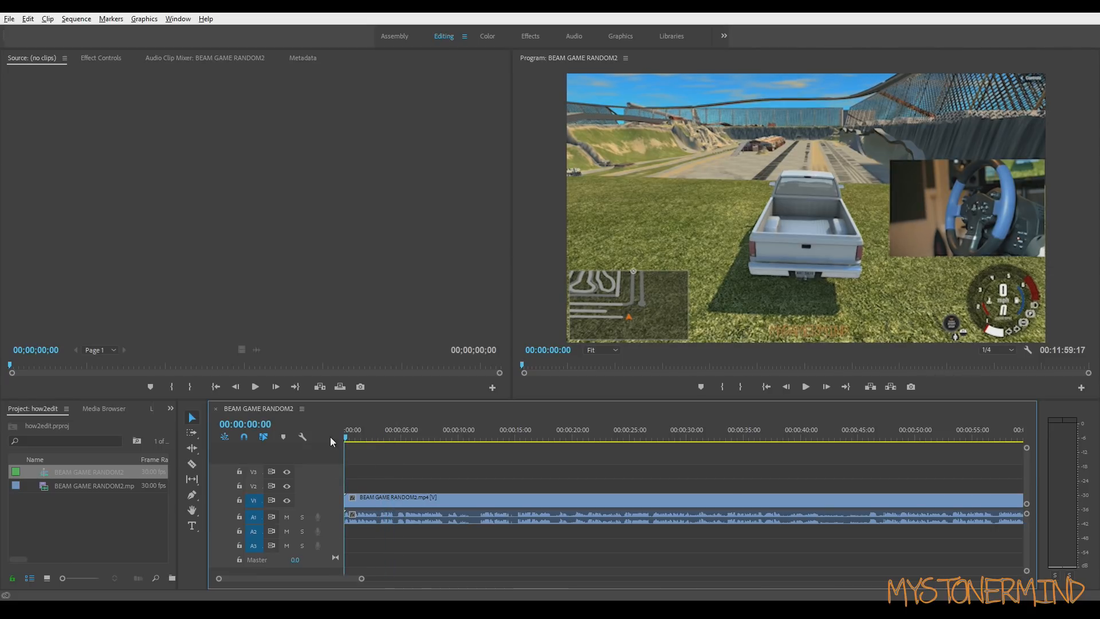
# Step: Open the keyboard shortcut settings and set the layout preset to Adobe Premiere Pro Default
pyautogui.click(25, 21)
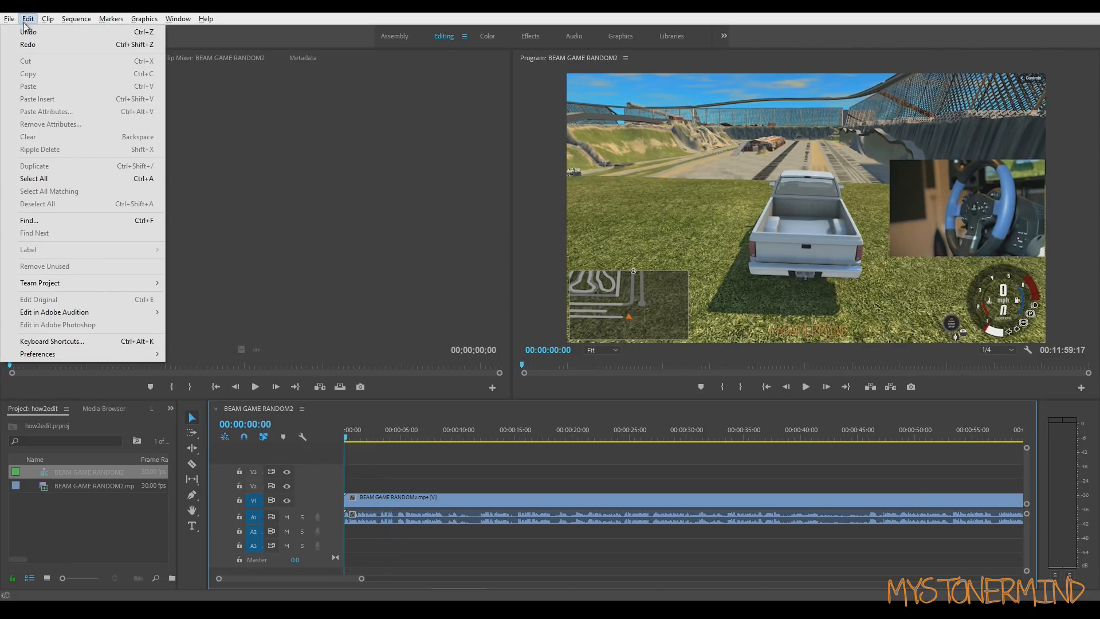
pyautogui.click(86, 342)
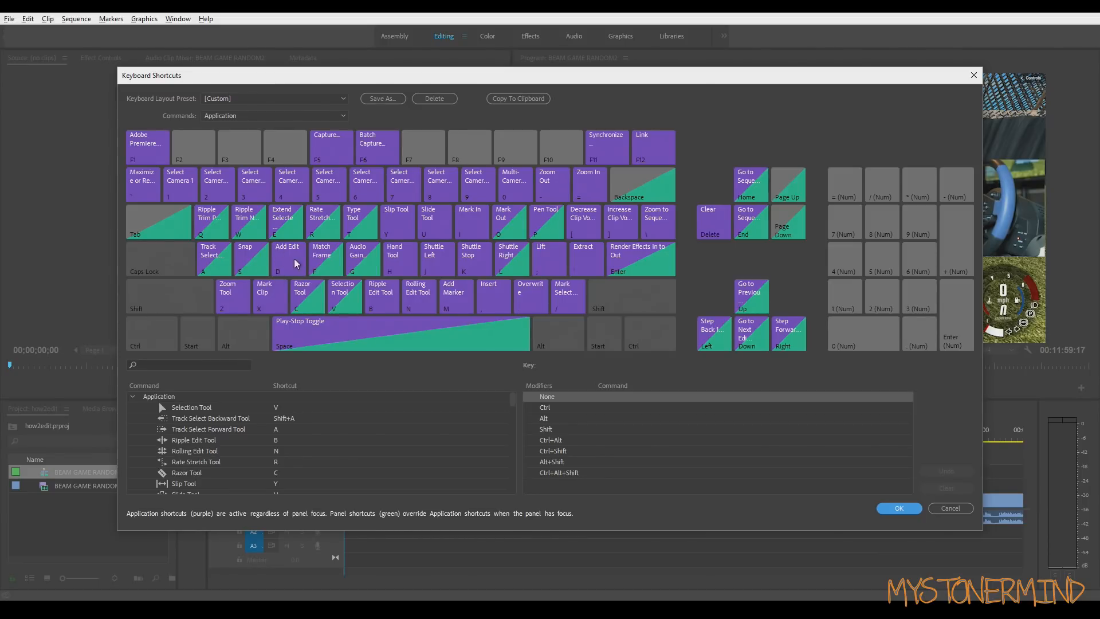
pyautogui.click(258, 97)
pyautogui.click(252, 108)
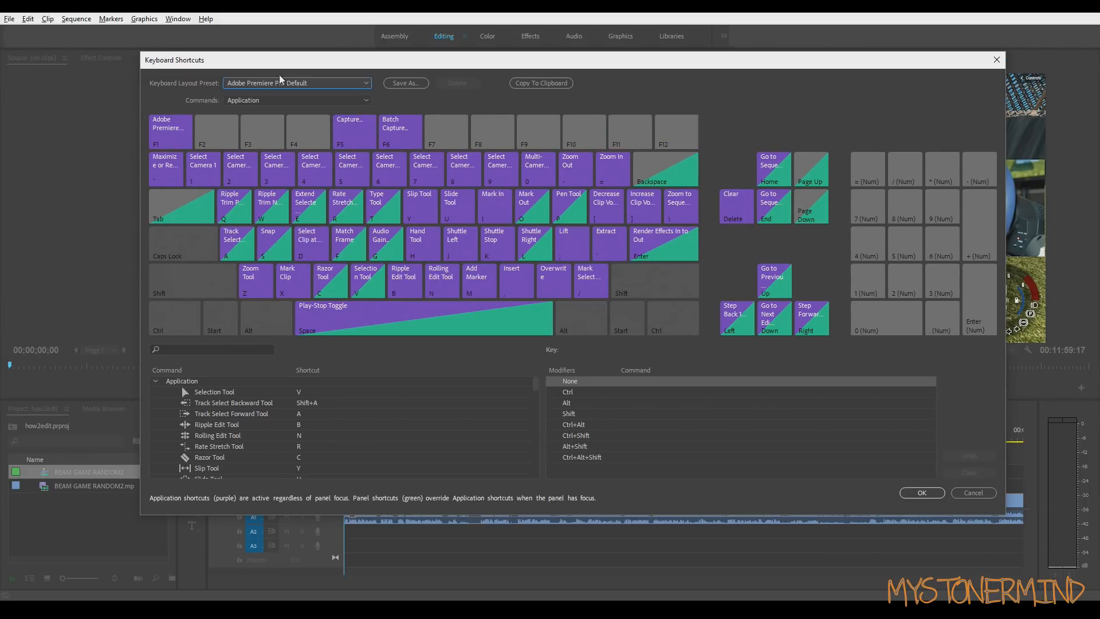
pyautogui.click(278, 87)
pyautogui.click(278, 86)
pyautogui.click(280, 84)
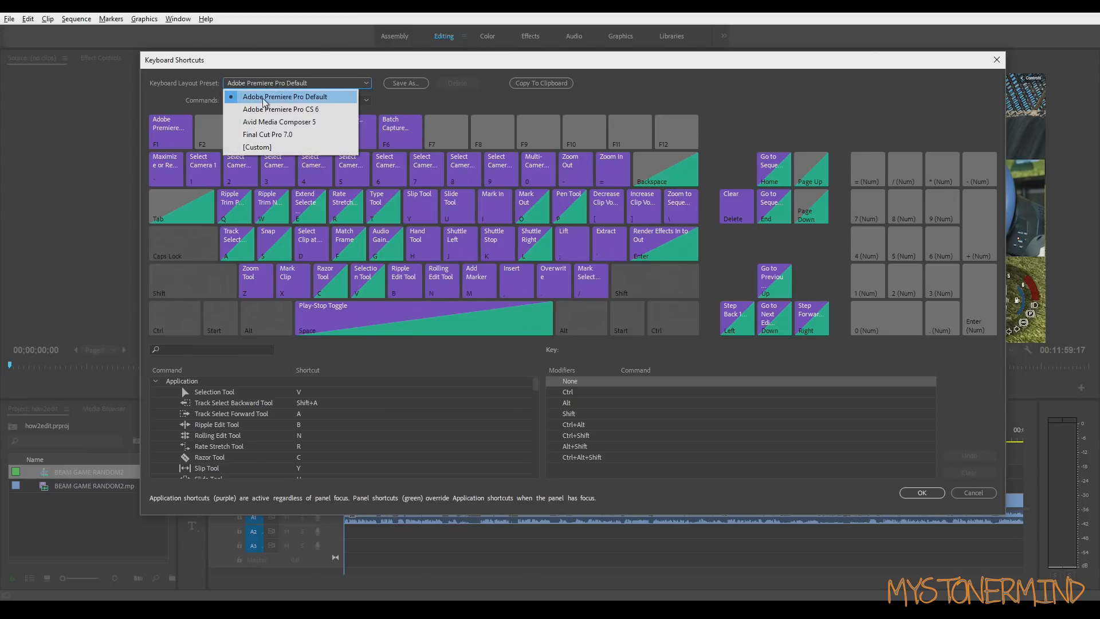
pyautogui.click(298, 100)
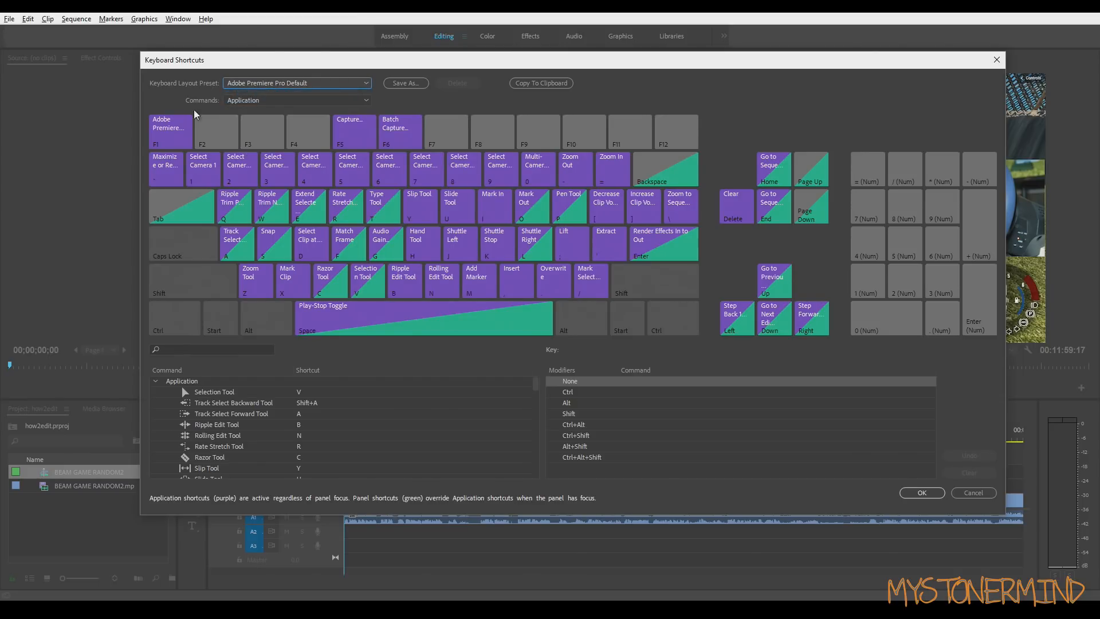
# Step: Examine which commands are assigned to the Q, W and D keys in the shortcut layout
pyautogui.press('w')
pyautogui.press('q')
pyautogui.press('w')
pyautogui.press('q')
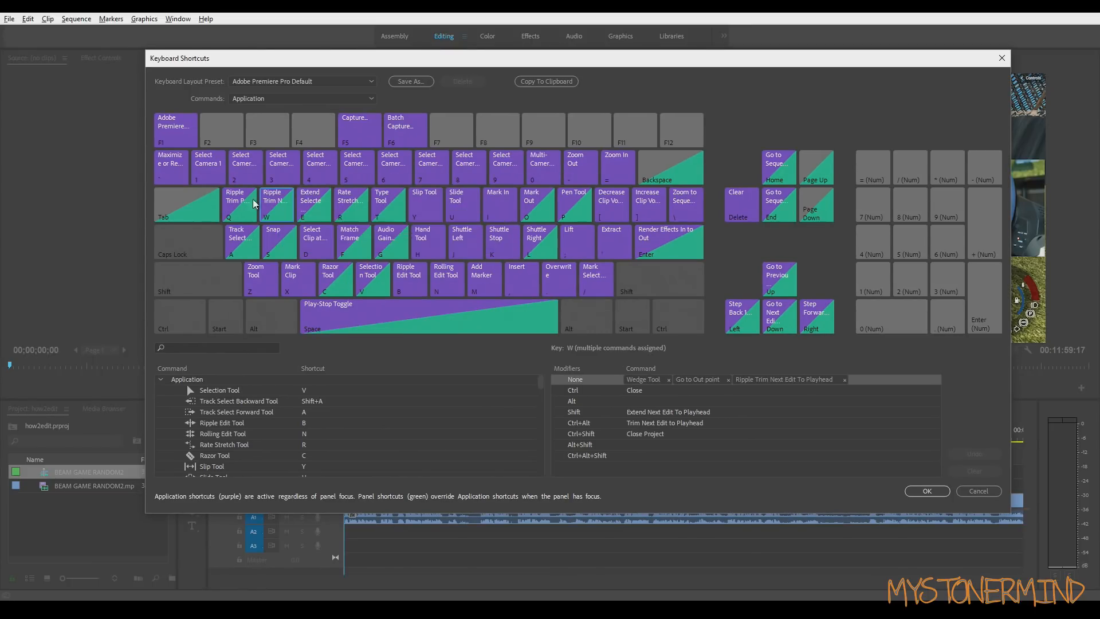
pyautogui.click(228, 213)
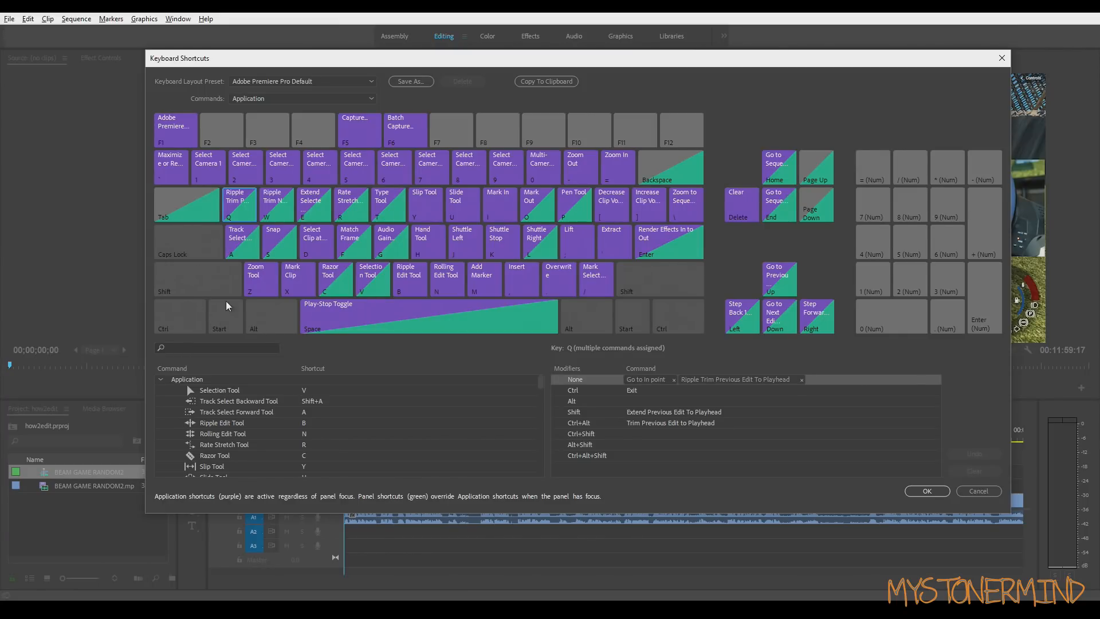
pyautogui.click(332, 250)
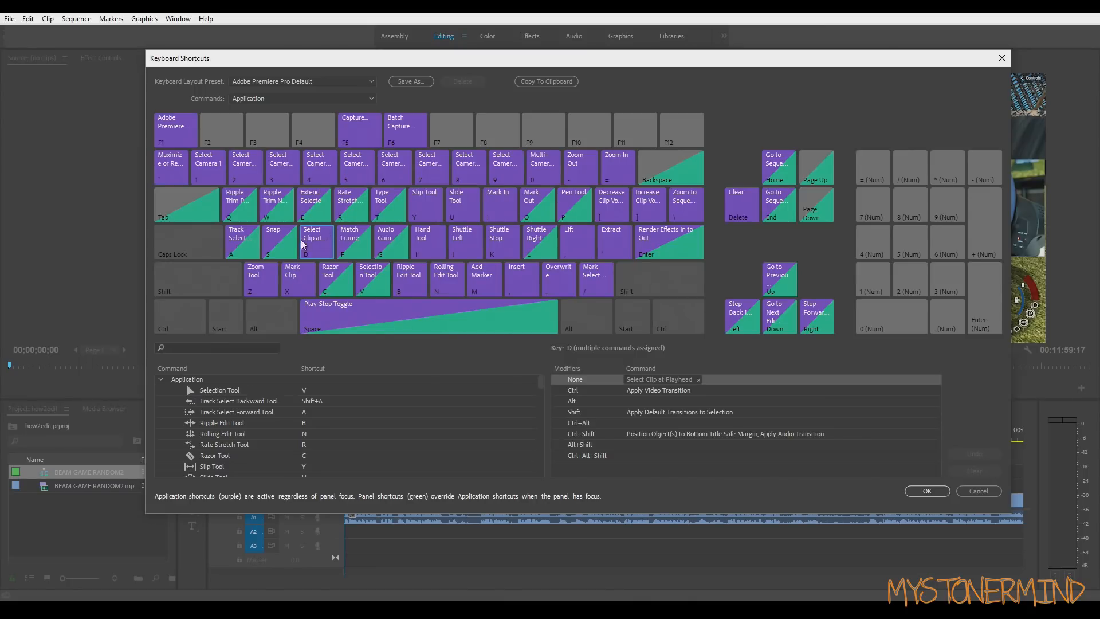
# Step: Find the Add Edit command by searching for "add edit" and assign D as its shortcut
pyautogui.click(241, 347)
pyautogui.write('add edit')
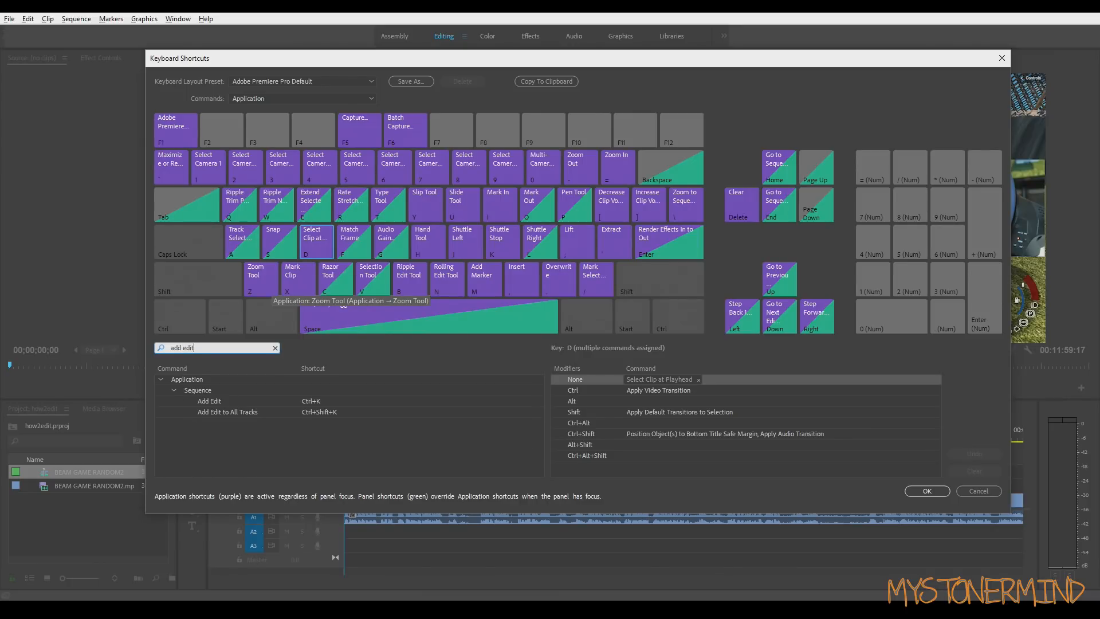
pyautogui.click(223, 402)
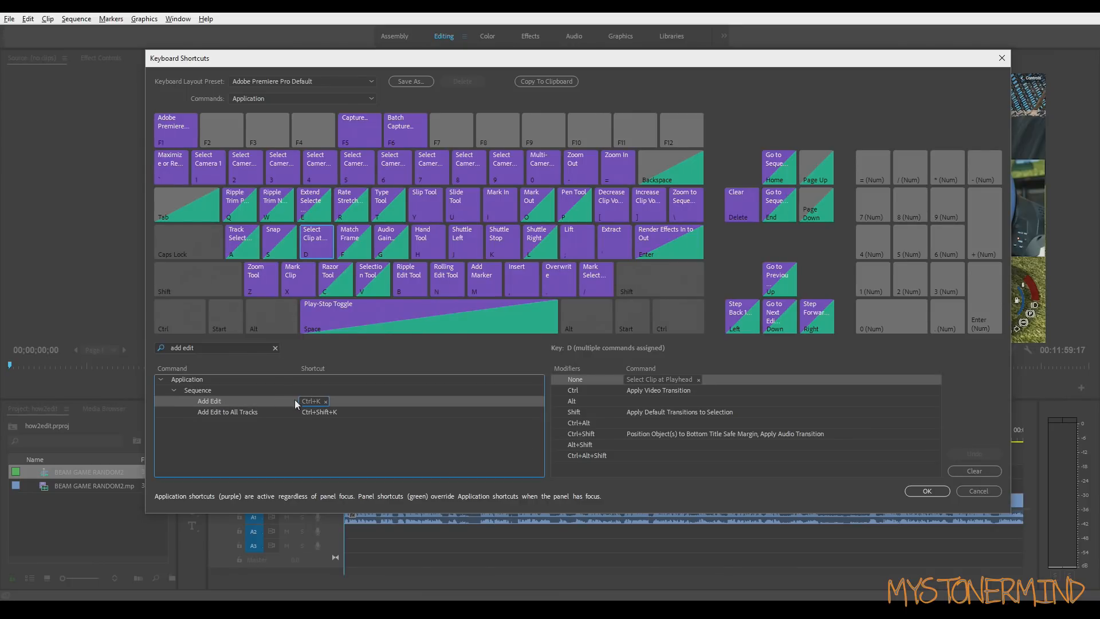
pyautogui.press('d')
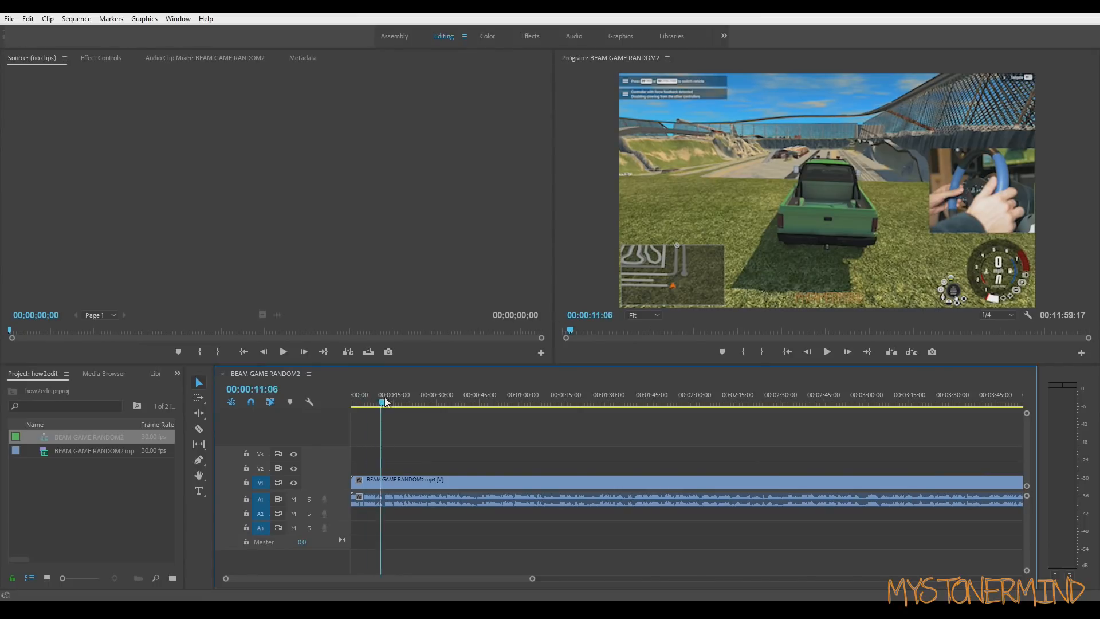
# Step: Scrub along the gameplay clip and try adding several cuts at the playhead
pyautogui.moveTo(384, 397); pyautogui.dragTo(602, 408)
pyautogui.press('d')
pyautogui.press('d')
pyautogui.press('d')
pyautogui.press('d')
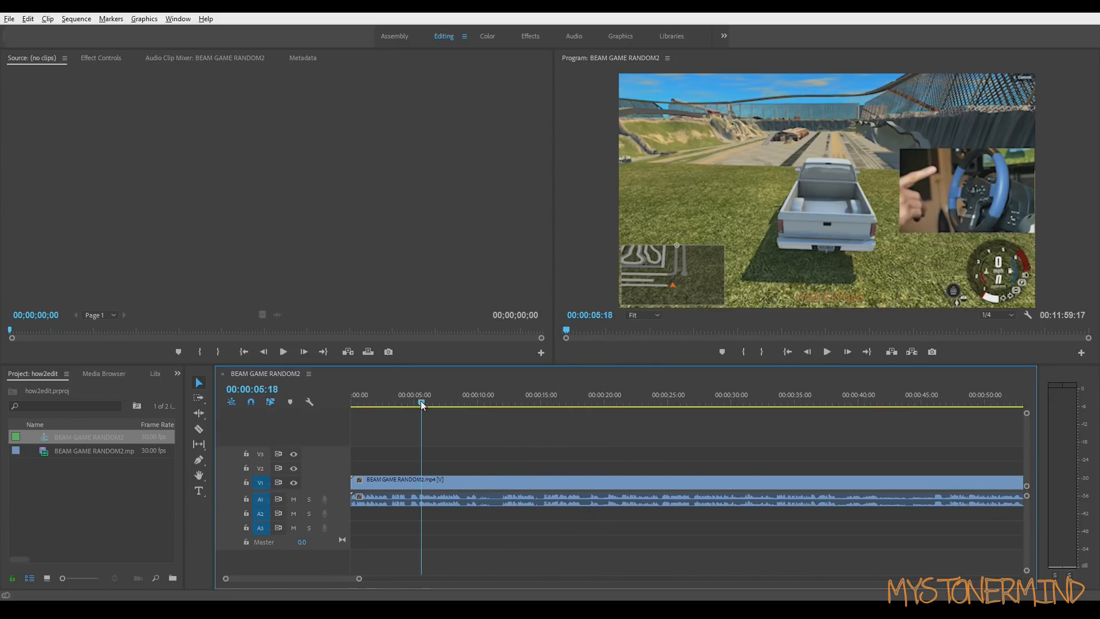
# Step: Split the gameplay clip about 8 seconds into the sequence and ripple-trim a short surplus around the cut
pyautogui.moveTo(422, 405); pyautogui.dragTo(487, 441)
pyautogui.hotkey('ctrl', 'k')
pyautogui.hotkey('ctrl', 's')
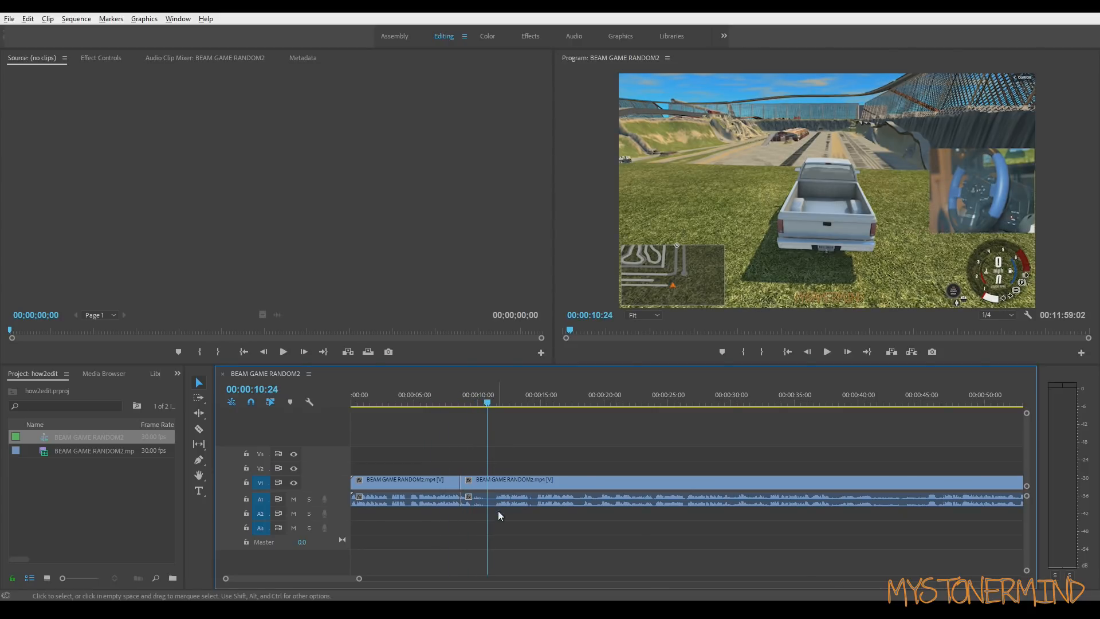
# Step: Split the clip at 00:00:11:13 and ripple-trim the piece before that cut to end at 00:00:10:13
pyautogui.click(491, 400)
pyautogui.moveTo(491, 401); pyautogui.dragTo(497, 404)
pyautogui.hotkey('ctrl', 'k')
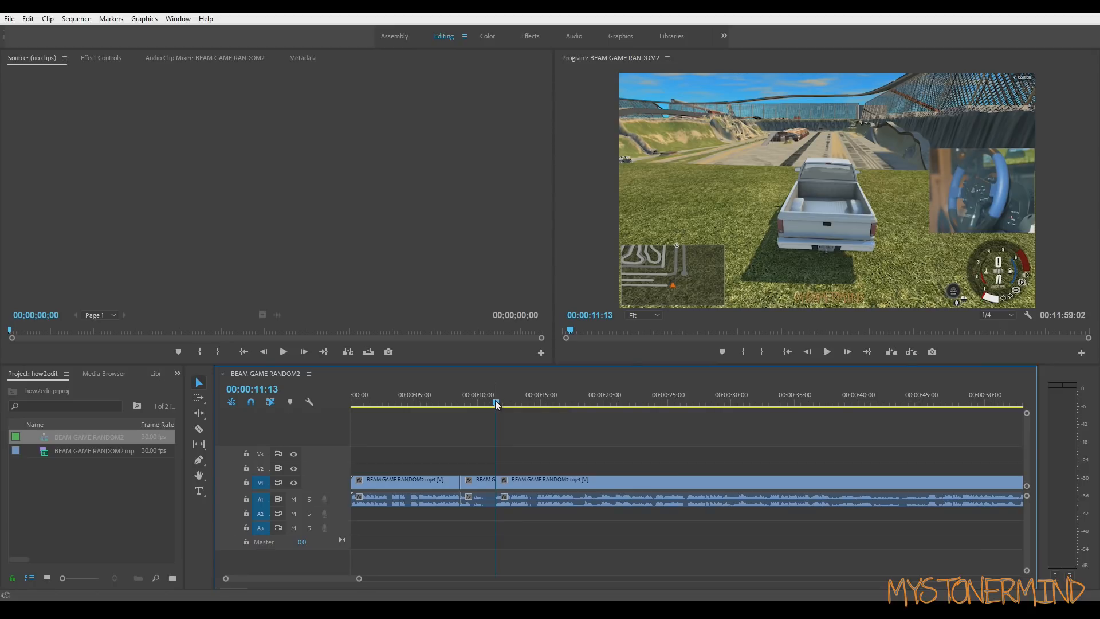
pyautogui.click(483, 401)
pyautogui.press('w')
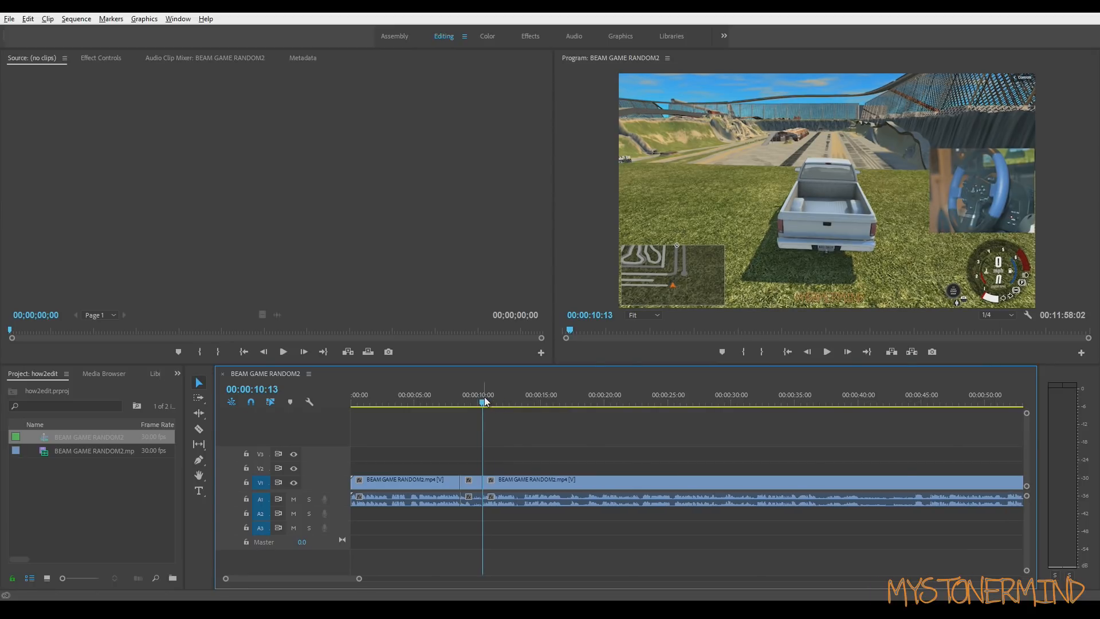
# Step: Split the clip near 13 seconds and ripple-trim the surplus so the cut sits at 00:00:13:02
pyautogui.click(516, 405)
pyautogui.moveTo(518, 404); pyautogui.dragTo(518, 407)
pyautogui.hotkey('ctrl', 'k')
pyautogui.click(524, 407)
pyautogui.moveTo(524, 408); pyautogui.dragTo(517, 408)
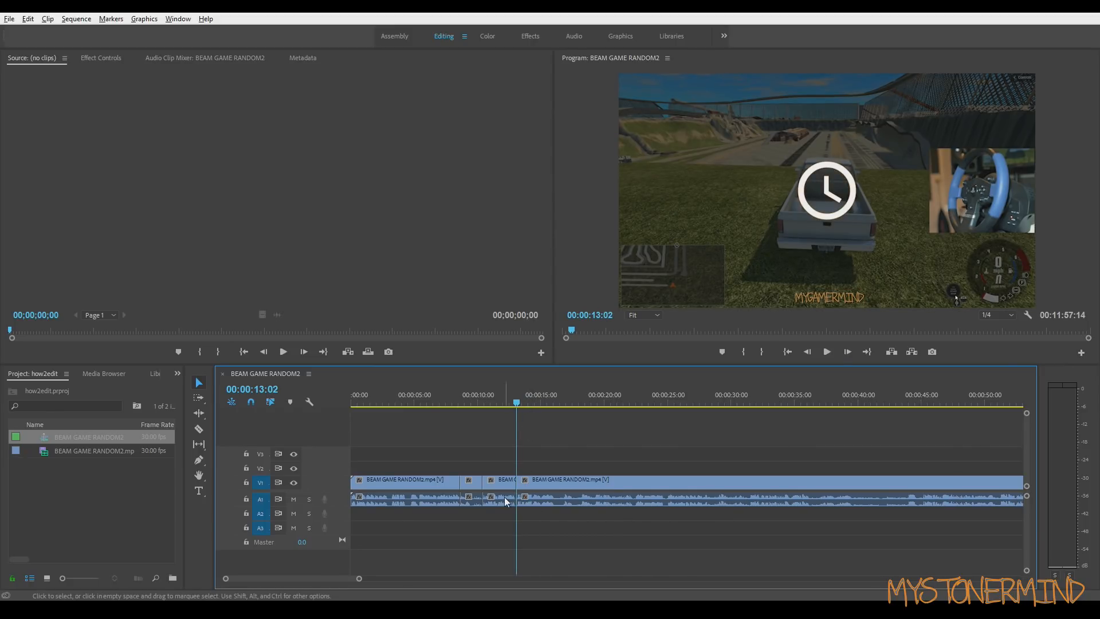
# Step: Expand audio track A1 to enlarge its waveform and split the clip at 00:00:16:05
pyautogui.doubleClick(339, 498)
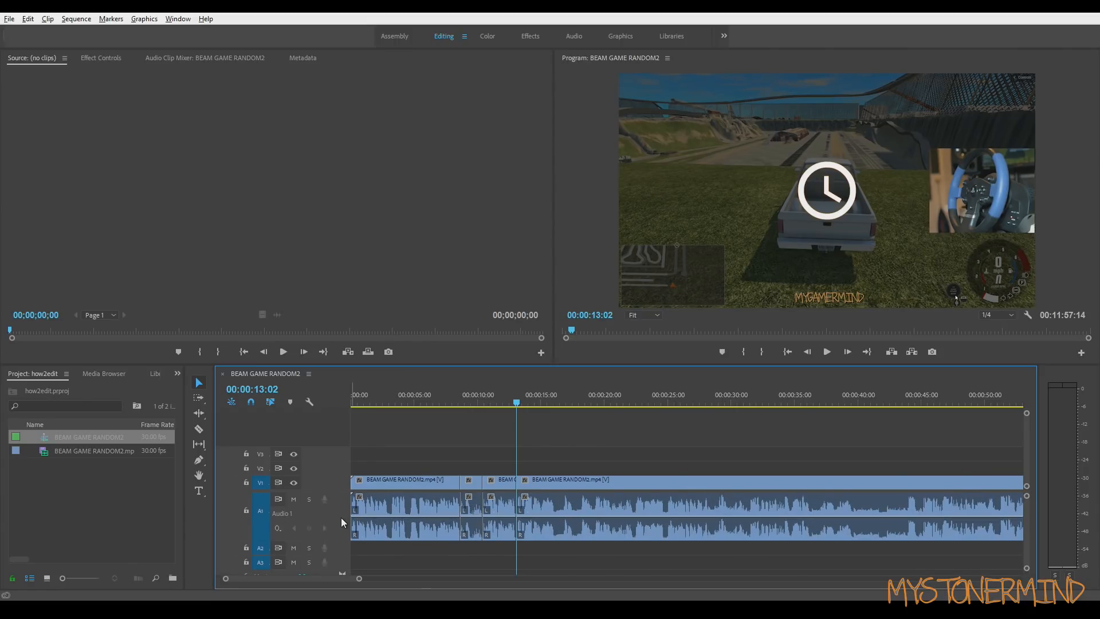
pyautogui.press('alt')
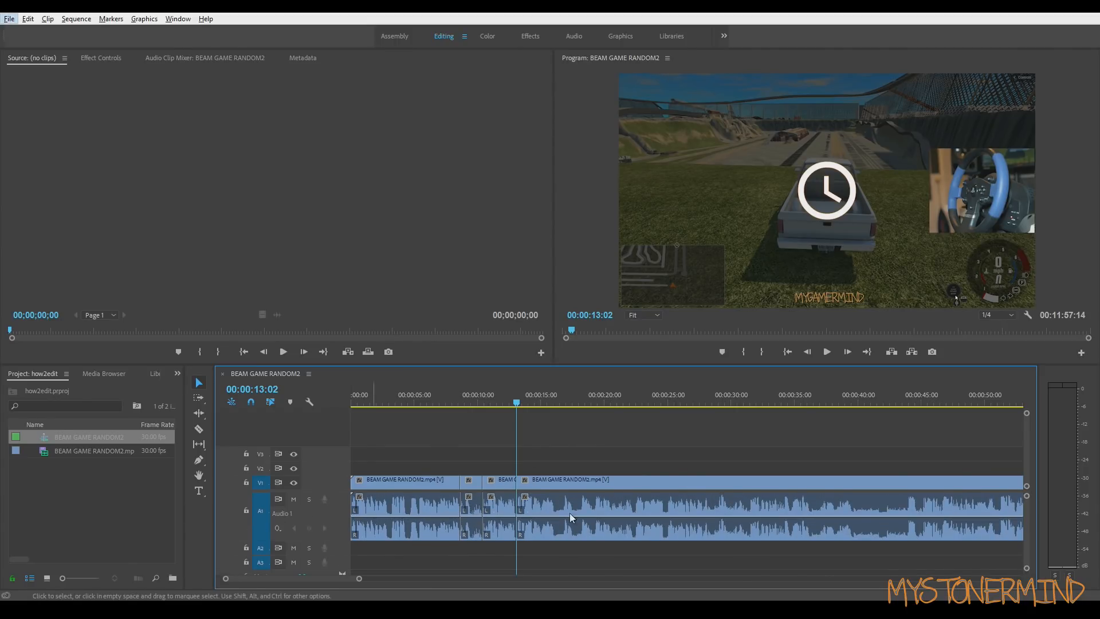
pyautogui.moveTo(550, 405)
pyautogui.mouseDown()
pyautogui.moveTo(538, 406)
pyautogui.moveTo(594, 411)
pyautogui.moveTo(557, 417)
pyautogui.mouseUp()
pyautogui.hotkey('ctrl', 'k')
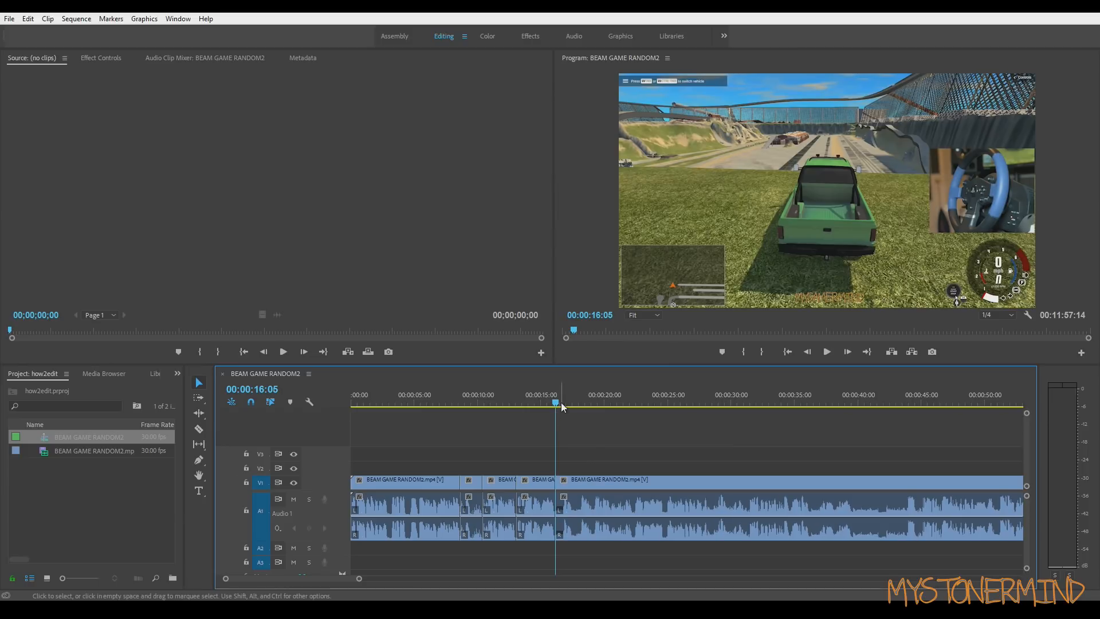
# Step: Split the clip at several points between about 16 and 50 seconds and ripple-trim the unwanted sections
pyautogui.click(562, 403)
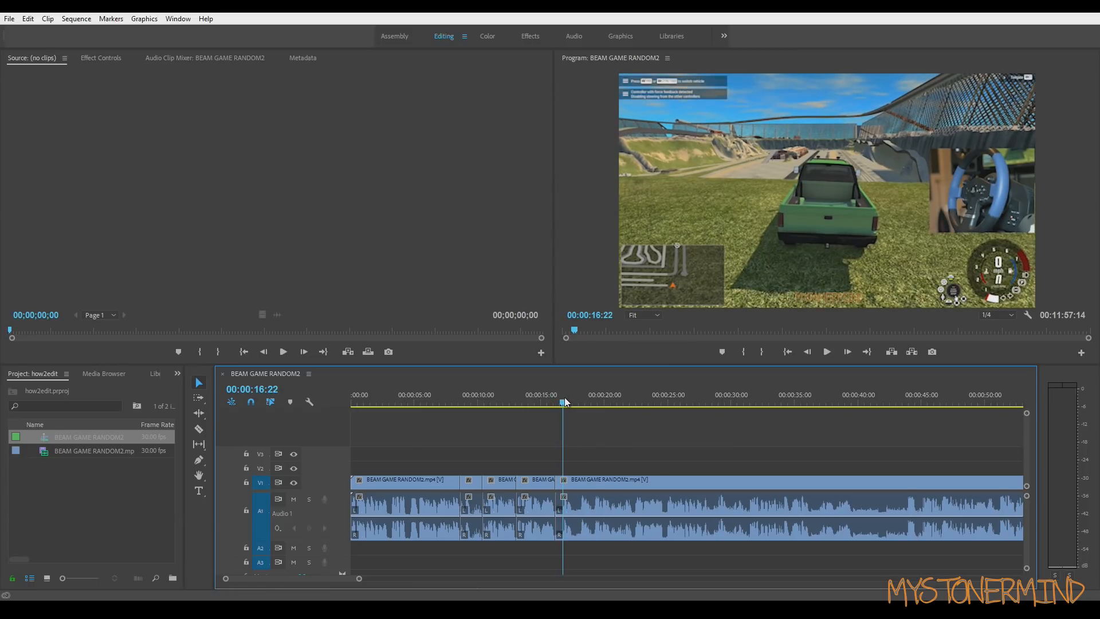
pyautogui.moveTo(564, 398); pyautogui.dragTo(857, 405)
pyautogui.hotkey('ctrl', 'k')
pyautogui.press('w')
pyautogui.hotkey('ctrl', 'k')
pyautogui.press('q')
pyautogui.hotkey('ctrl', 'k')
pyautogui.press('q')
pyautogui.moveTo(856, 404); pyautogui.dragTo(977, 404)
pyautogui.hotkey('ctrl', 'k')
pyautogui.press('q')
# Step: Cut and ripple-trim the unwanted sections of the clip between about 50 seconds and one minute
pyautogui.scroll(-9, 777, 471)
pyautogui.moveTo(716, 406); pyautogui.dragTo(767, 410)
pyautogui.hotkey('ctrl', 'k')
pyautogui.press('q')
pyautogui.hotkey('ctrl', 'k')
pyautogui.moveTo(768, 407); pyautogui.dragTo(779, 406)
pyautogui.press('q')
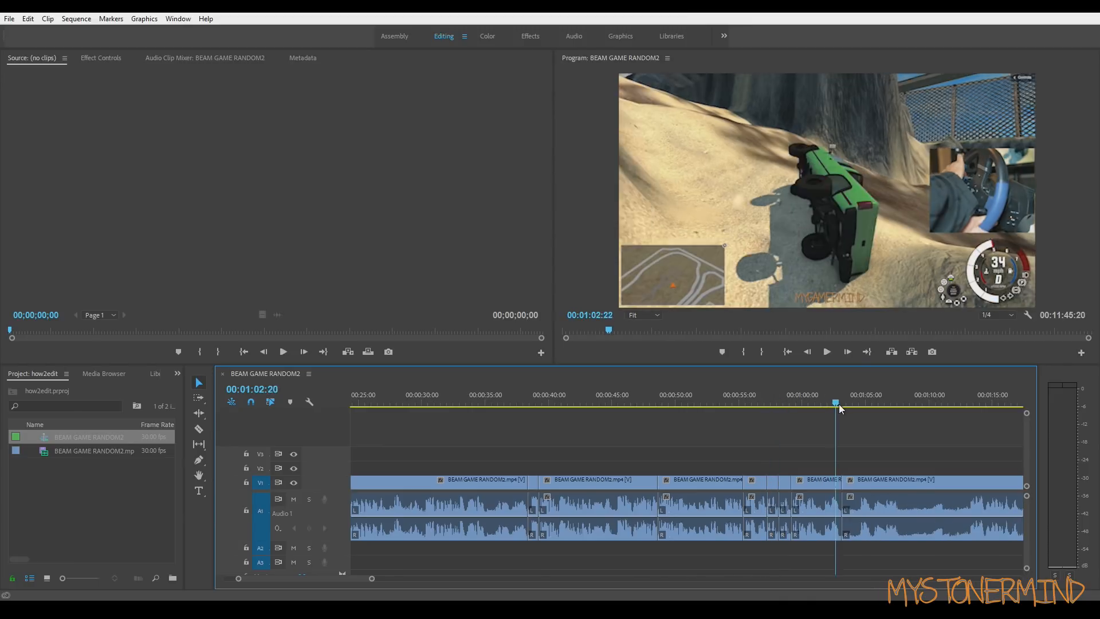
# Step: Trim out surplus footage after about 00:01:02 and split the clip at 00:01:06:07
pyautogui.moveTo(839, 405); pyautogui.dragTo(882, 425)
pyautogui.hotkey('ctrl', 'k')
pyautogui.scroll(-5, 782, 465)
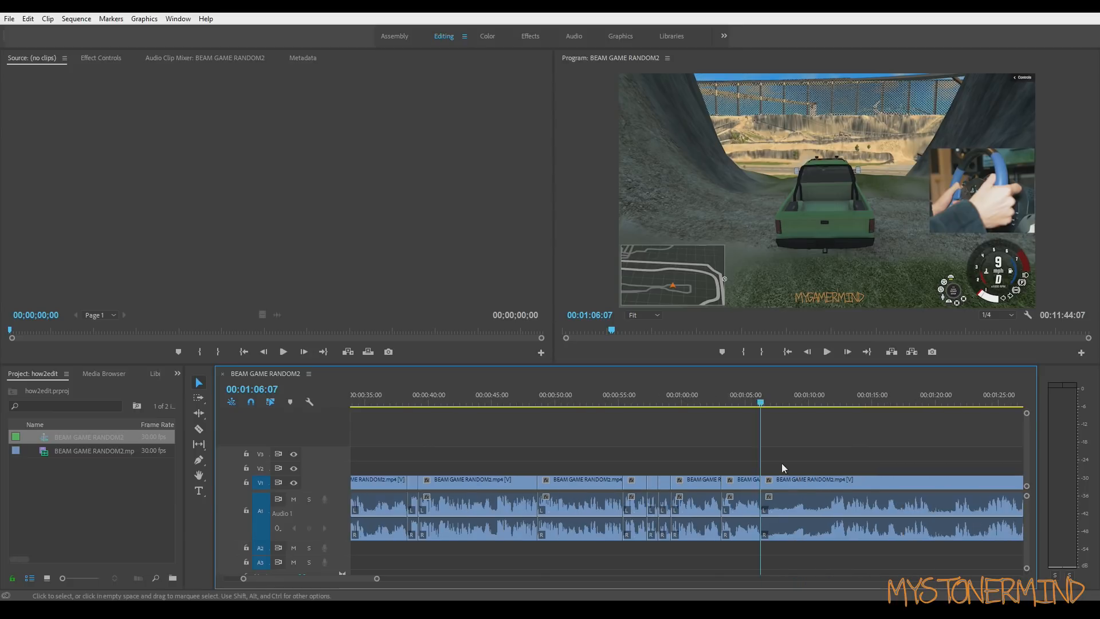
# Step: Split the clip at several points between about 00:01:06 and 00:01:20 and remove the unwanted footage
pyautogui.click(736, 404)
pyautogui.moveTo(738, 404); pyautogui.dragTo(810, 406)
pyautogui.hotkey('ctrl', 'k')
pyautogui.hotkey('ctrl', 'k')
pyautogui.scroll(-5, 714, 466)
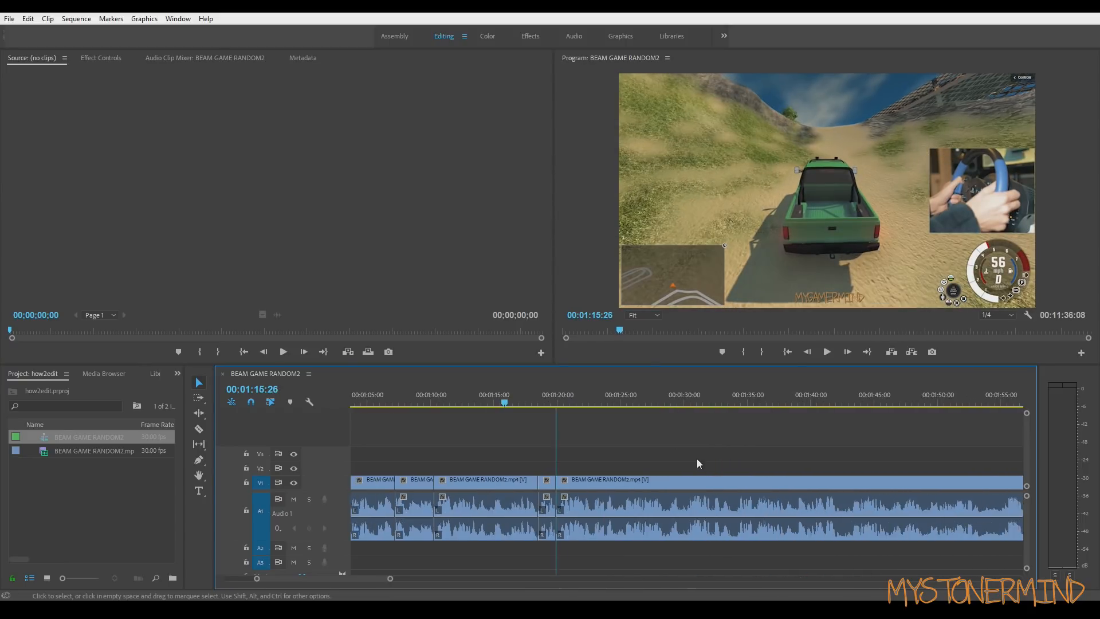
# Step: Split and ripple-trim the unwanted parts of the clip between about 00:01:20 and 00:01:36
pyautogui.click(610, 403)
pyautogui.hotkey('ctrl', 'k')
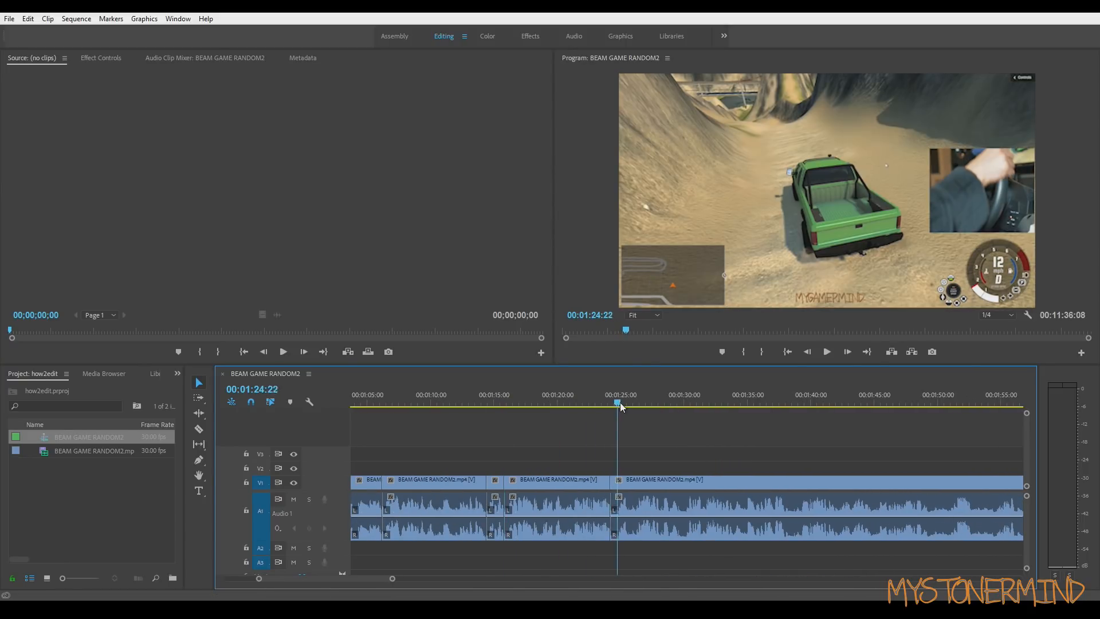
pyautogui.click(621, 400)
pyautogui.hotkey('ctrl', 'k')
pyautogui.moveTo(621, 400); pyautogui.dragTo(583, 440)
pyautogui.hotkey('ctrl', 'k')
pyautogui.hotkey('ctrl', 'k')
# Step: Duplicate the audio of the long remaining clip from track A1 onto A2, aligned at 00:01:36:01
pyautogui.scroll(-6, 570, 462)
pyautogui.scroll(15, 550, 452)
pyautogui.press('-')
pyautogui.scroll(8, 504, 438)
pyautogui.press('-')
pyautogui.press('-')
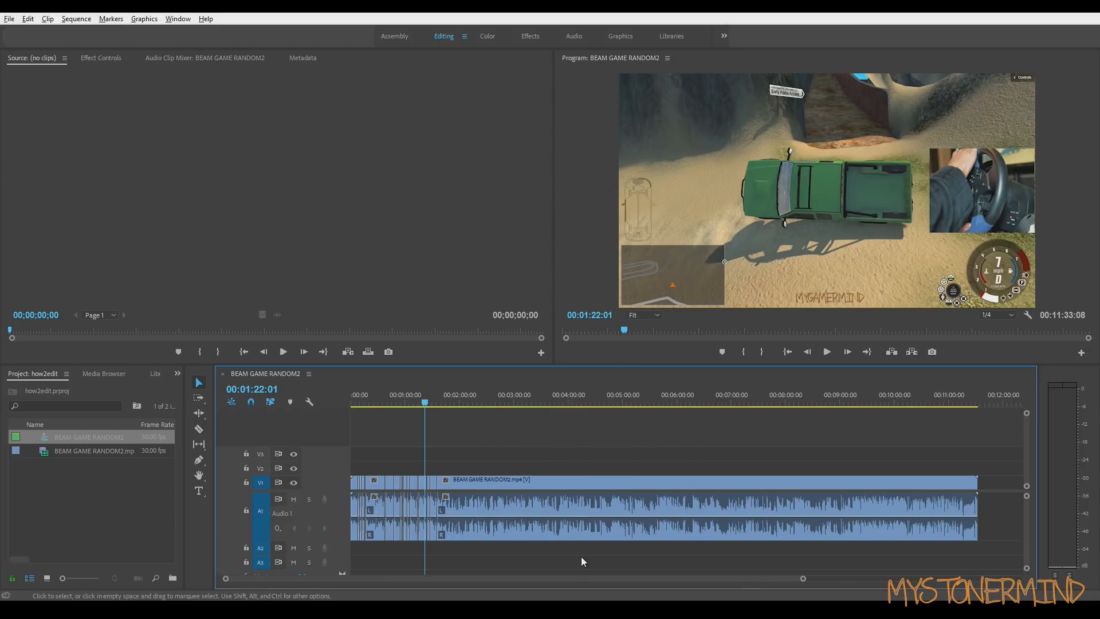
pyautogui.moveTo(1027, 544); pyautogui.dragTo(1028, 545)
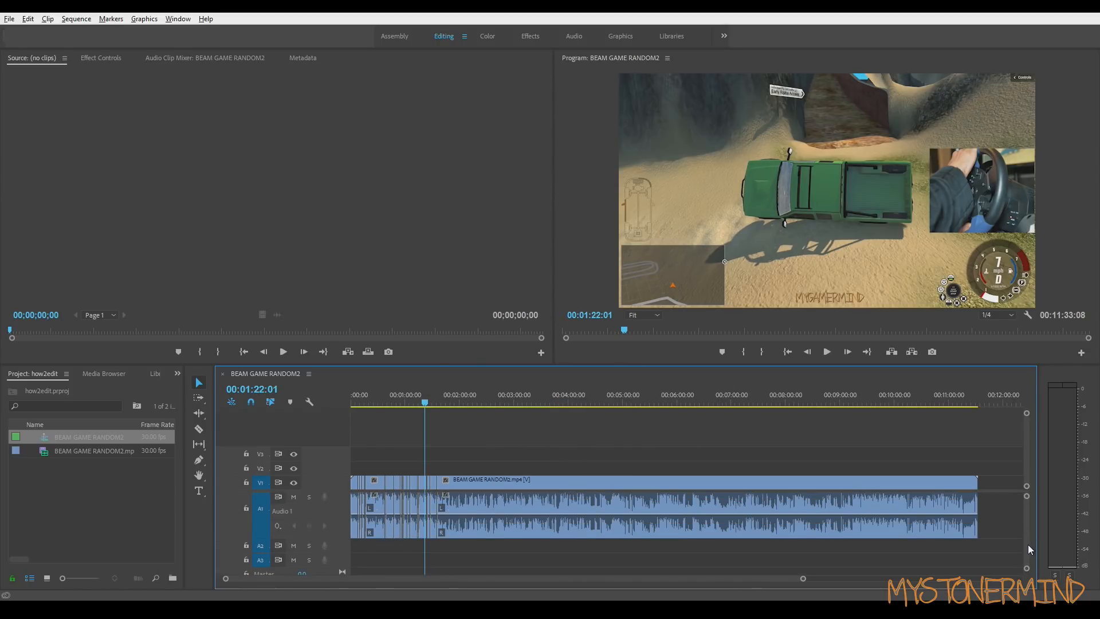
pyautogui.moveTo(580, 525); pyautogui.dragTo(583, 544)
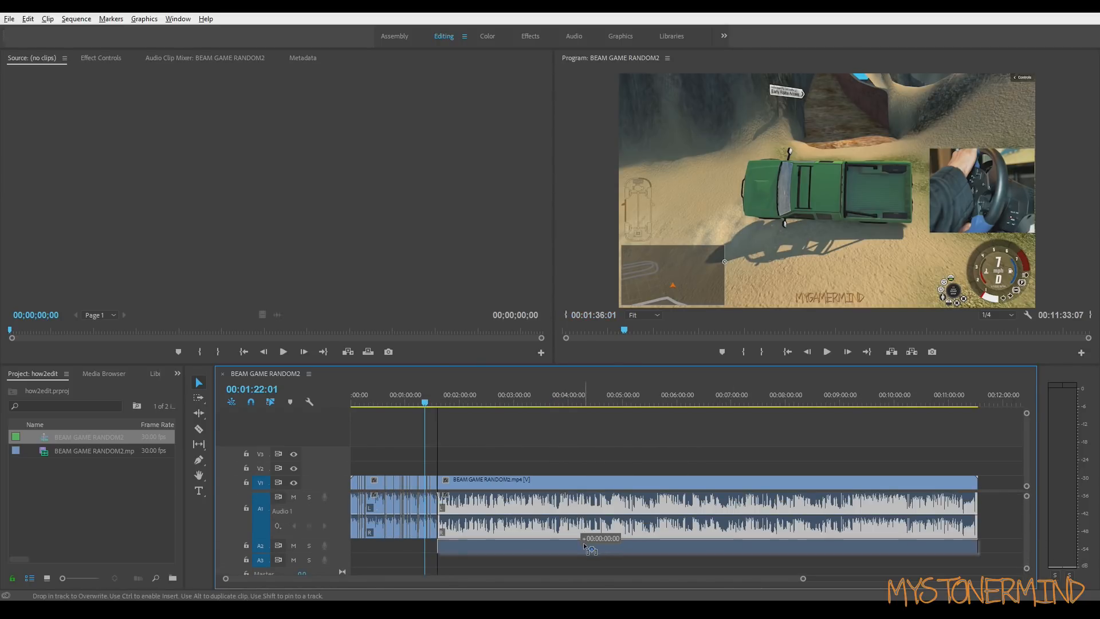
pyautogui.click(658, 457)
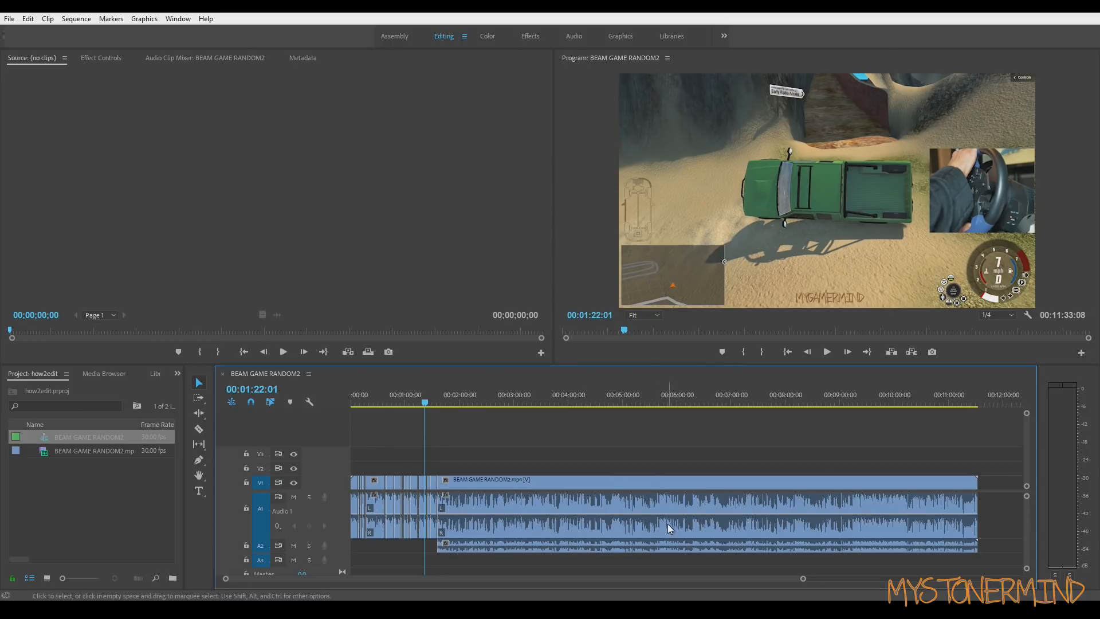
# Step: Duplicate the same long audio clip from track A1 onto A3, aligned with the original
pyautogui.click(665, 510)
pyautogui.click(643, 465)
pyautogui.click(658, 498)
pyautogui.moveTo(601, 505); pyautogui.dragTo(610, 556)
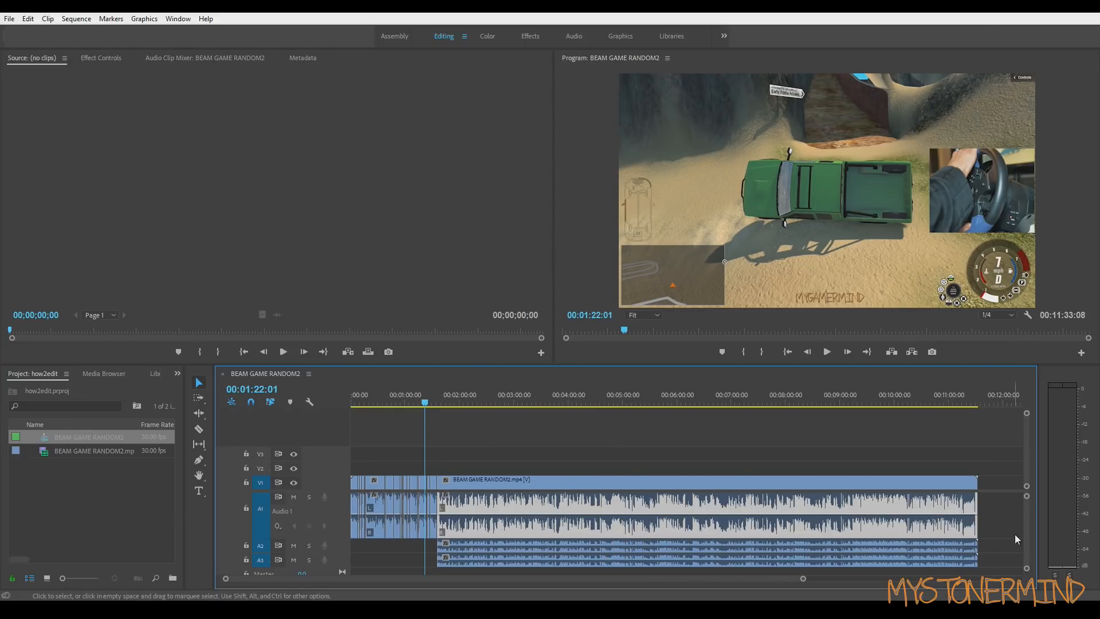
pyautogui.moveTo(1026, 549); pyautogui.dragTo(1027, 547)
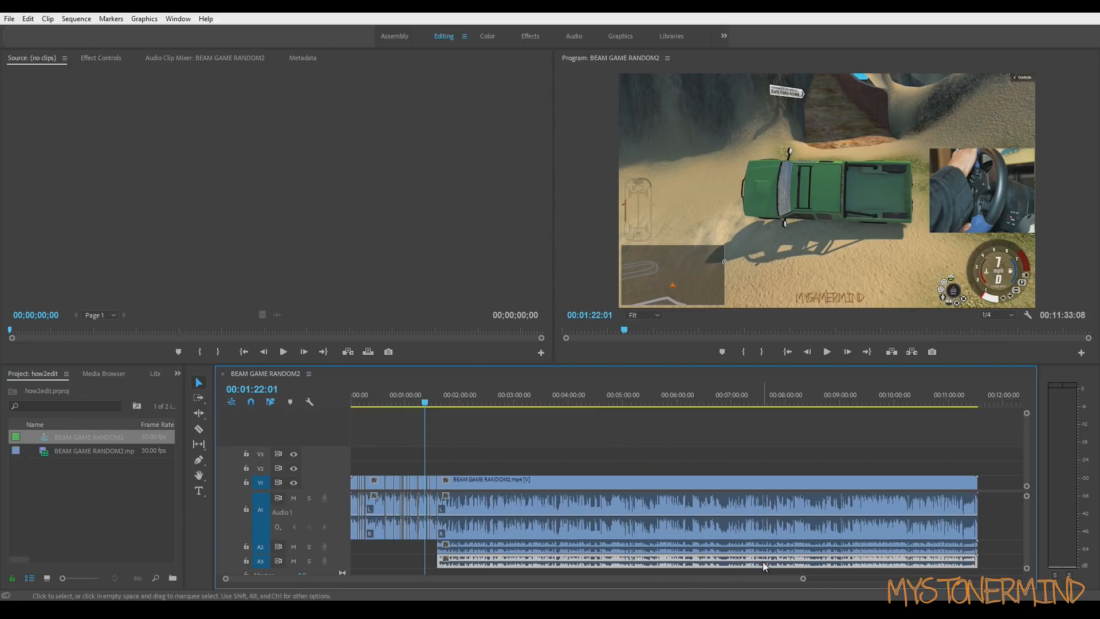
# Step: Delete the duplicated long audio clip from track A3
pyautogui.click(1001, 562)
pyautogui.click(932, 551)
pyautogui.click(939, 560)
pyautogui.press('Delete')
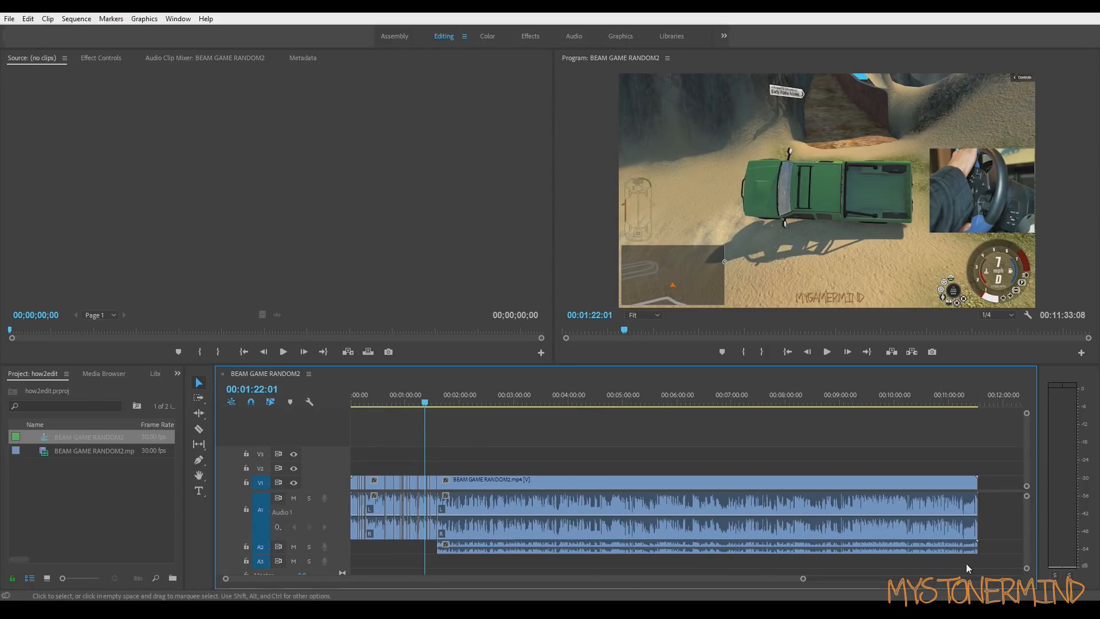
# Step: Offset the A2 audio about 42 seconds from the original, then move the long clips so the video starts at about 00:02:54
pyautogui.moveTo(577, 550); pyautogui.dragTo(642, 551)
pyautogui.moveTo(497, 551); pyautogui.dragTo(474, 551)
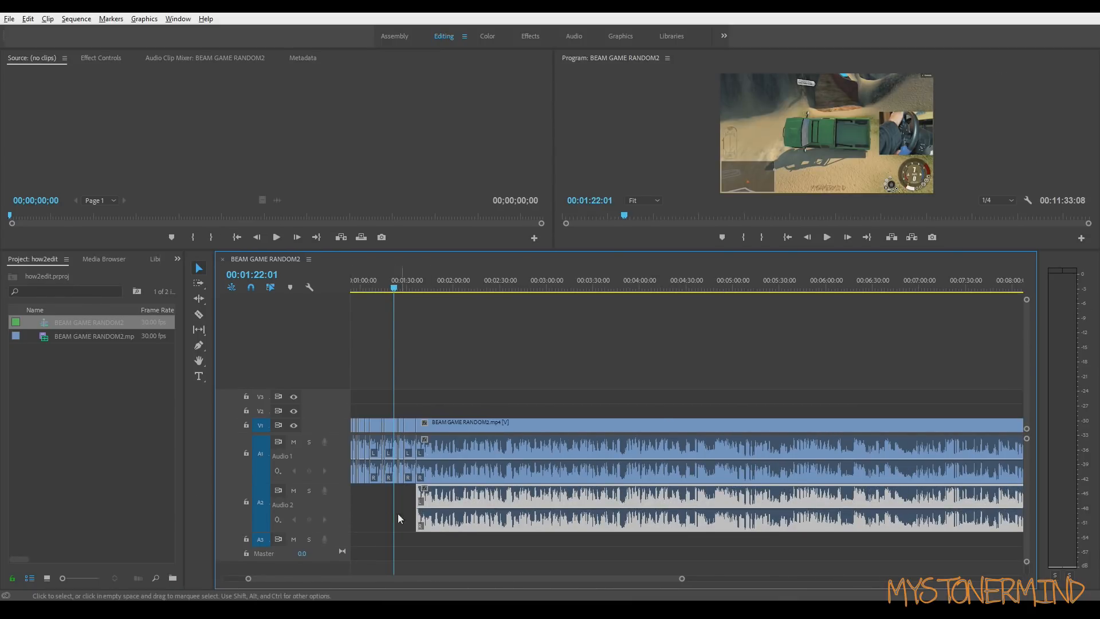
pyautogui.scroll(-1, 391, 504)
pyautogui.scroll(-3, 389, 506)
pyautogui.moveTo(585, 425); pyautogui.dragTo(650, 422)
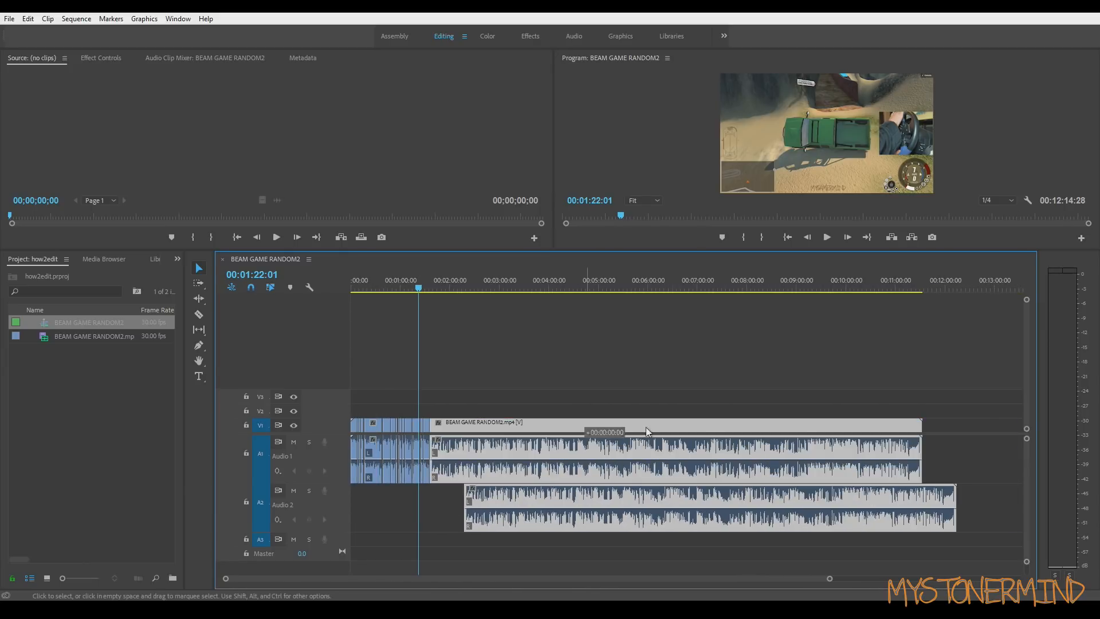
# Step: Try to synchronize the long video clip and both audio clips using Audio on track channel 1 as the synchronize point
pyautogui.click(685, 368)
pyautogui.moveTo(685, 367); pyautogui.dragTo(695, 537)
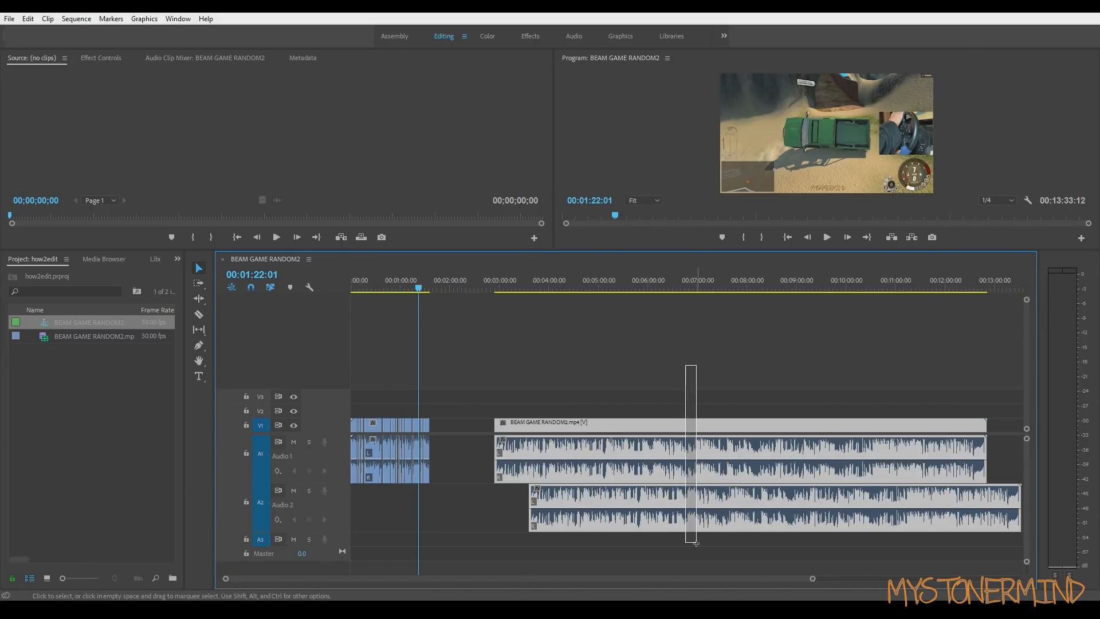
pyautogui.rightClick(706, 441)
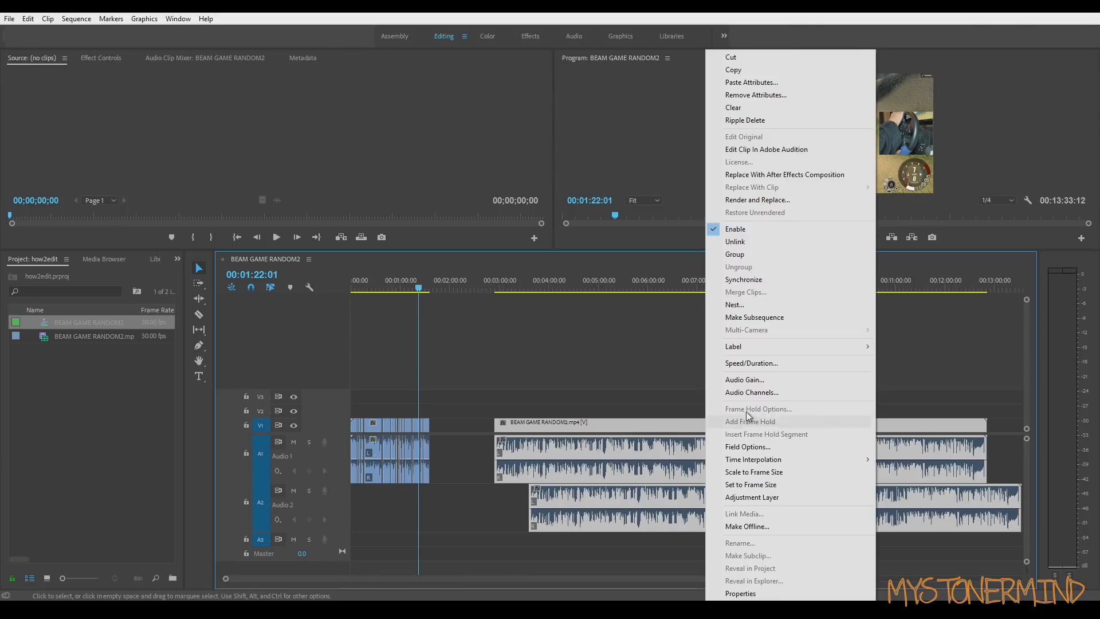
pyautogui.click(780, 280)
pyautogui.click(476, 331)
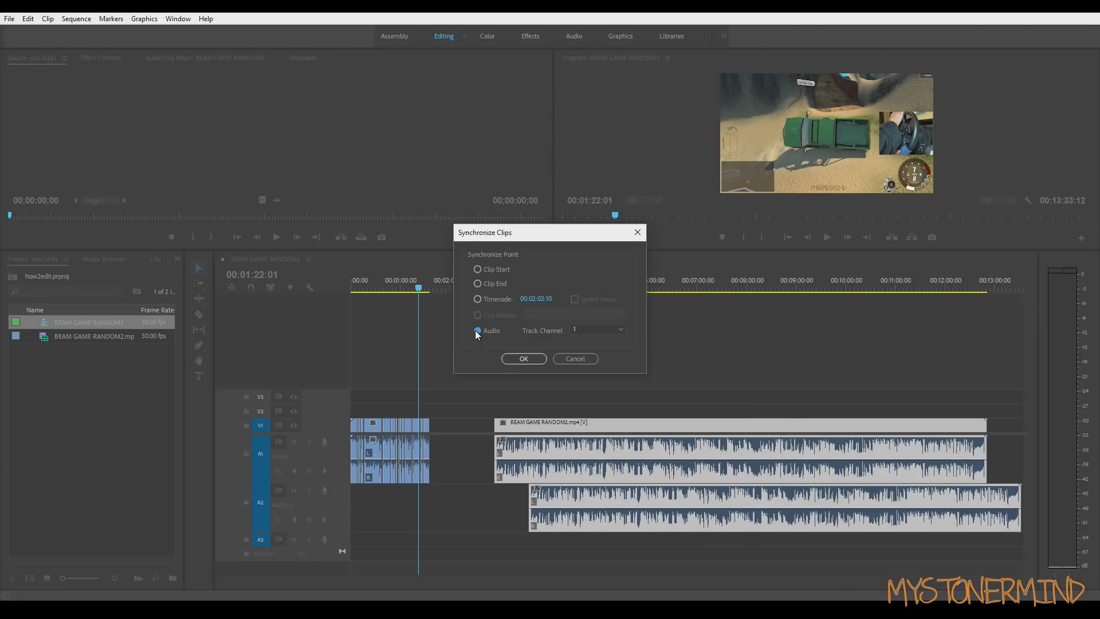
pyautogui.click(590, 358)
# Step: Align the A2 audio clip with the start of the original clip and unlink the long clip's video and audio
pyautogui.moveTo(712, 500); pyautogui.dragTo(677, 500)
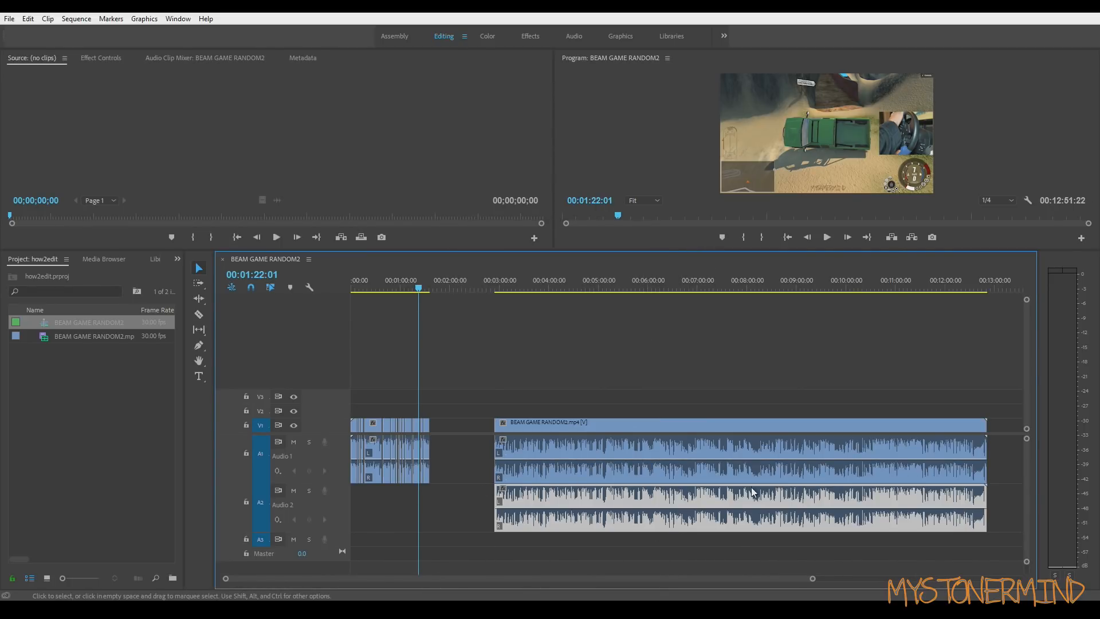
pyautogui.click(592, 549)
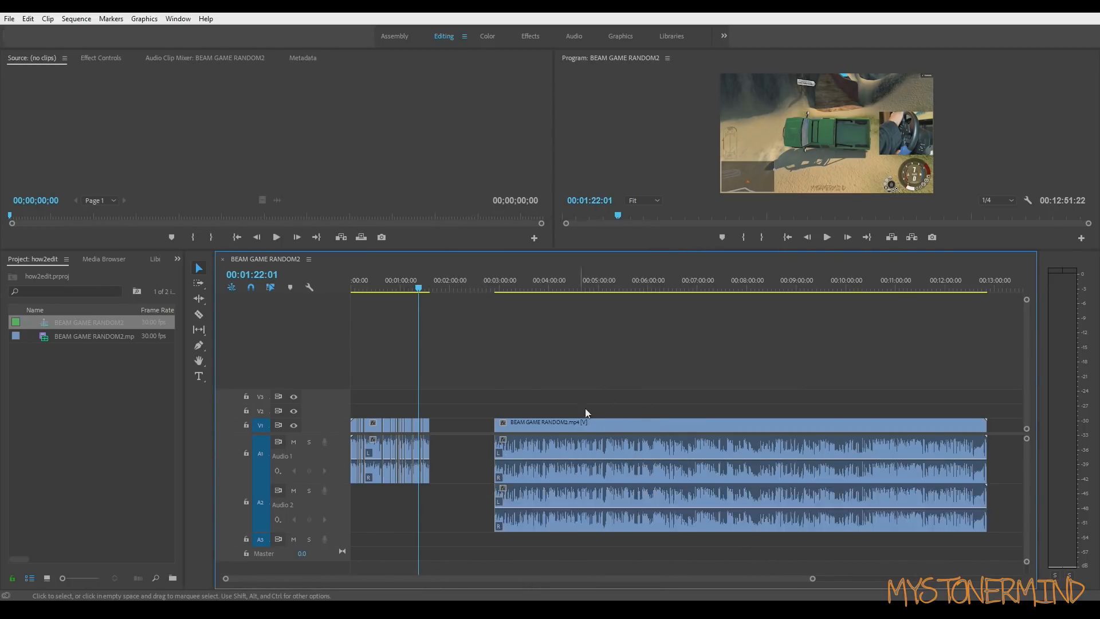
pyautogui.click(695, 429)
pyautogui.rightClick(734, 451)
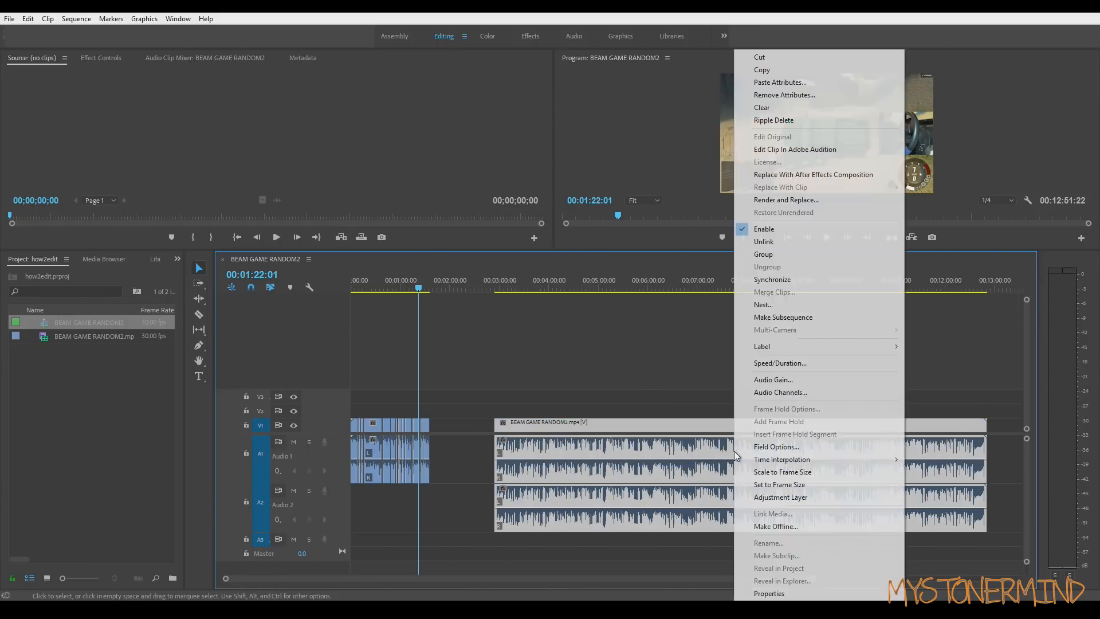
pyautogui.click(754, 243)
# Step: Link the long video clip with its audio clips on A1 and A2
pyautogui.moveTo(672, 328); pyautogui.dragTo(676, 573)
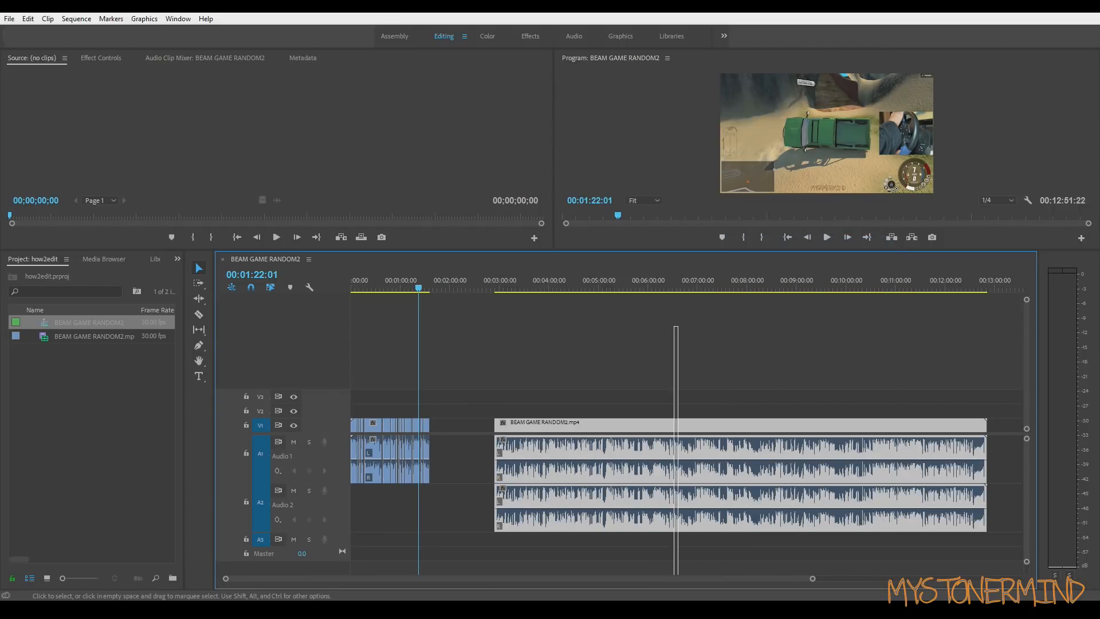
pyautogui.rightClick(699, 448)
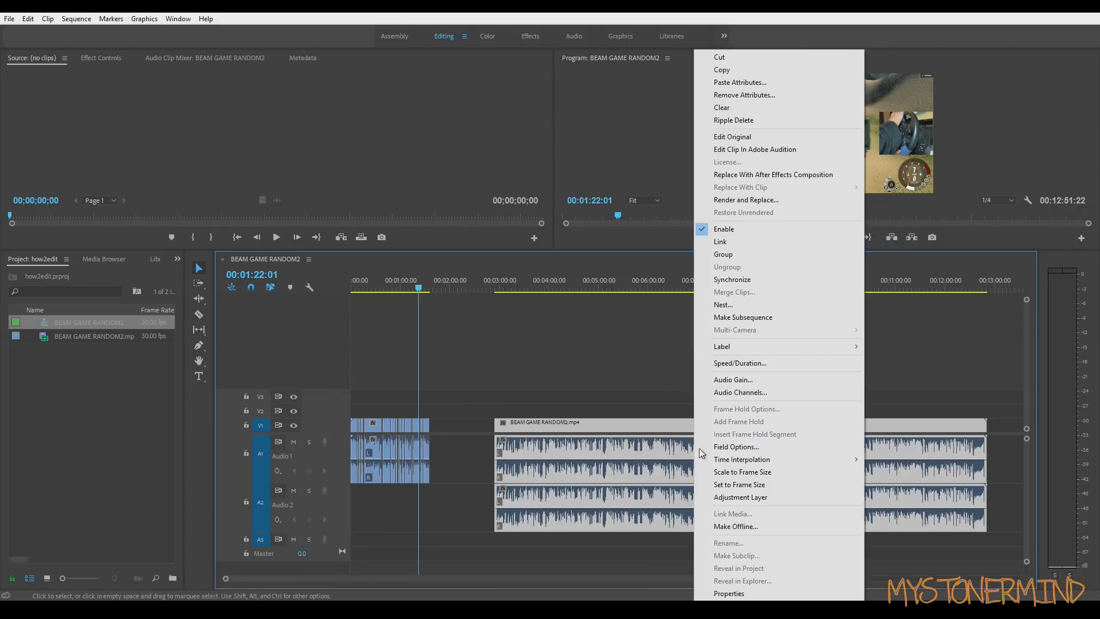
pyautogui.click(730, 243)
# Step: Close the gap between the short cut pieces and the long clip with Ripple Delete
pyautogui.moveTo(624, 345); pyautogui.dragTo(674, 435)
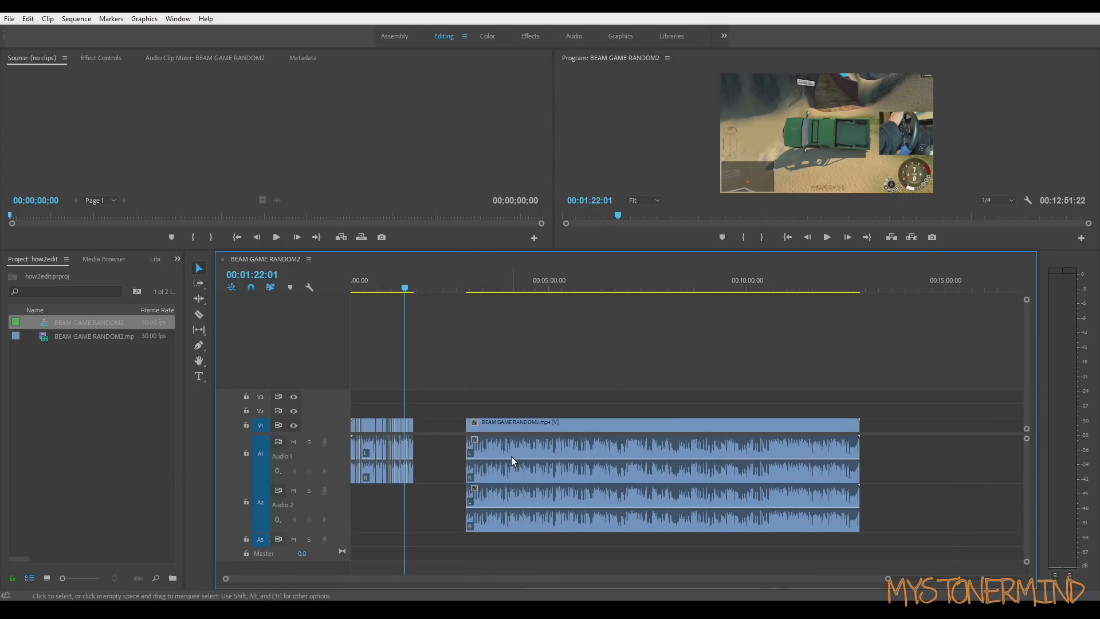
pyautogui.rightClick(439, 468)
pyautogui.click(458, 476)
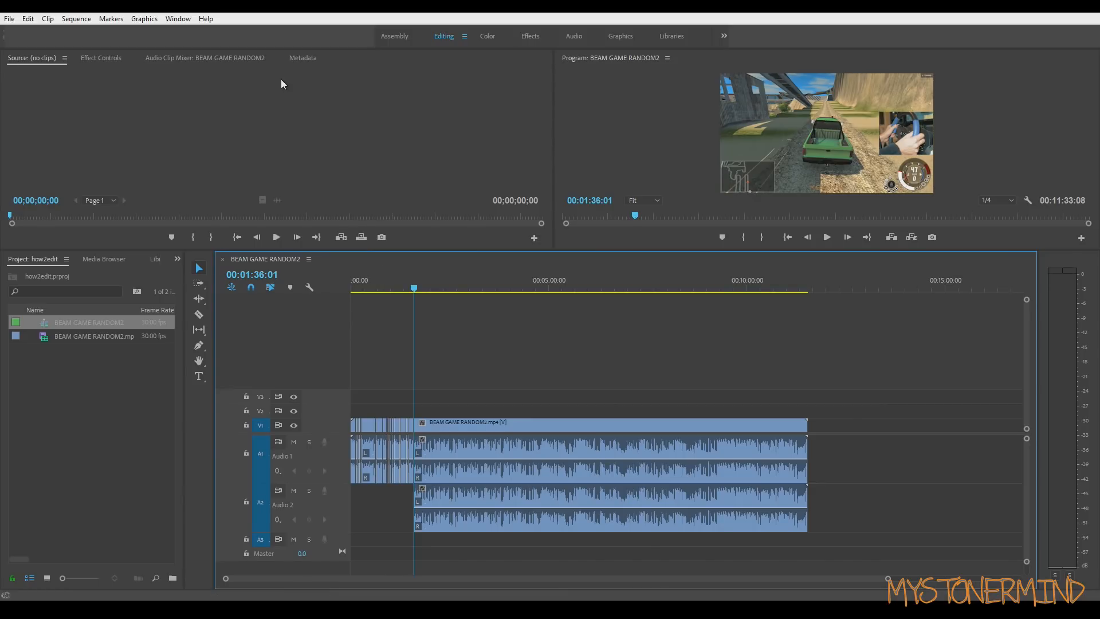
# Step: Search the keyboard shortcuts for "synch" and assign F11 to the Synchronize command
pyautogui.click(28, 19)
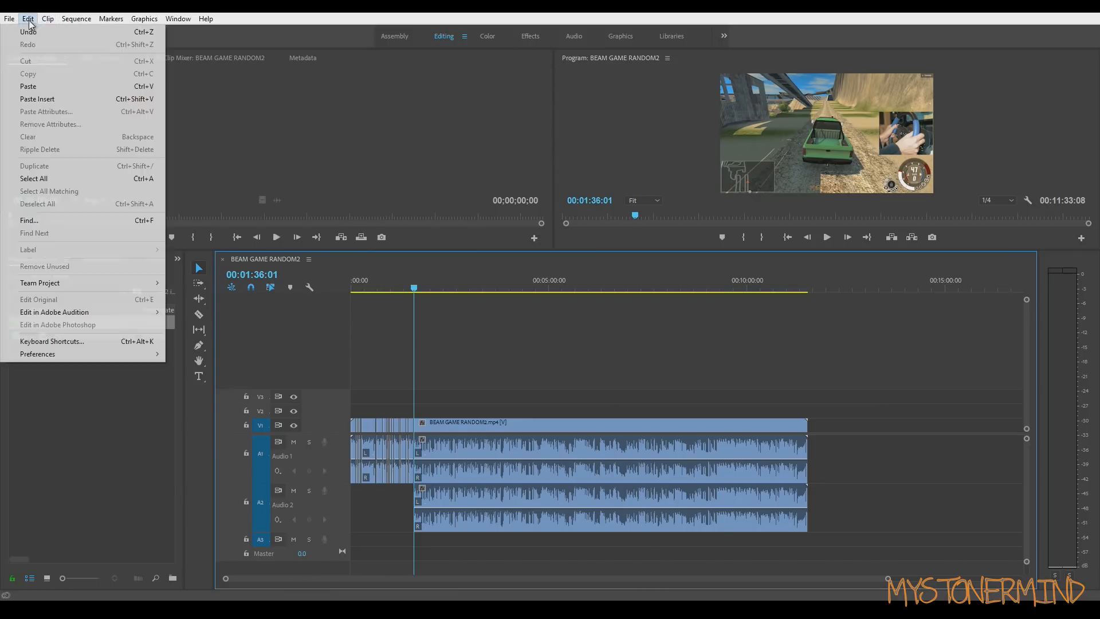
pyautogui.click(84, 340)
pyautogui.click(605, 152)
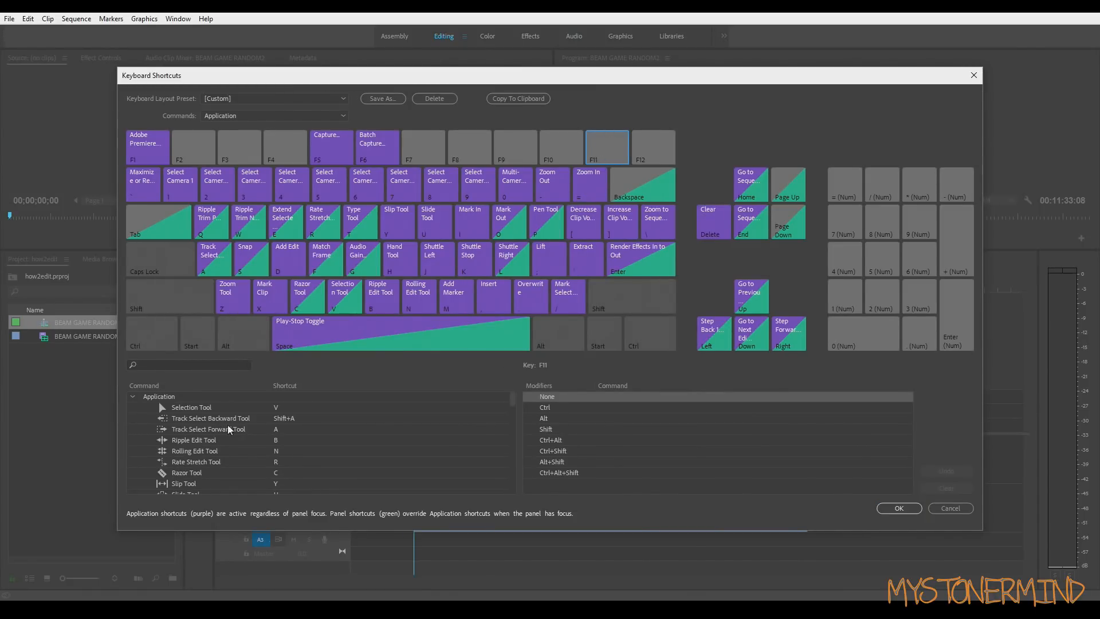
pyautogui.click(231, 364)
pyautogui.write('synch')
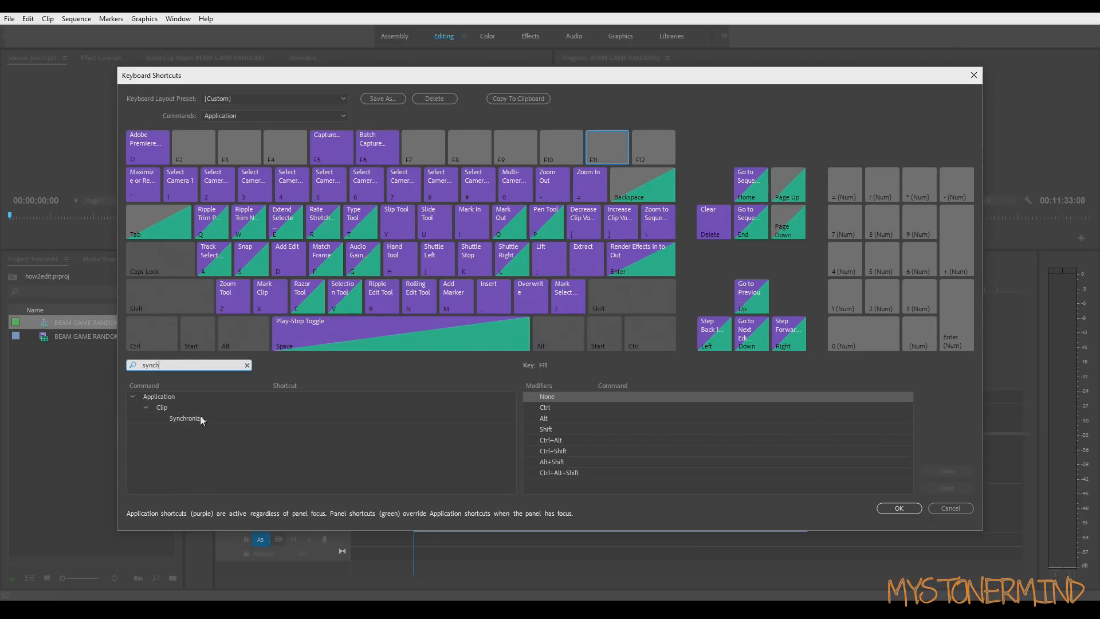
pyautogui.click(191, 418)
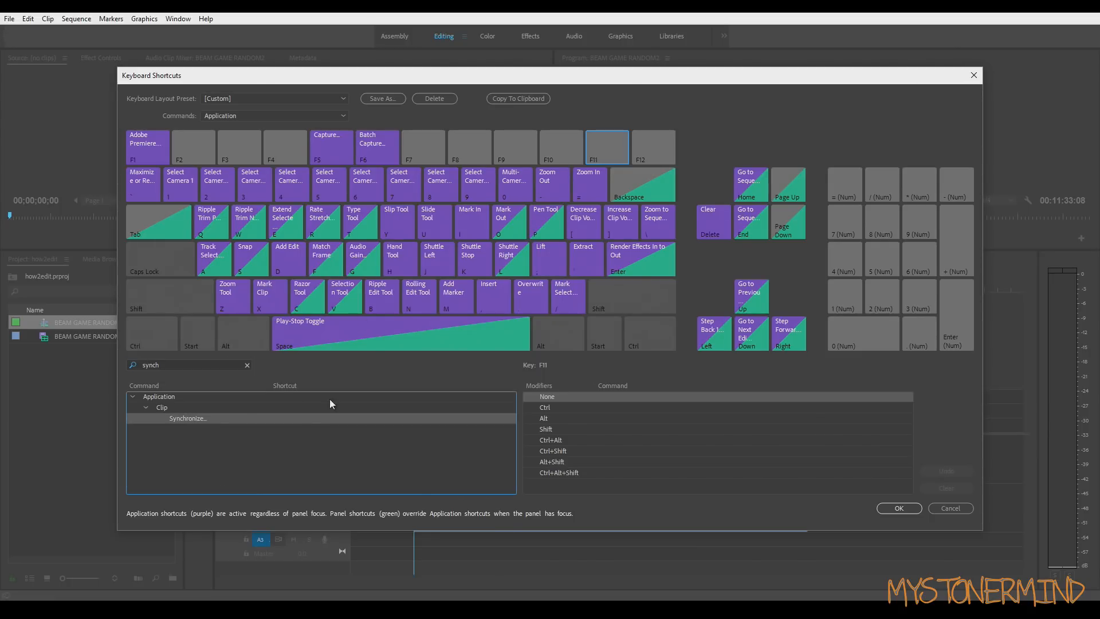
pyautogui.click(234, 417)
pyautogui.press('F11')
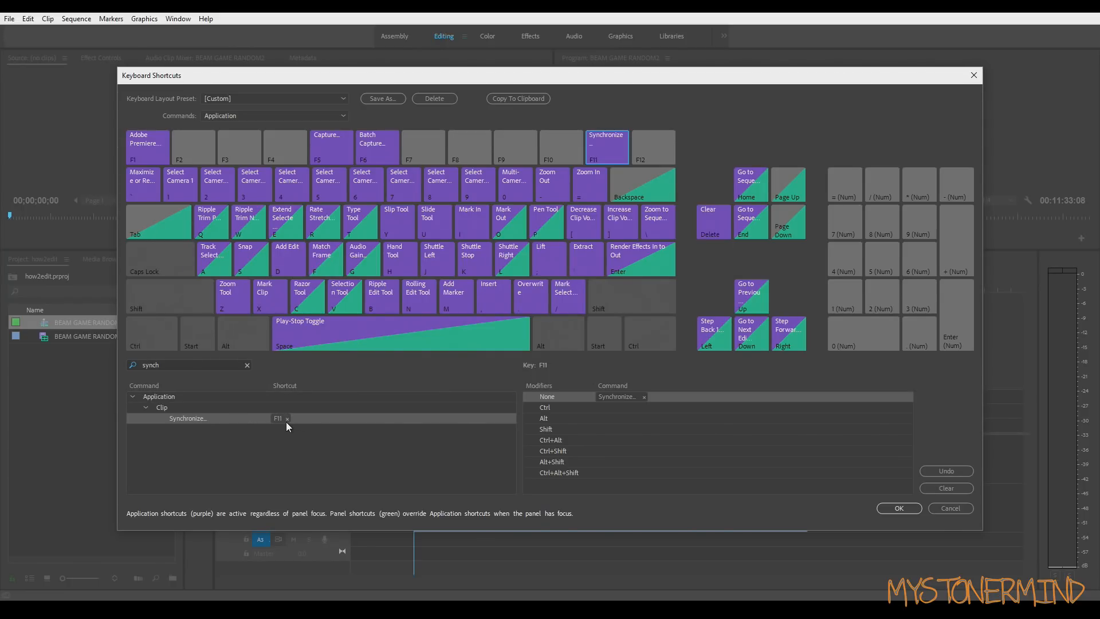
# Step: Search the shortcuts for "link", assign F12 to the clip Link command and save the shortcut changes
pyautogui.click(246, 366)
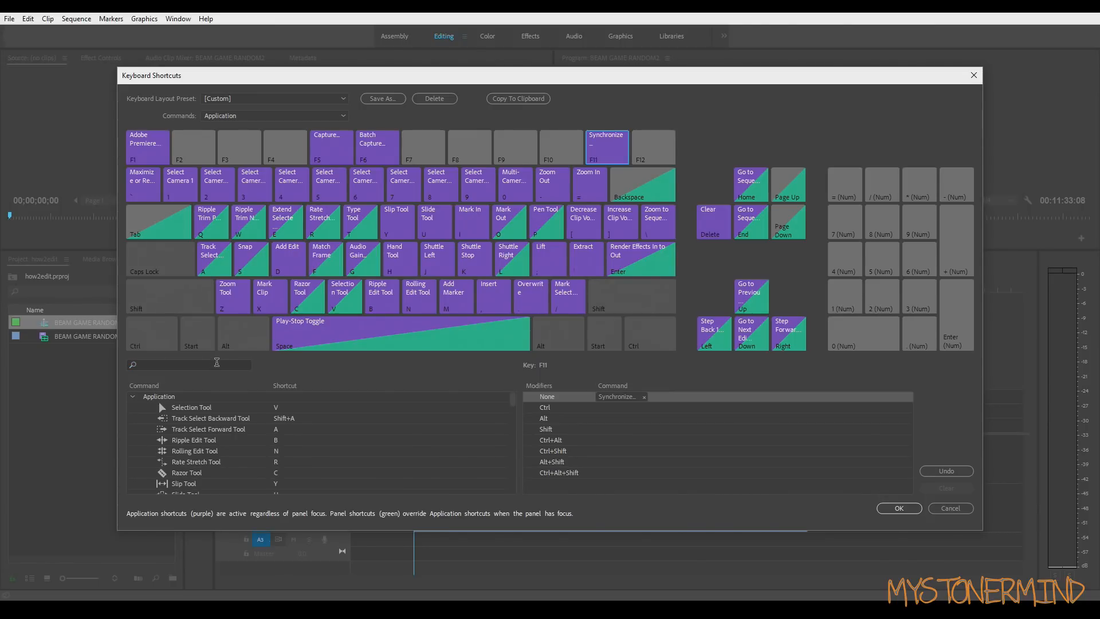
pyautogui.click(216, 364)
pyautogui.write('link')
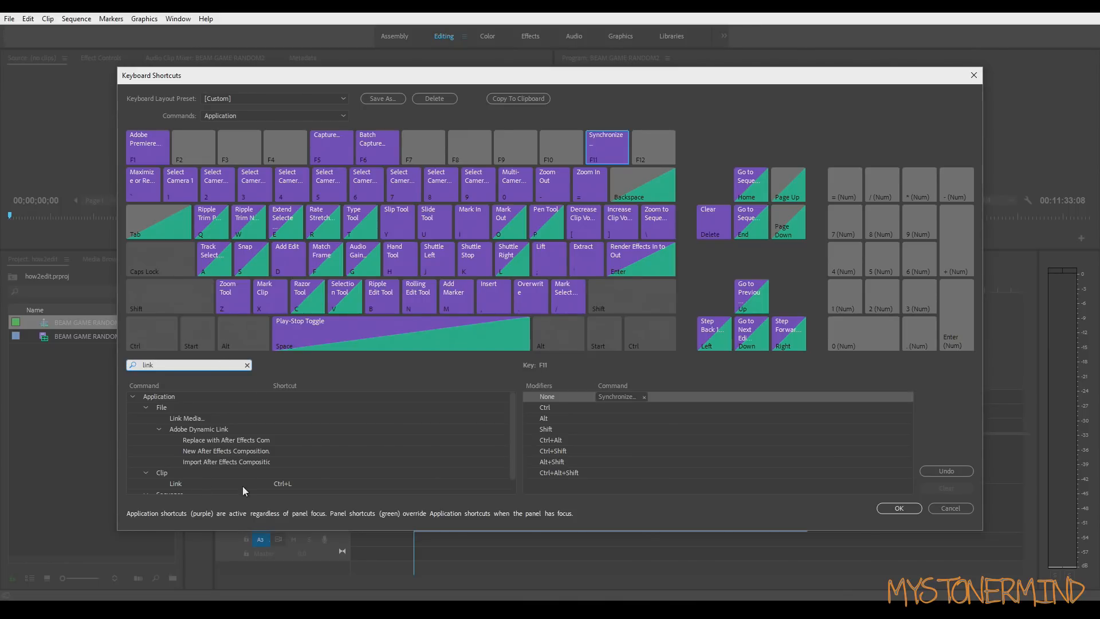
pyautogui.click(262, 485)
pyautogui.click(297, 485)
pyautogui.click(651, 162)
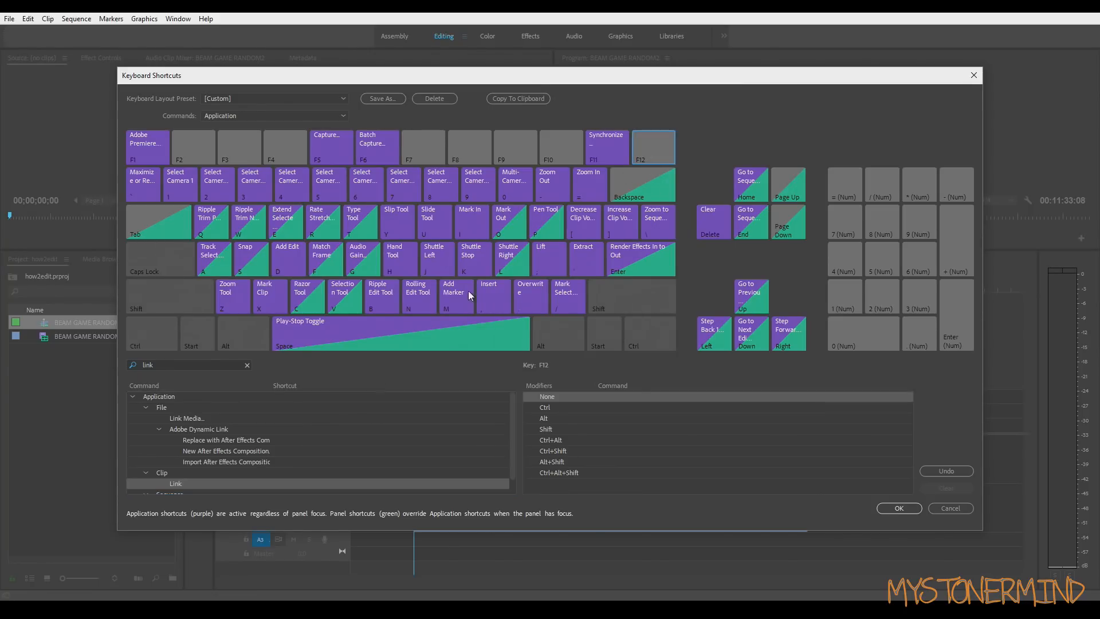
pyautogui.click(272, 482)
pyautogui.press('F12')
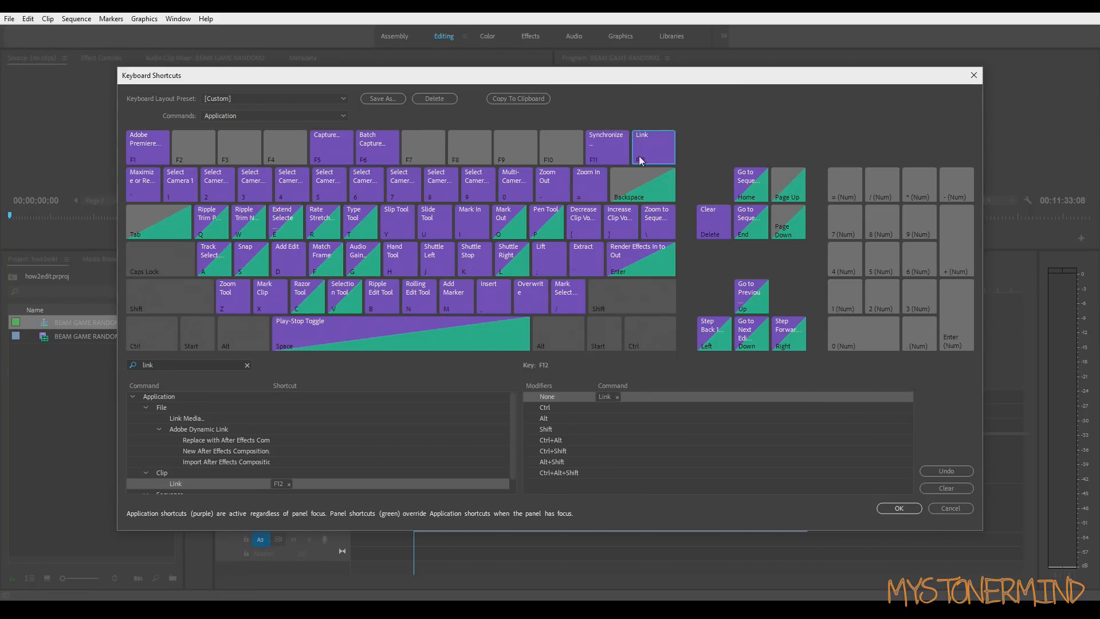
pyautogui.click(897, 508)
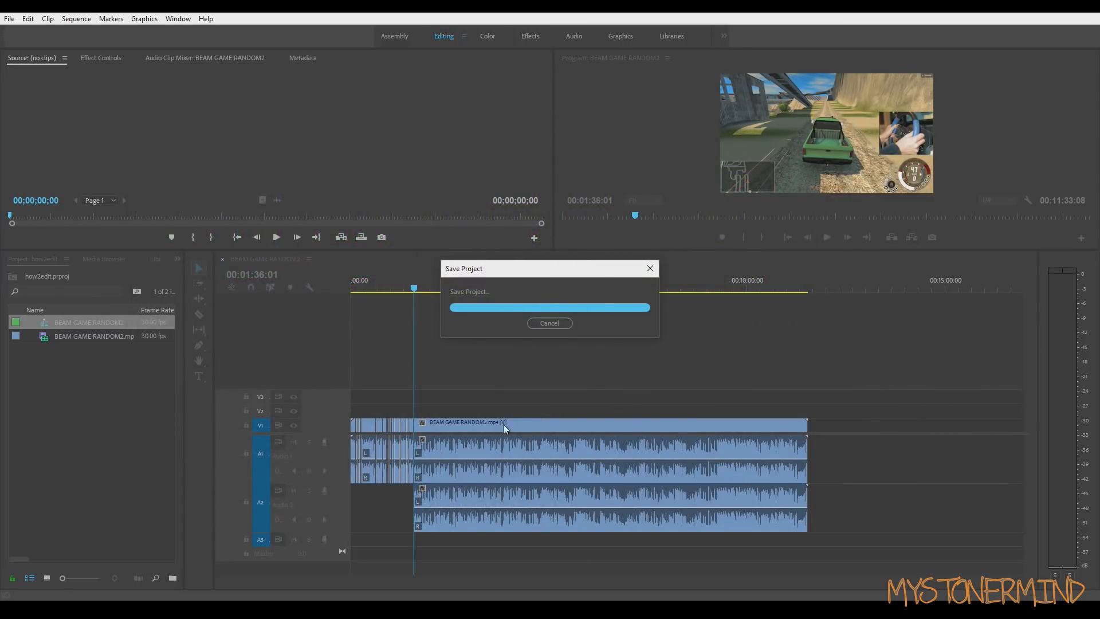
# Step: Move the long linked clips to start at about 00:04:09 and synchronize the video and both audio clips by Audio on channel 1
pyautogui.moveTo(558, 424); pyautogui.dragTo(660, 422)
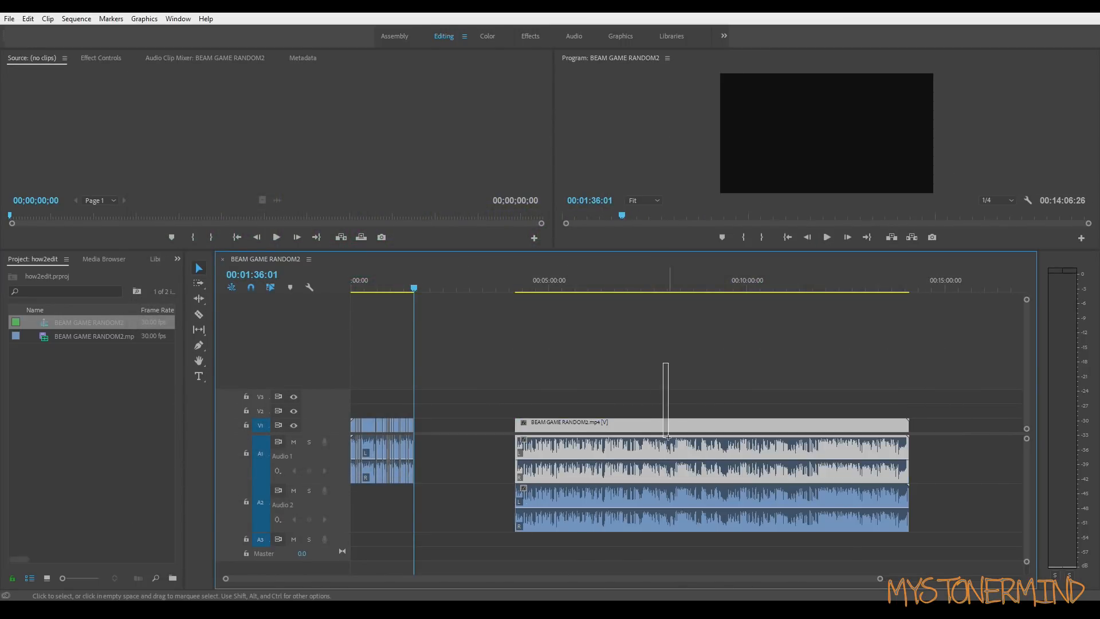
pyautogui.moveTo(663, 362); pyautogui.dragTo(690, 539)
pyautogui.press('s')
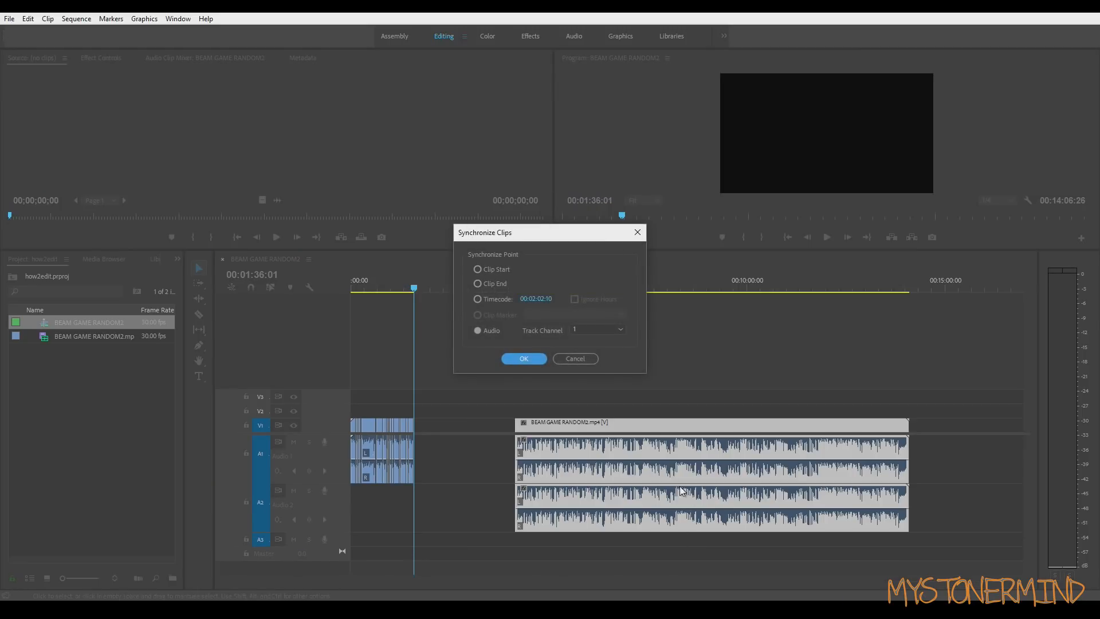
pyautogui.click(492, 331)
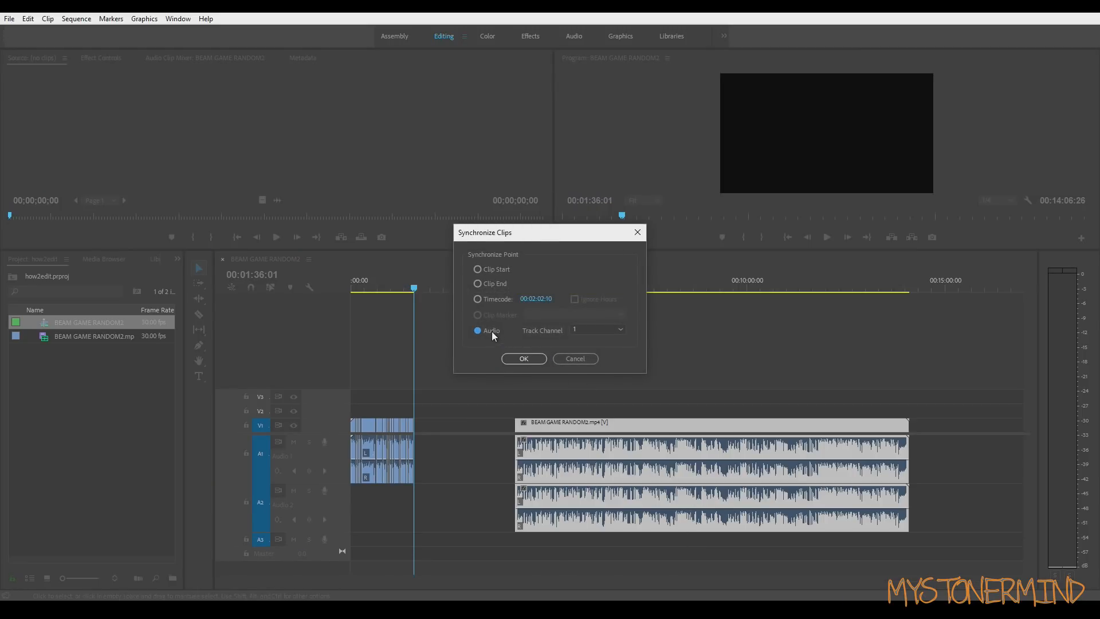
pyautogui.click(523, 358)
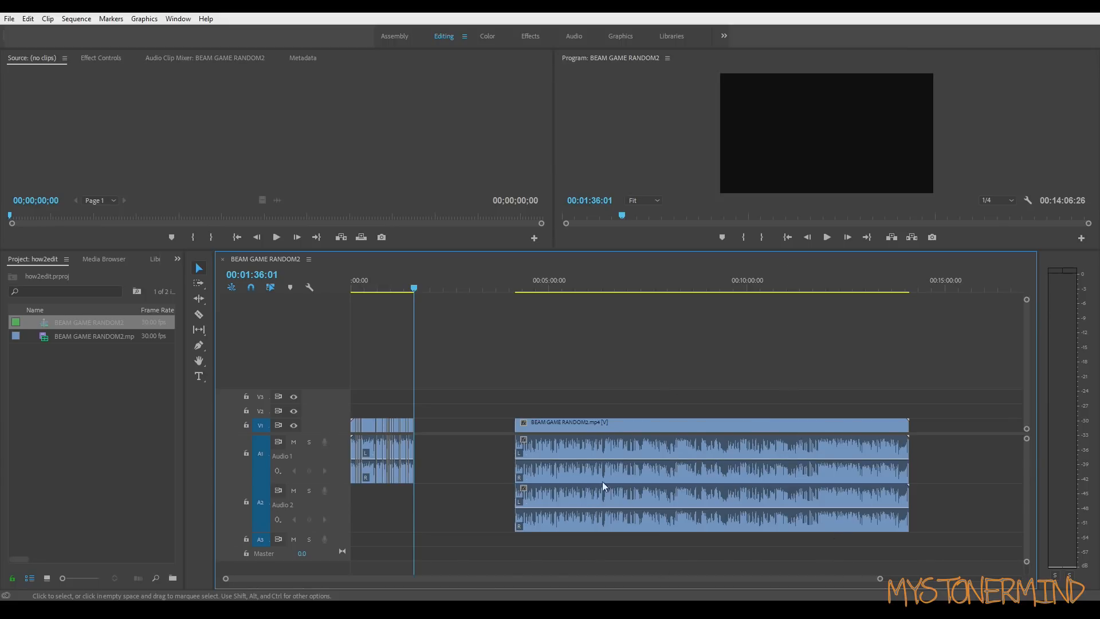
pyautogui.moveTo(688, 347); pyautogui.dragTo(698, 533)
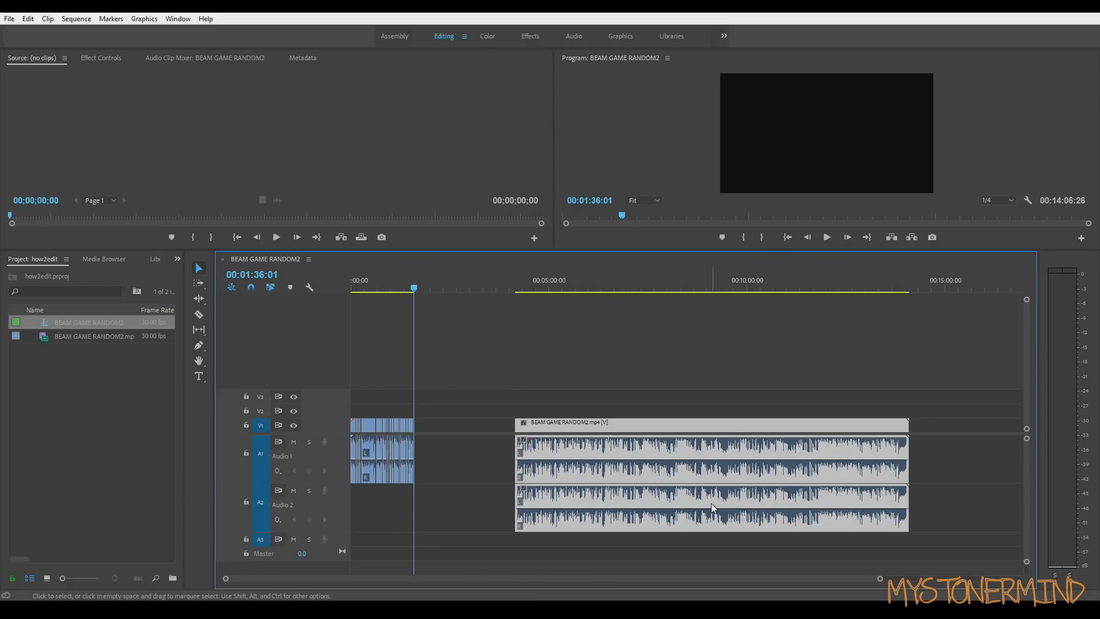
pyautogui.moveTo(669, 354); pyautogui.dragTo(689, 546)
# Step: Search the keyboard shortcuts for "ripp" and assign Shift+X to Ripple Delete in place of its existing shortcut
pyautogui.click(28, 19)
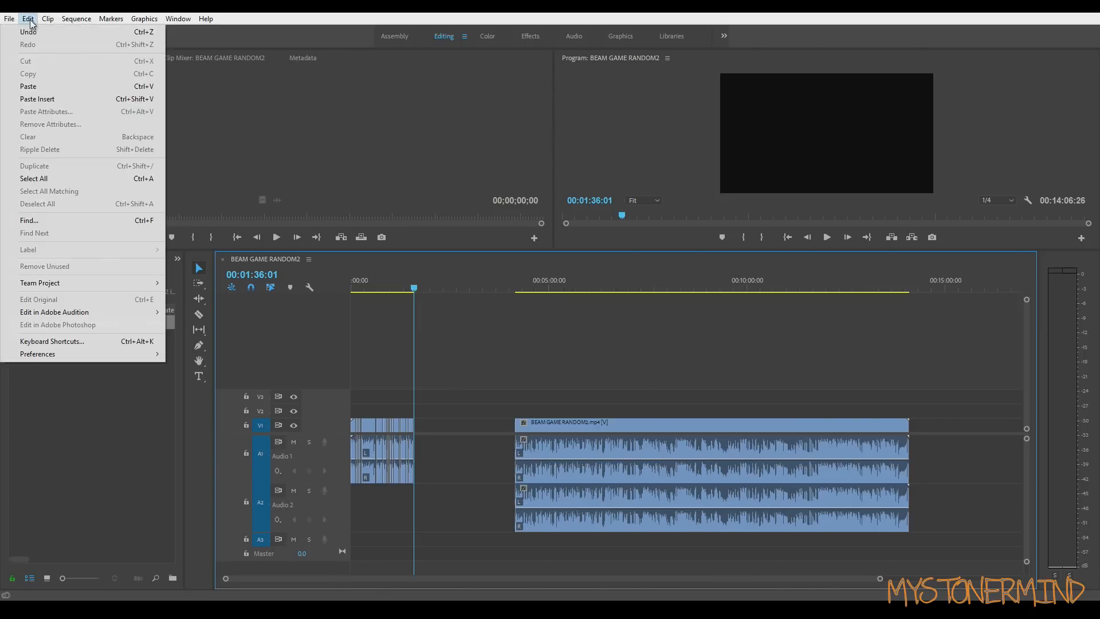
pyautogui.click(91, 343)
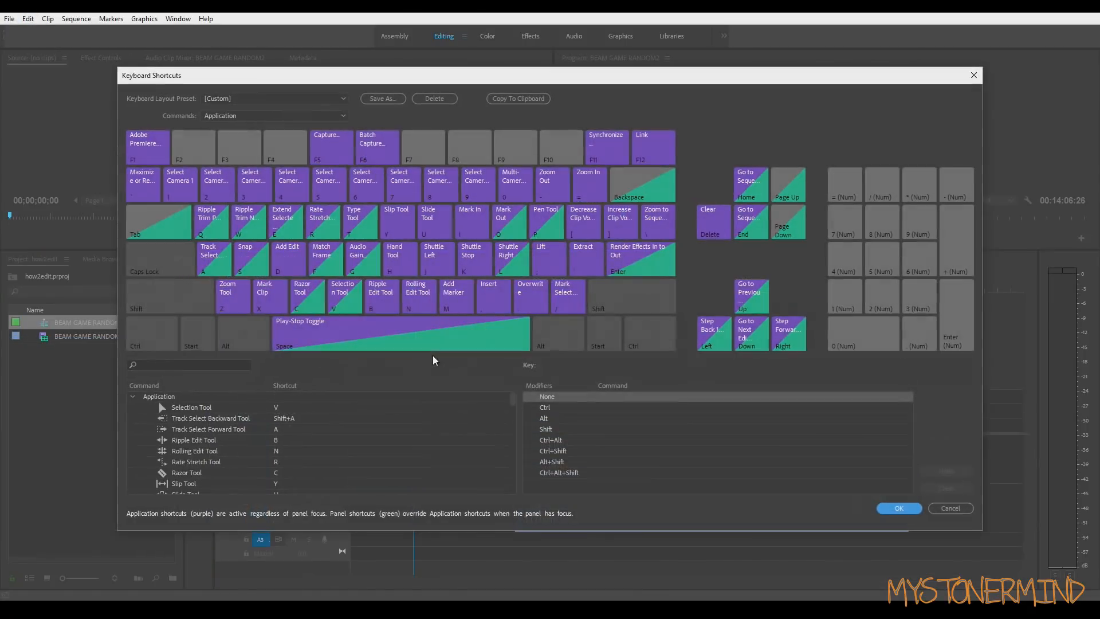
pyautogui.click(193, 310)
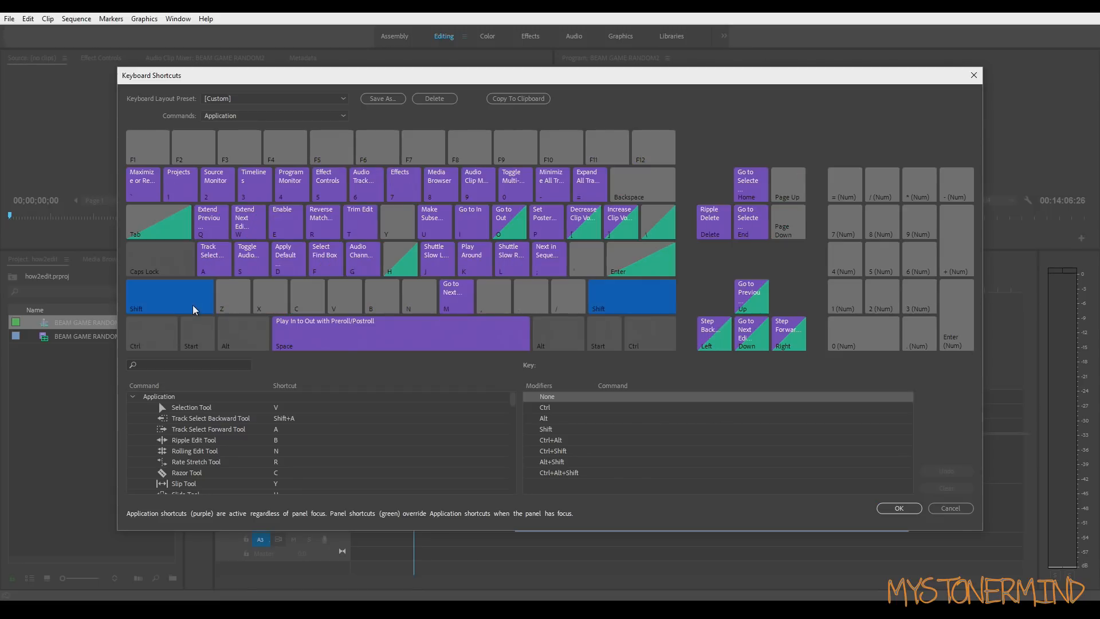
pyautogui.click(256, 302)
pyautogui.click(205, 363)
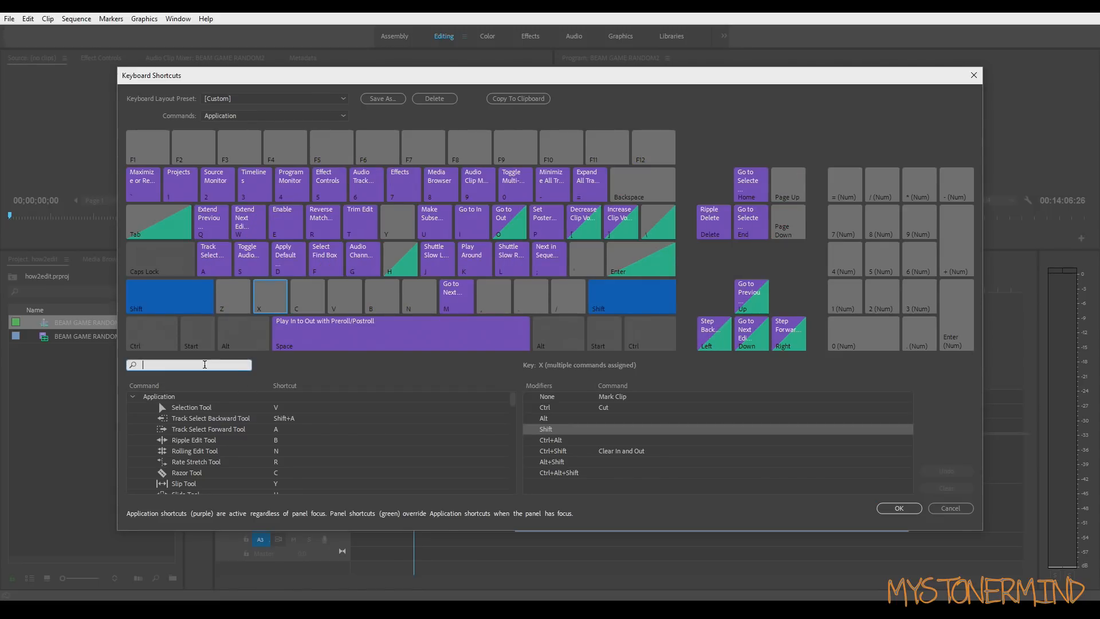
pyautogui.write('ripp')
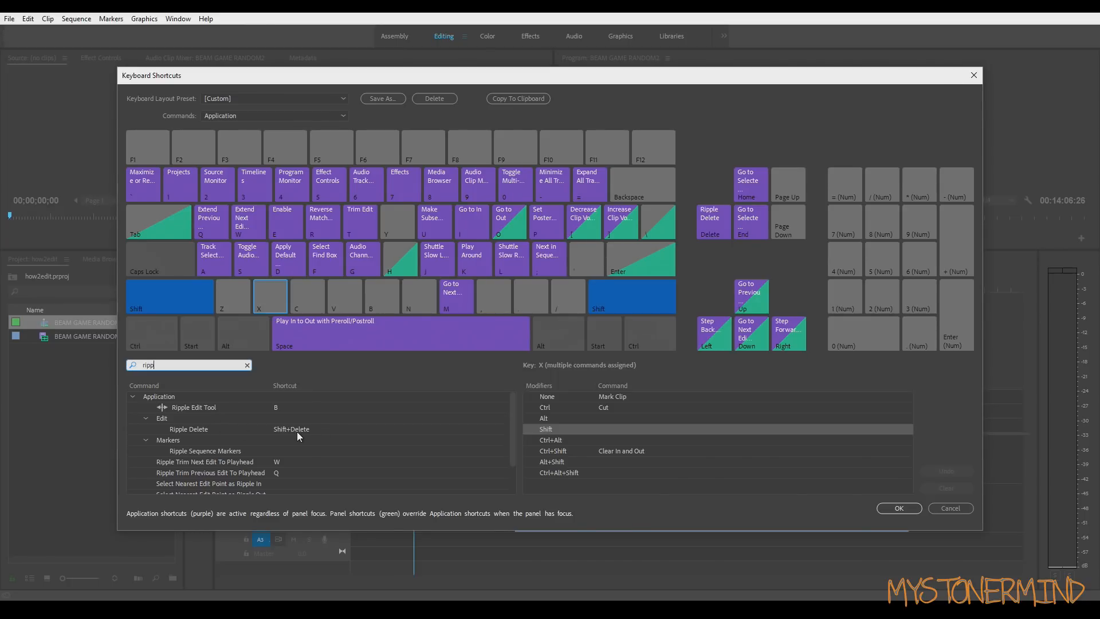
pyautogui.click(315, 430)
pyautogui.click(315, 430)
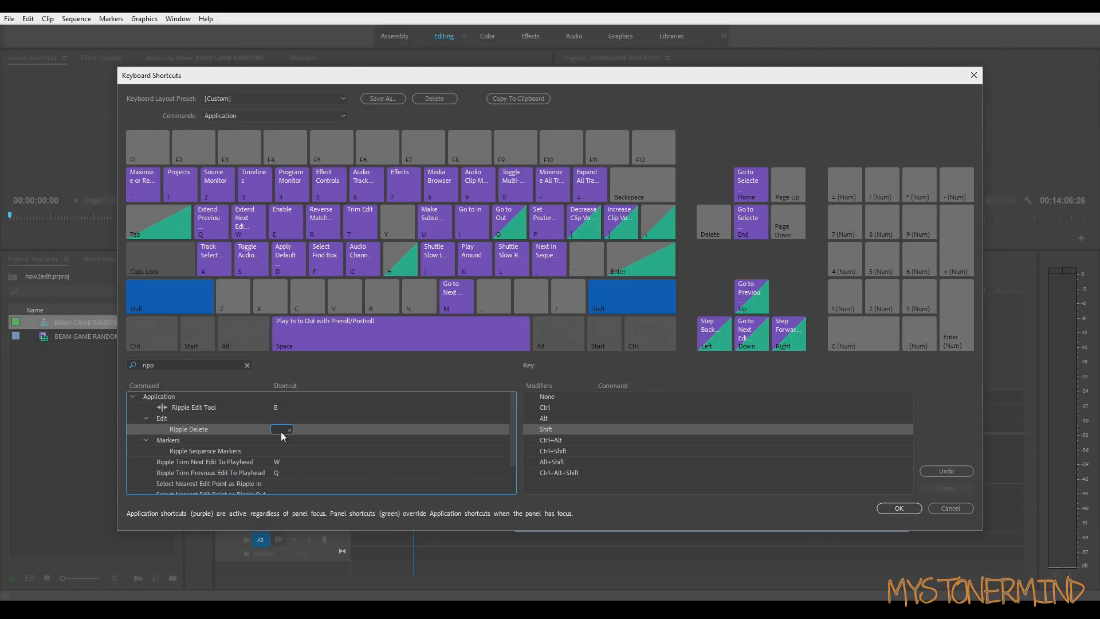
pyautogui.hotkey('shift', 'x')
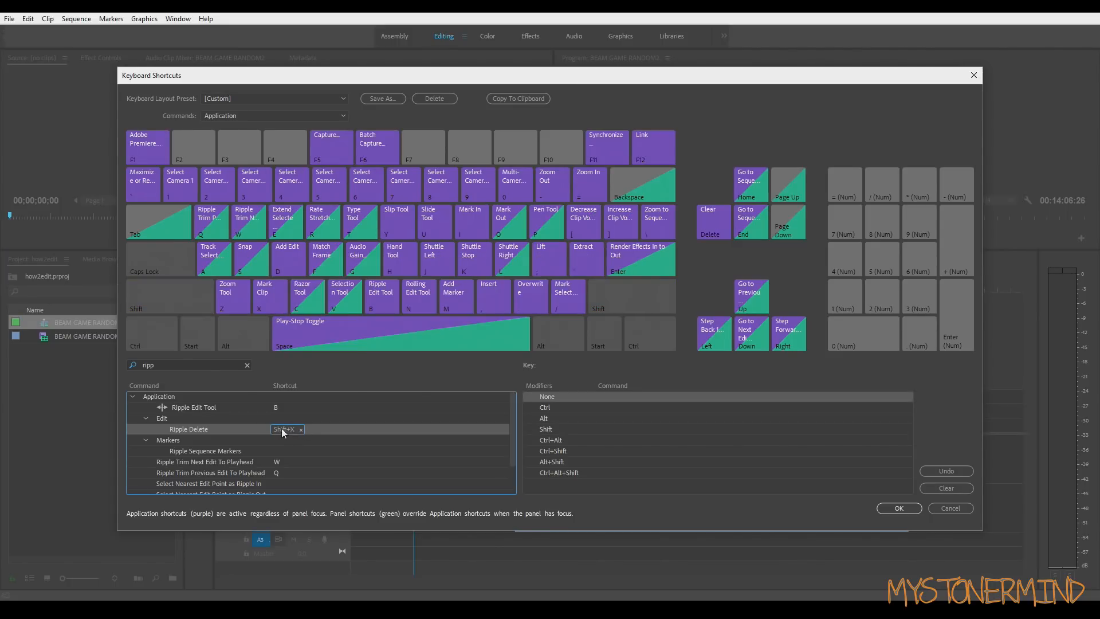
# Step: Save the shortcut changes, cut all tracks at about 00:04:34 and 00:04:40, and ripple delete the section between the cuts
pyautogui.click(908, 508)
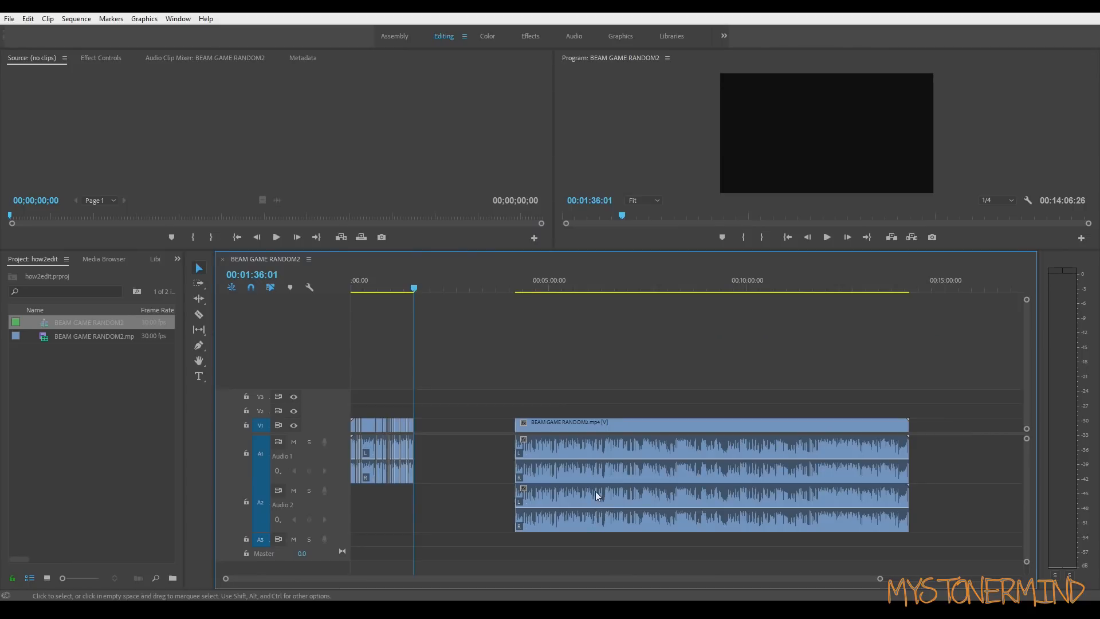
pyautogui.scroll(5, 530, 511)
pyautogui.scroll(-2, 435, 487)
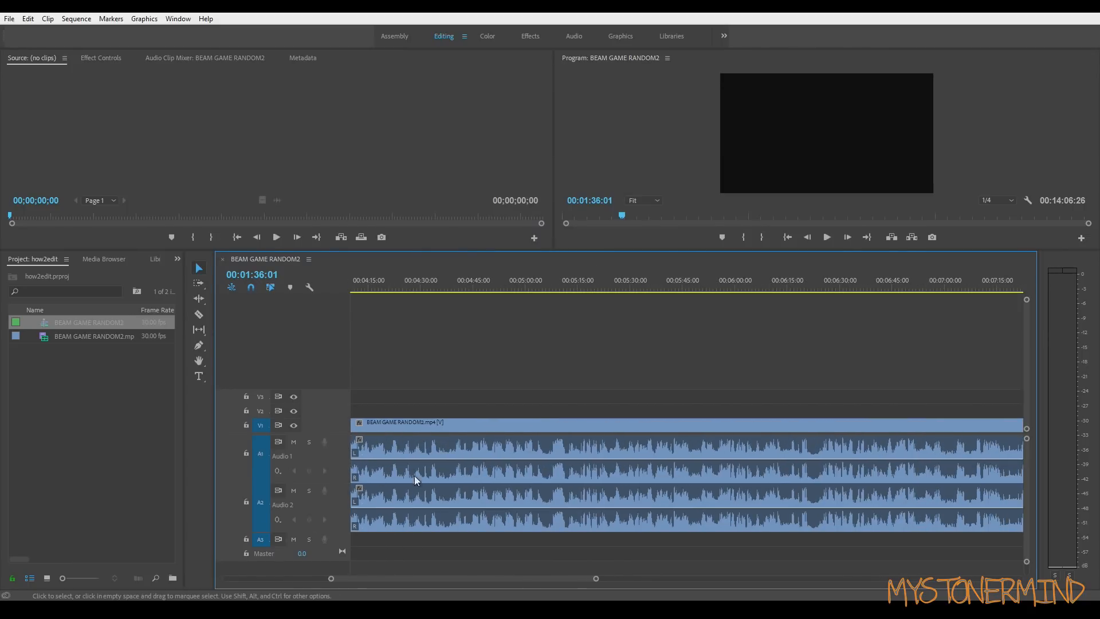
pyautogui.scroll(3, 459, 338)
pyautogui.moveTo(491, 282); pyautogui.dragTo(559, 303)
pyautogui.hotkey('ctrl', 'k')
pyautogui.hotkey('ctrl', 'k')
pyautogui.moveTo(545, 380); pyautogui.dragTo(553, 484)
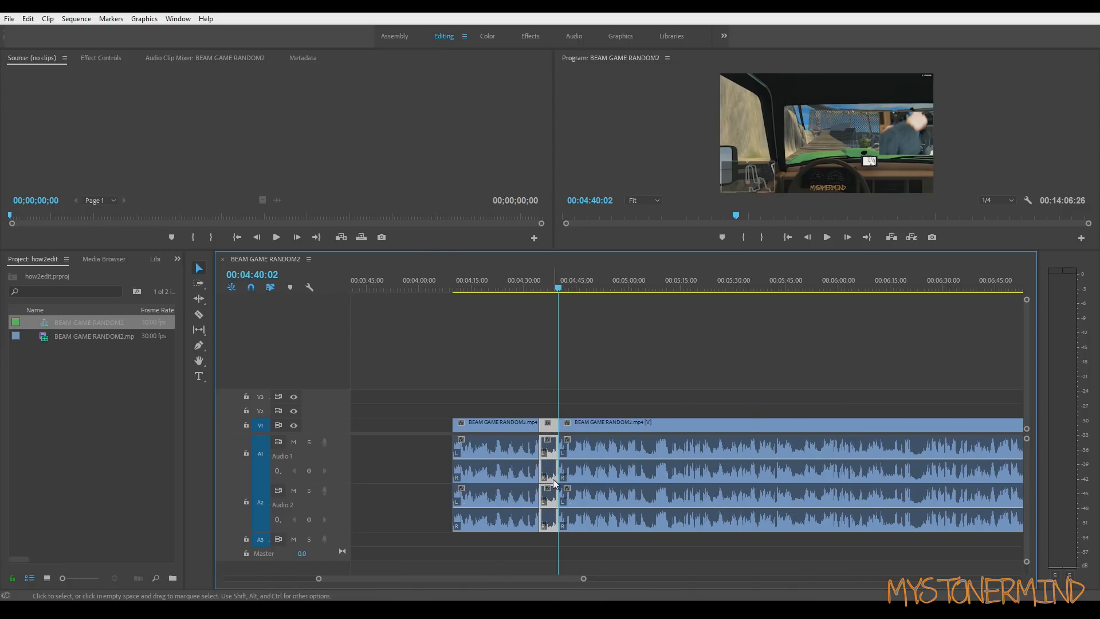
pyautogui.hotkey('shift', 'Delete')
# Step: Cut all tracks at about 00:04:56 and 00:05:02, delete the section between the cuts and ripple delete the remaining gap
pyautogui.press('-')
pyautogui.scroll(2, 685, 456)
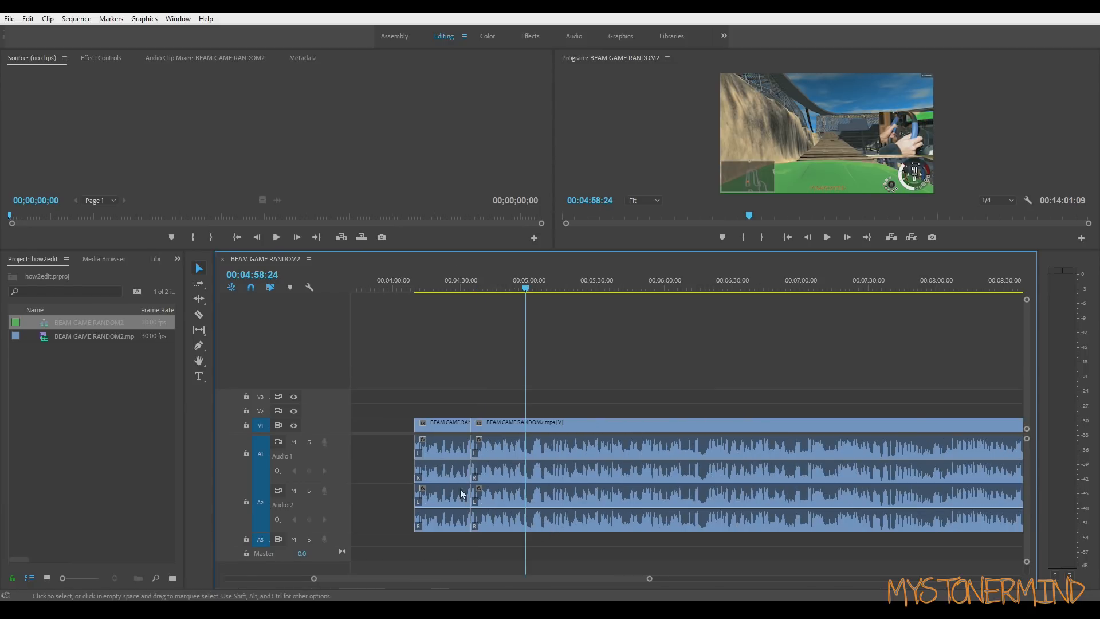
pyautogui.moveTo(518, 292); pyautogui.dragTo(558, 297)
pyautogui.scroll(2, 520, 380)
pyautogui.hotkey('ctrl', 'k')
pyautogui.hotkey('ctrl', 'k')
pyautogui.click(548, 453)
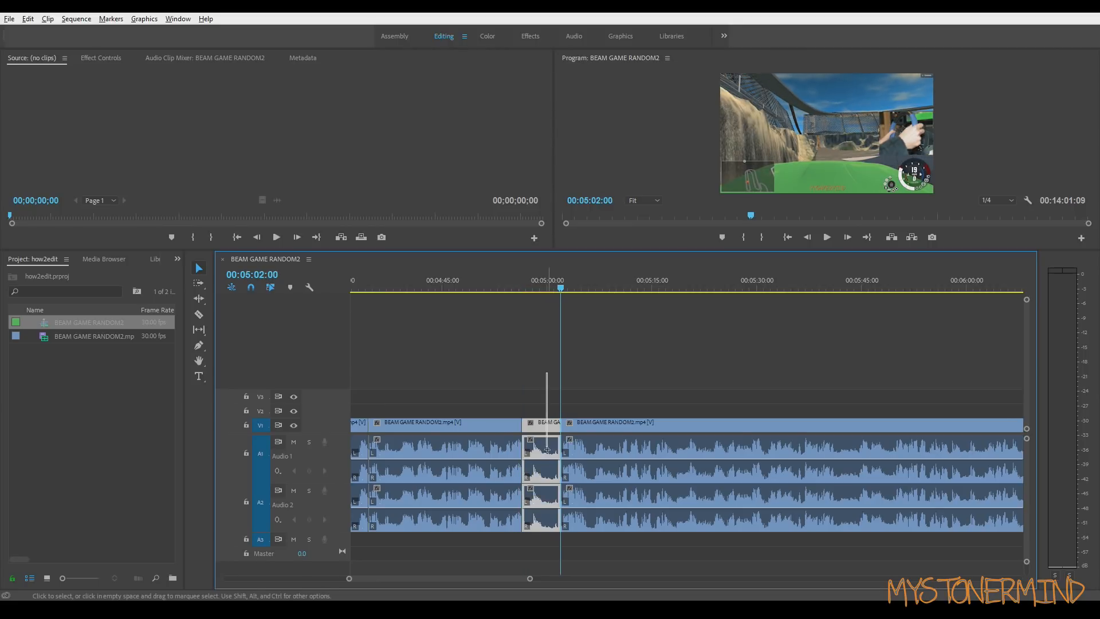
pyautogui.press('Delete')
pyautogui.click(535, 457)
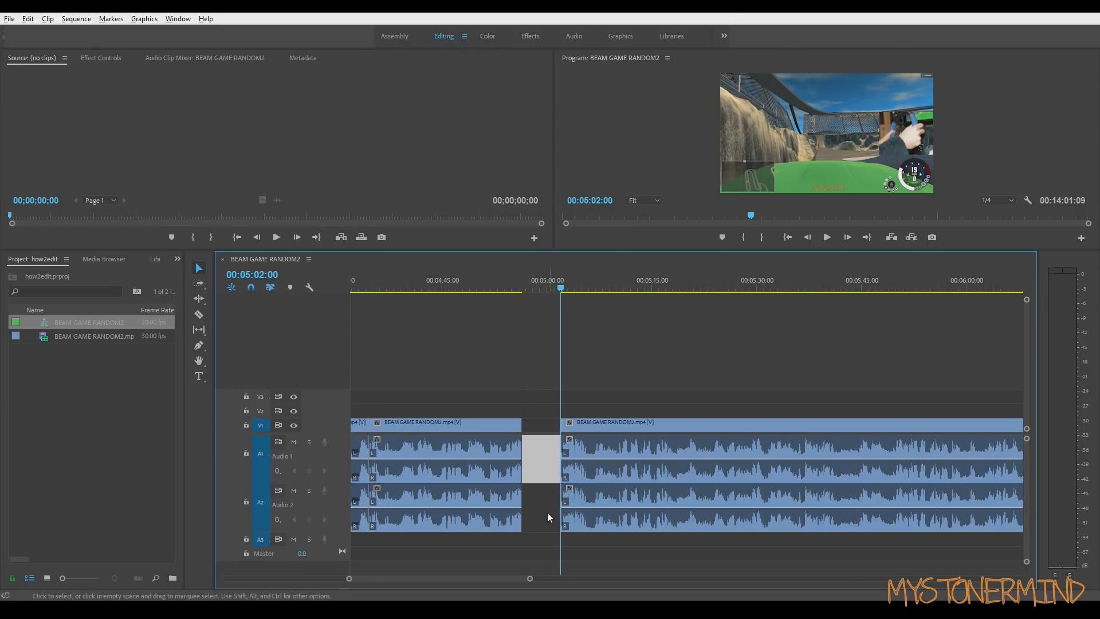
pyautogui.rightClick(539, 460)
pyautogui.click(565, 468)
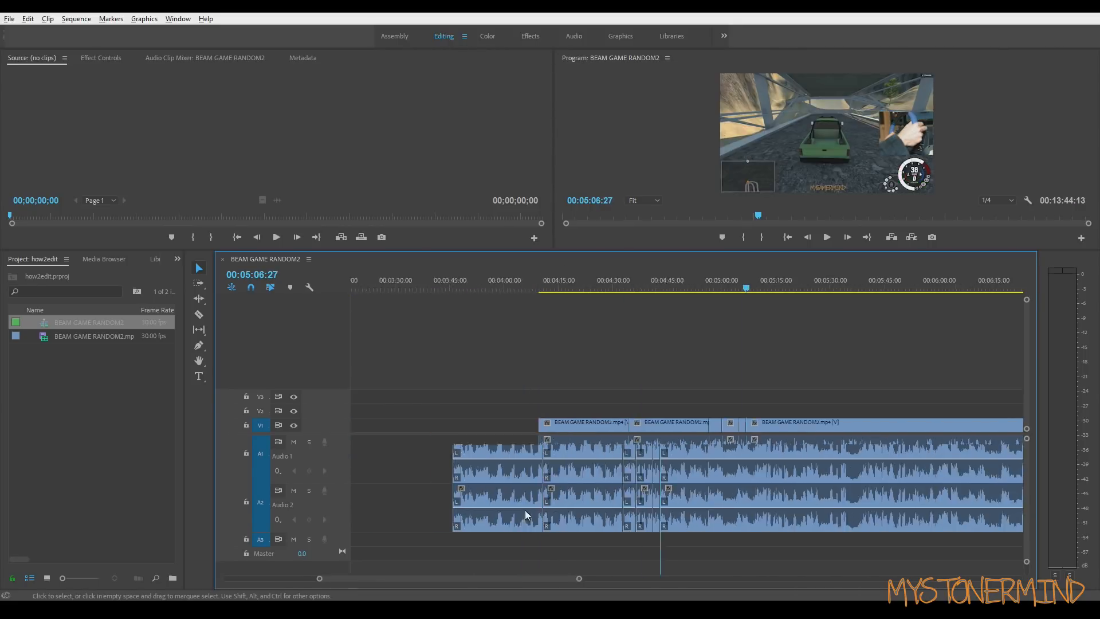
# Step: Ripple delete the empty gap between the short edited clips and the long two-audio-track clips
pyautogui.scroll(2, 436, 524)
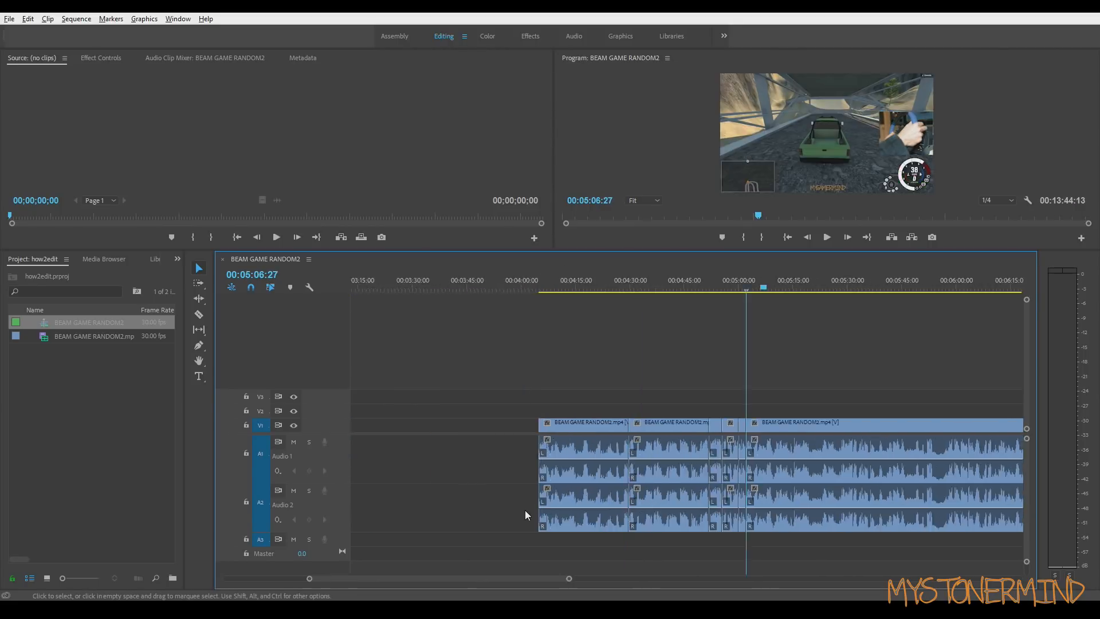
pyautogui.press('-')
pyautogui.scroll(2, 436, 522)
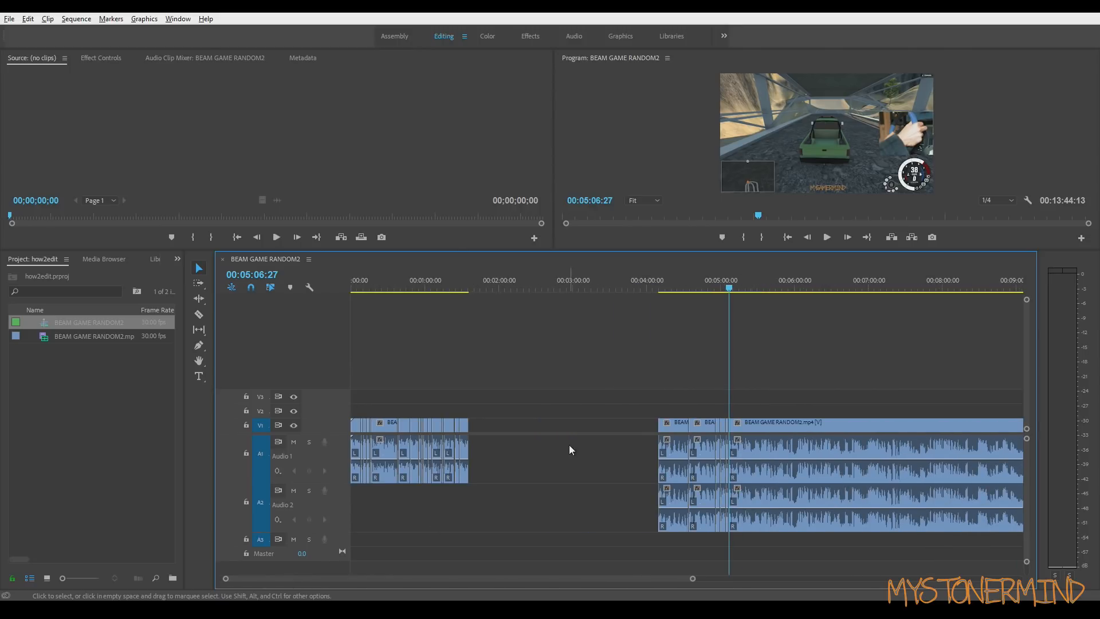
pyautogui.click(559, 469)
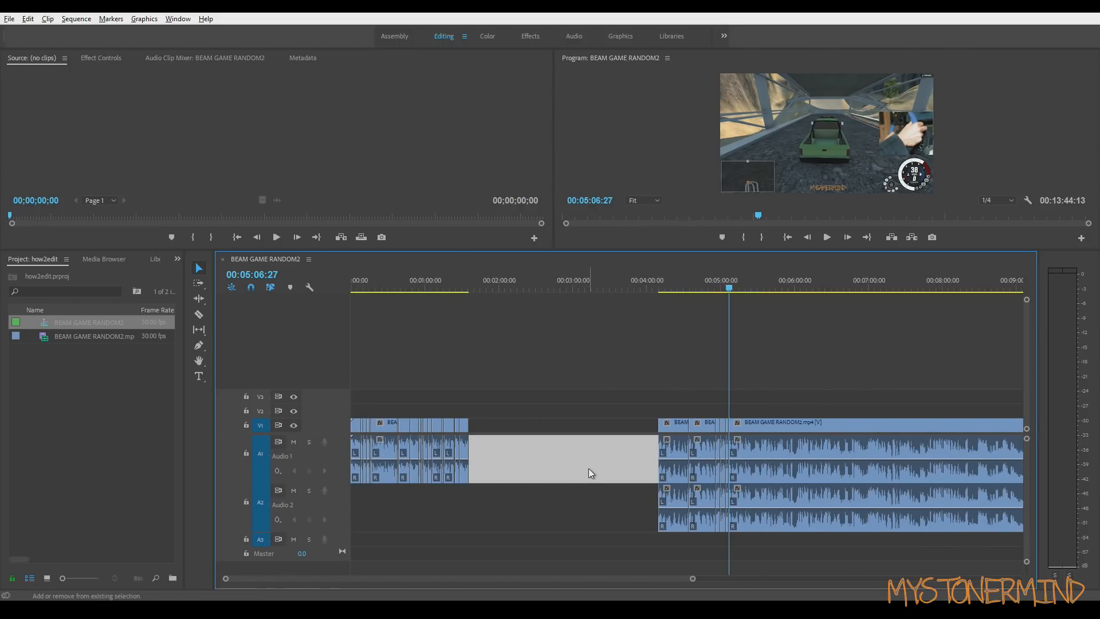
pyautogui.press('Delete')
# Step: Play the footage up to 00:06:16:15, cut all tracks there and move the playhead to 00:06:23:18
pyautogui.press('-')
pyautogui.scroll(3, 509, 504)
pyautogui.scroll(3, 470, 494)
pyautogui.scroll(4, 680, 476)
pyautogui.click(603, 277)
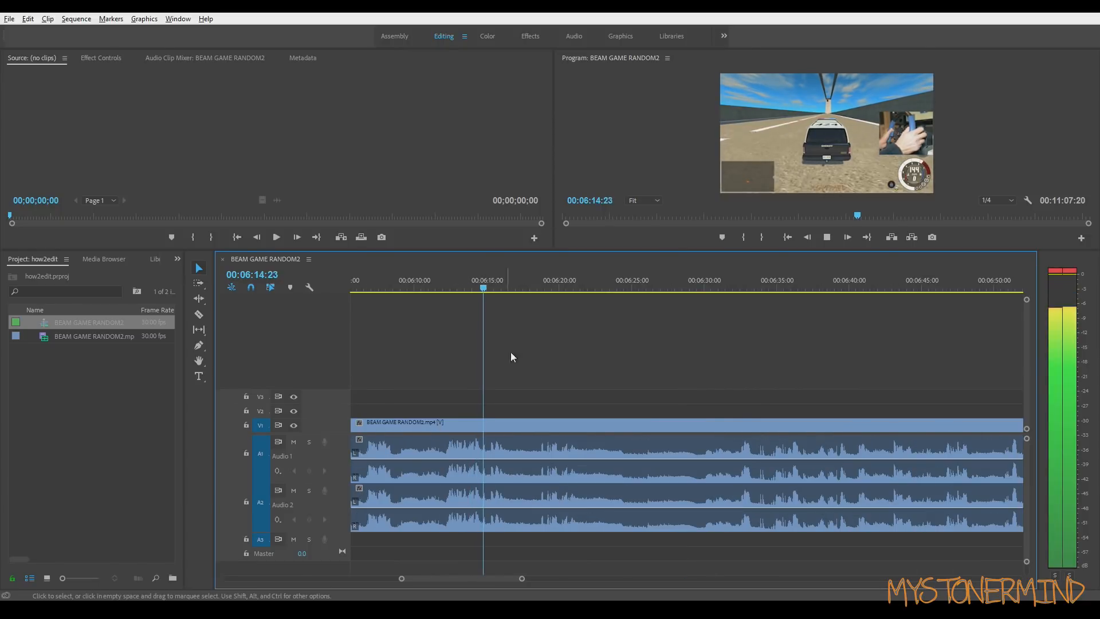
pyautogui.press('space')
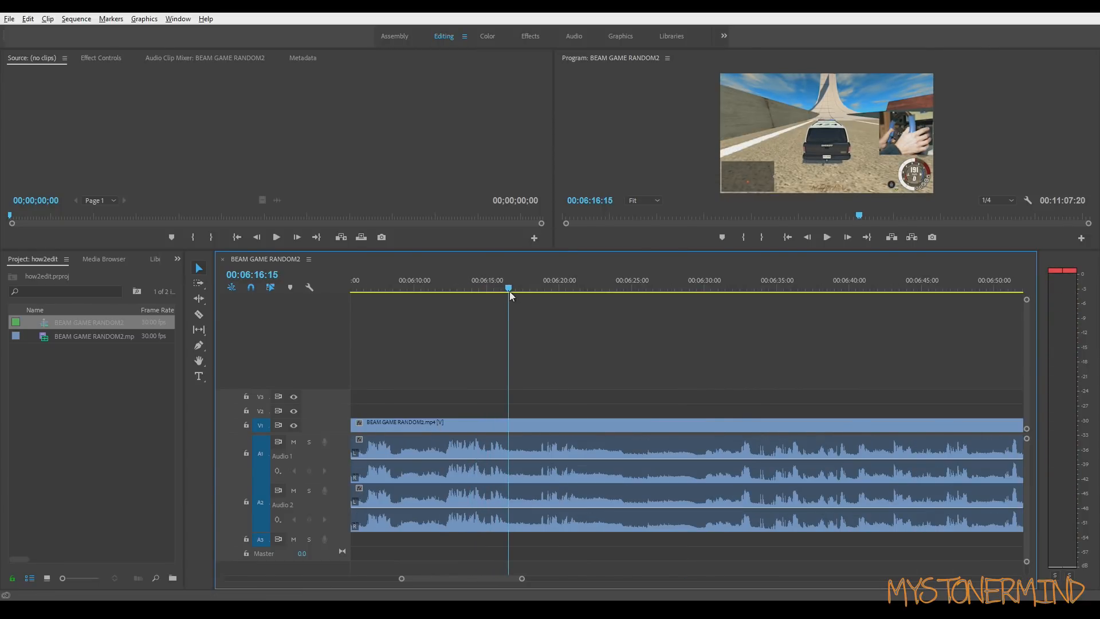
pyautogui.hotkey('ctrl', 'k')
pyautogui.moveTo(509, 289); pyautogui.dragTo(612, 289)
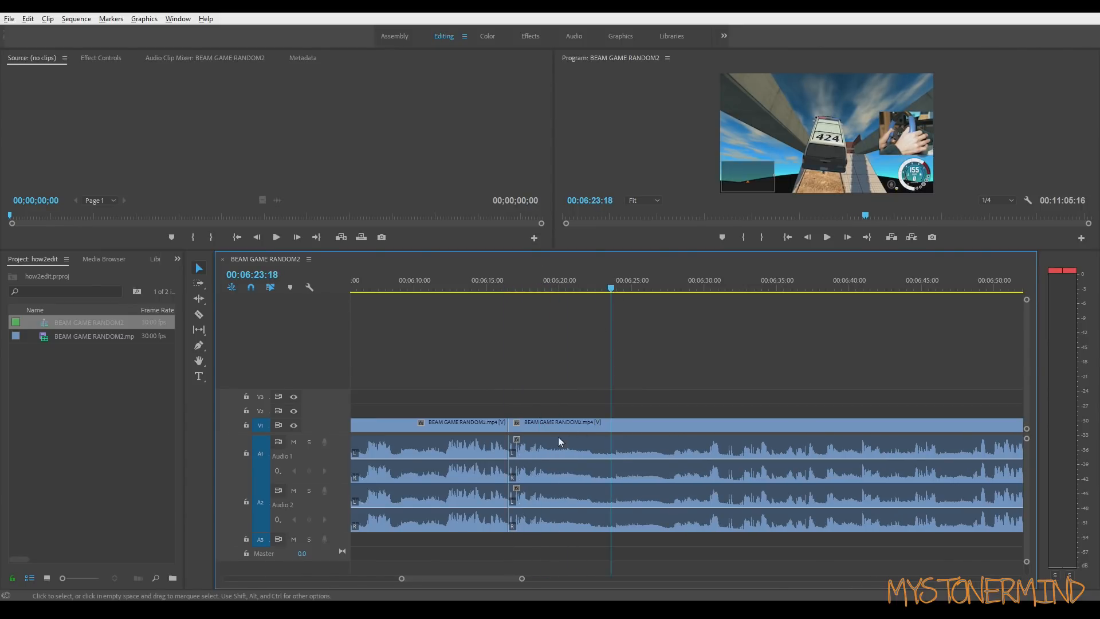
# Step: Review the cuts and alignment of the video and audio clips across the whole sequence
pyautogui.press('-')
pyautogui.press('-')
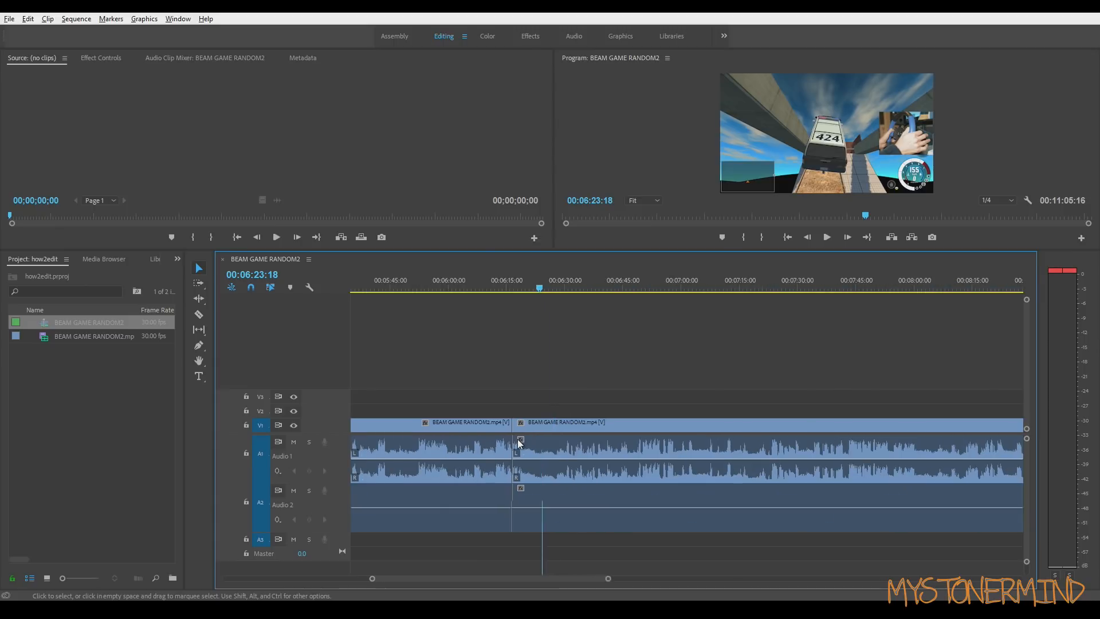
pyautogui.press('-')
pyautogui.press('-')
pyautogui.press('-')
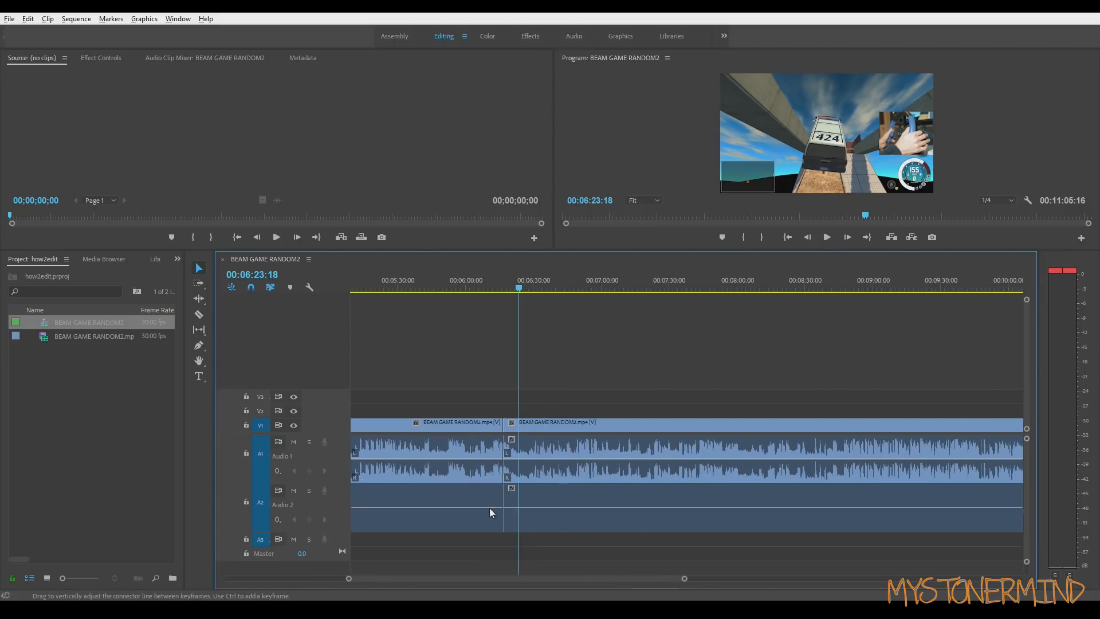
pyautogui.press('-')
pyautogui.press('-')
pyautogui.press('-')
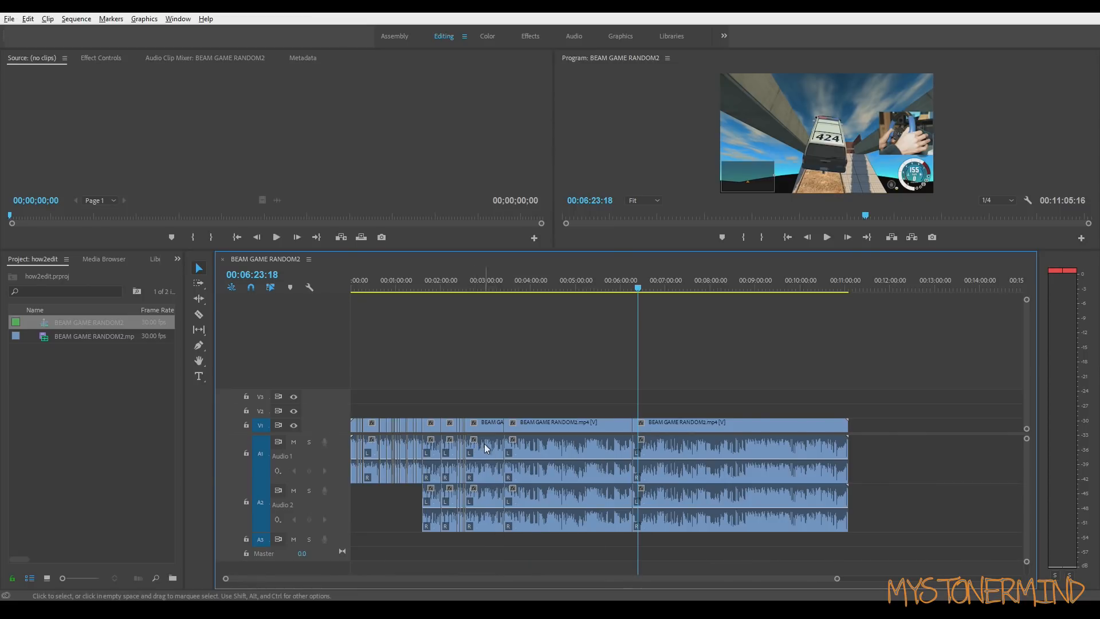
pyautogui.scroll(2, 499, 528)
pyautogui.scroll(2, 499, 528)
pyautogui.scroll(-3, 499, 528)
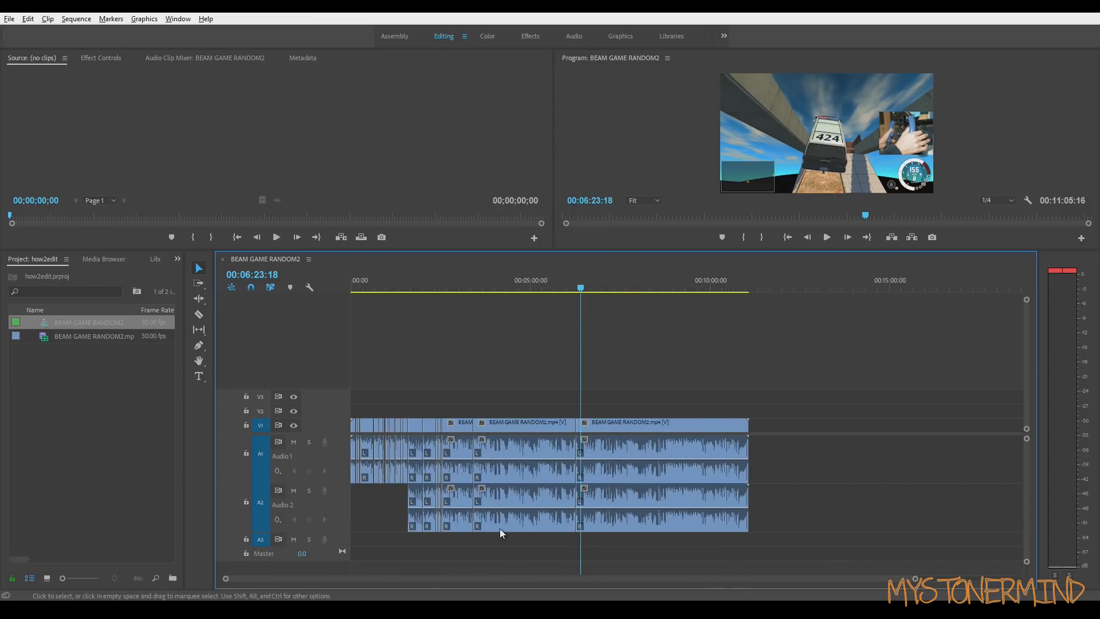
pyautogui.scroll(3, 467, 491)
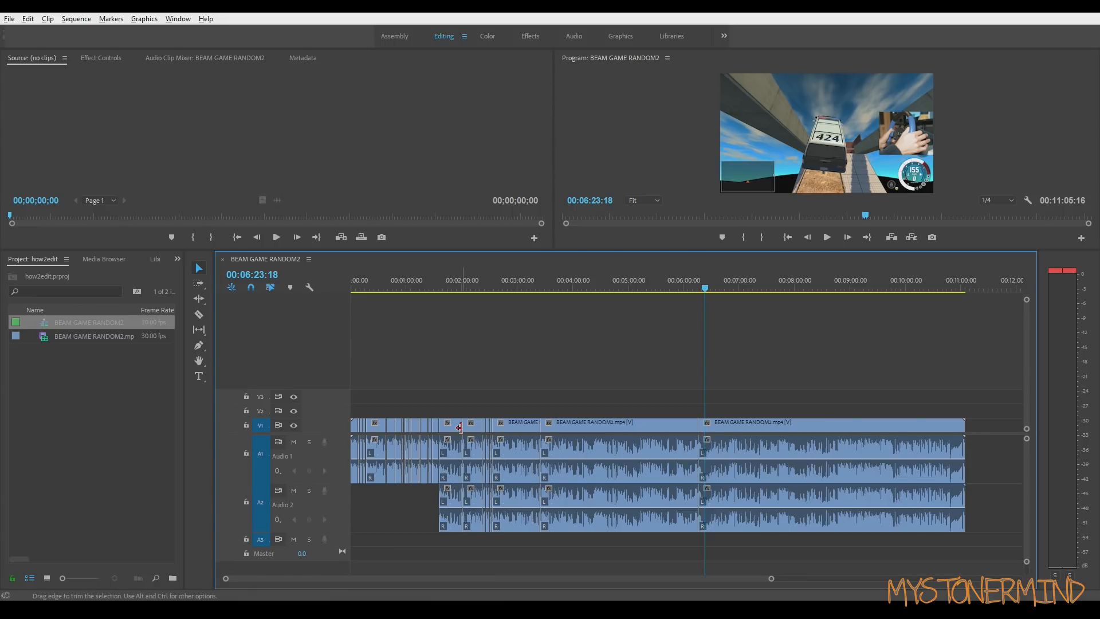
pyautogui.scroll(-3, 462, 430)
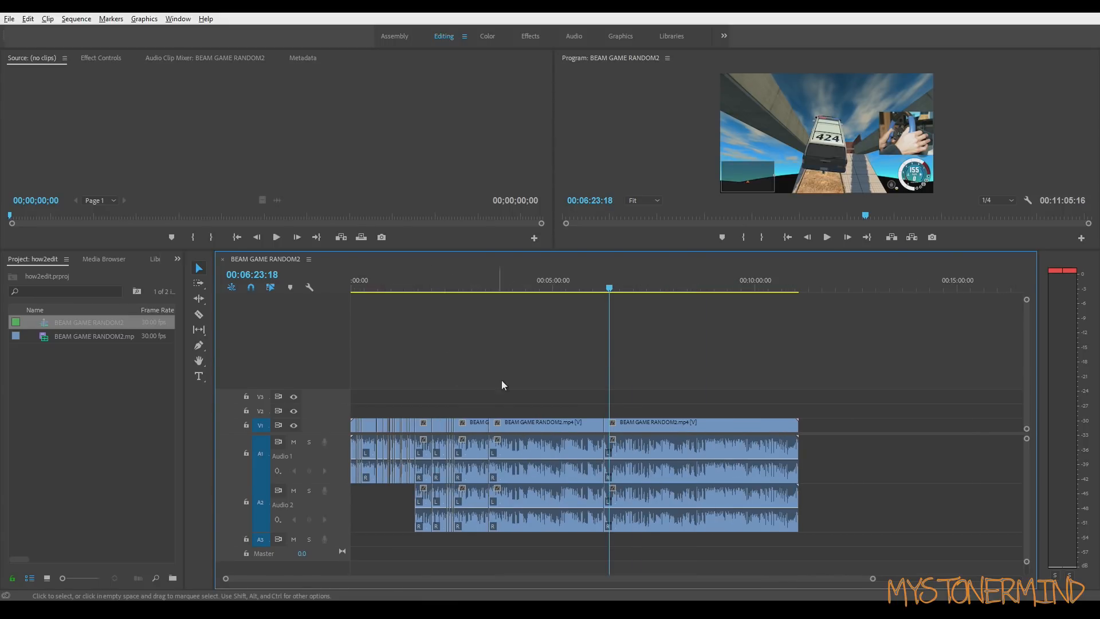
# Step: Move the playhead to 00:07:13:18 and inspect the waveforms of the last long clip
pyautogui.moveTo(636, 277); pyautogui.dragTo(643, 278)
pyautogui.scroll(5, 649, 467)
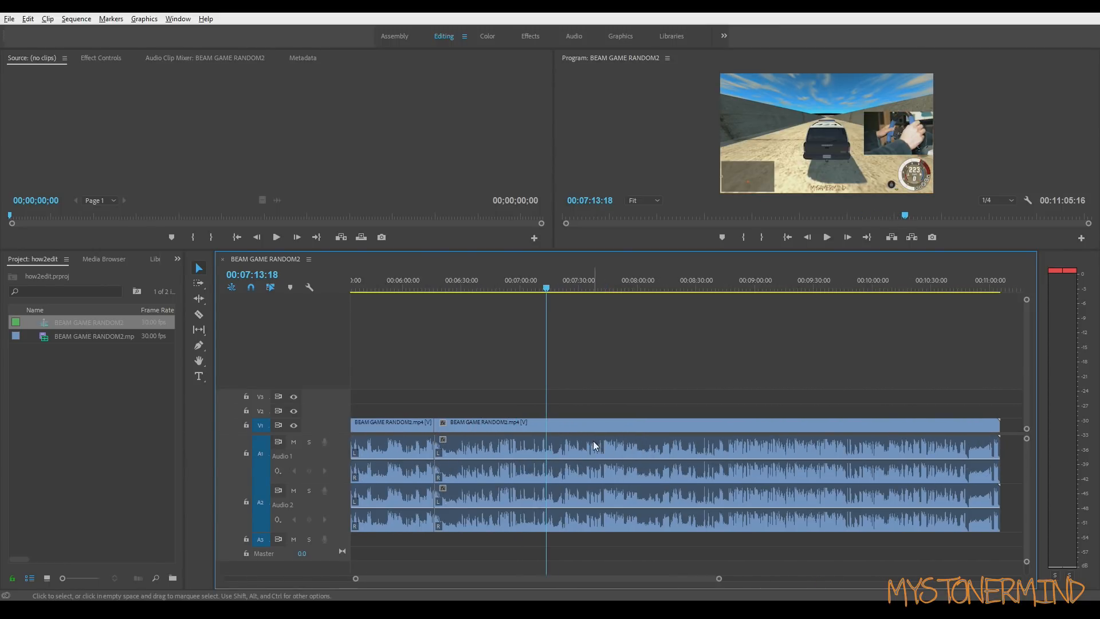
pyautogui.scroll(-3, 594, 446)
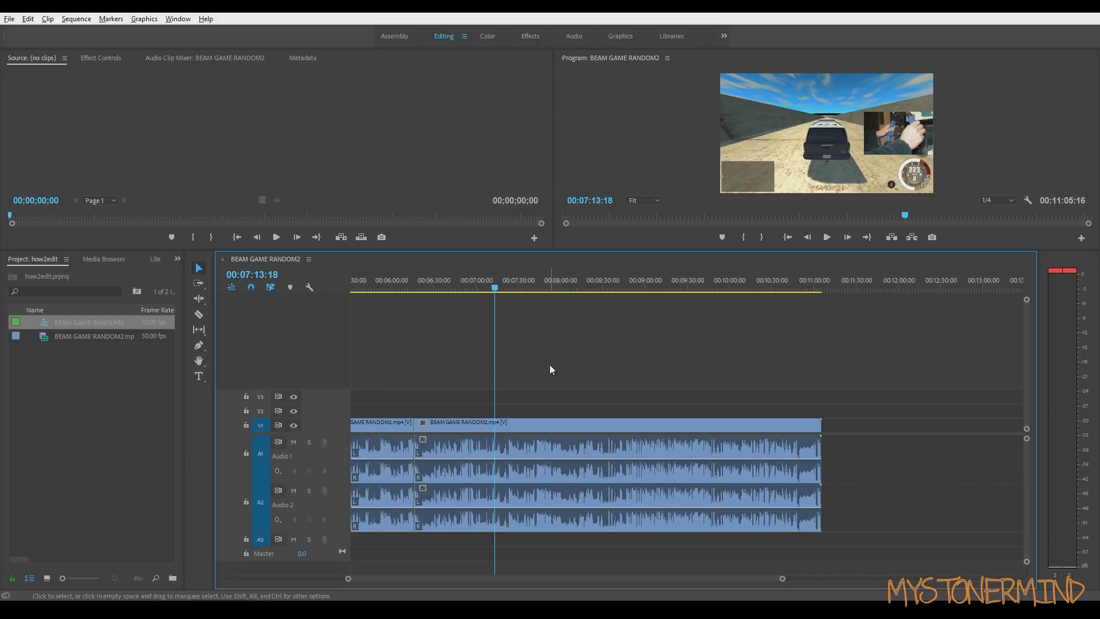
pyautogui.scroll(7, 544, 451)
pyautogui.scroll(-5, 533, 450)
pyautogui.scroll(2, 529, 449)
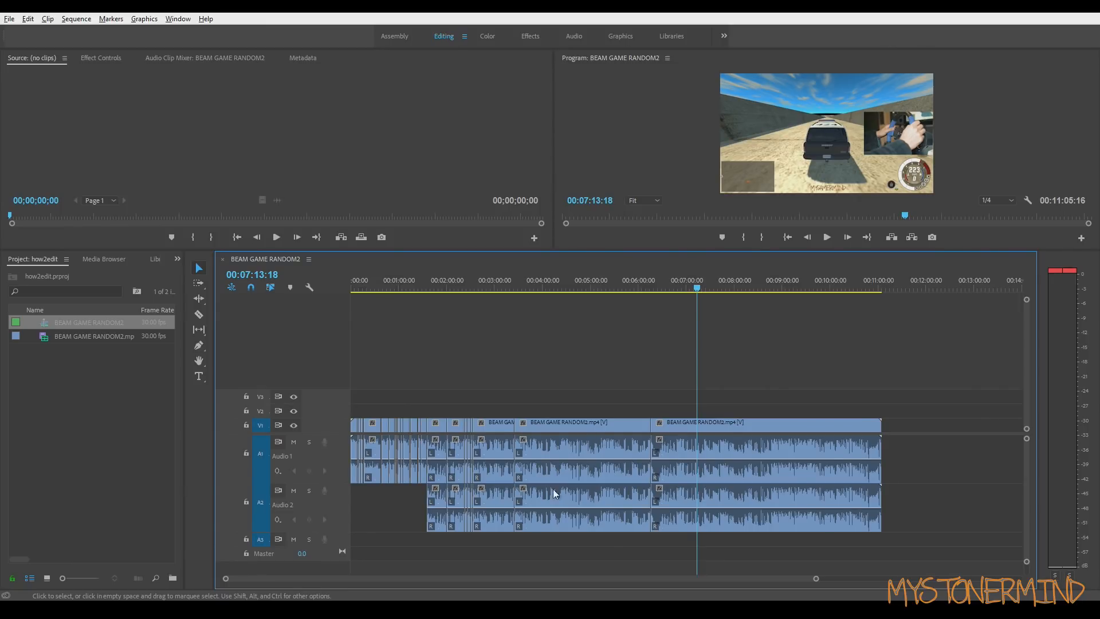
# Step: Reduce the height of the audio tracks and save the project
pyautogui.hotkey('alt', '-')
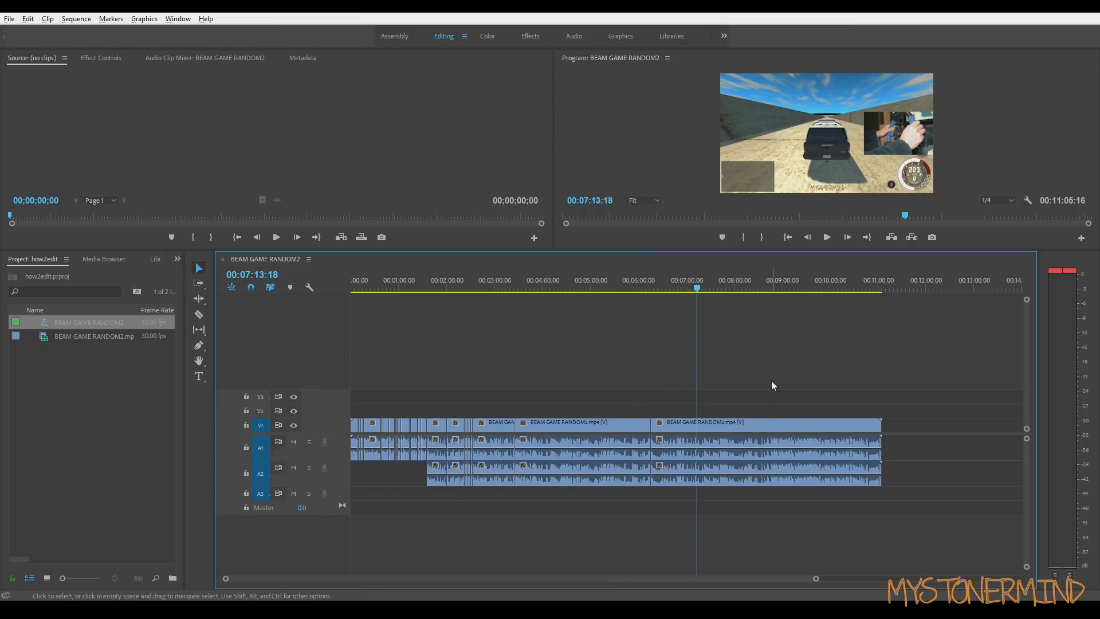
pyautogui.hotkey('ctrl', 's')
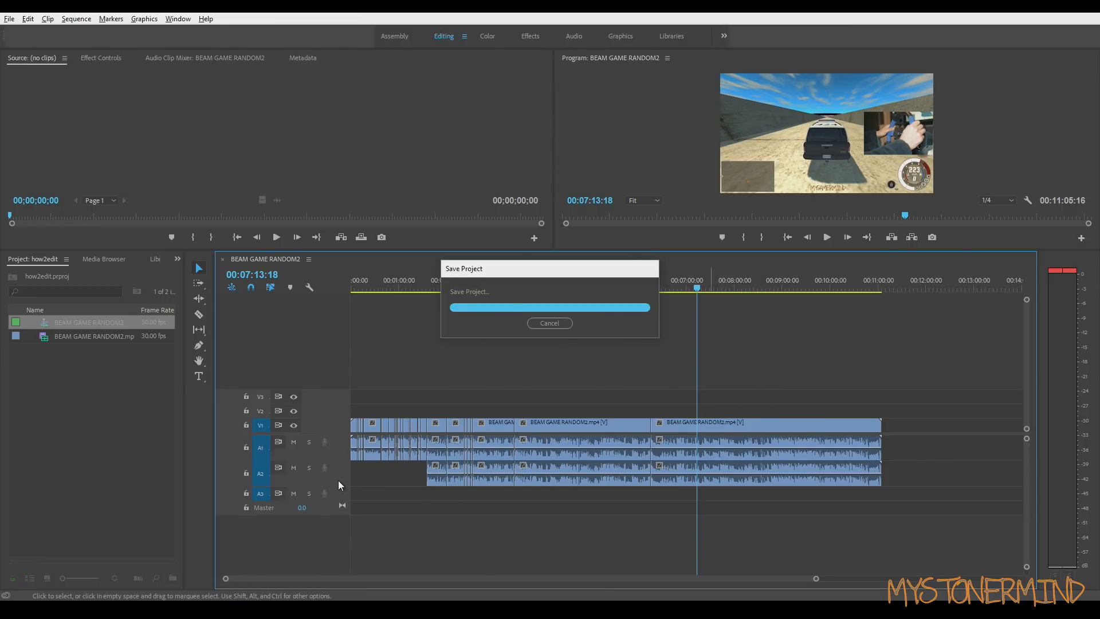
# Step: Expand the Audio 2, Audio 1 and Video 1 tracks to show larger waveforms and video thumbnails
pyautogui.doubleClick(338, 479)
pyautogui.doubleClick(335, 450)
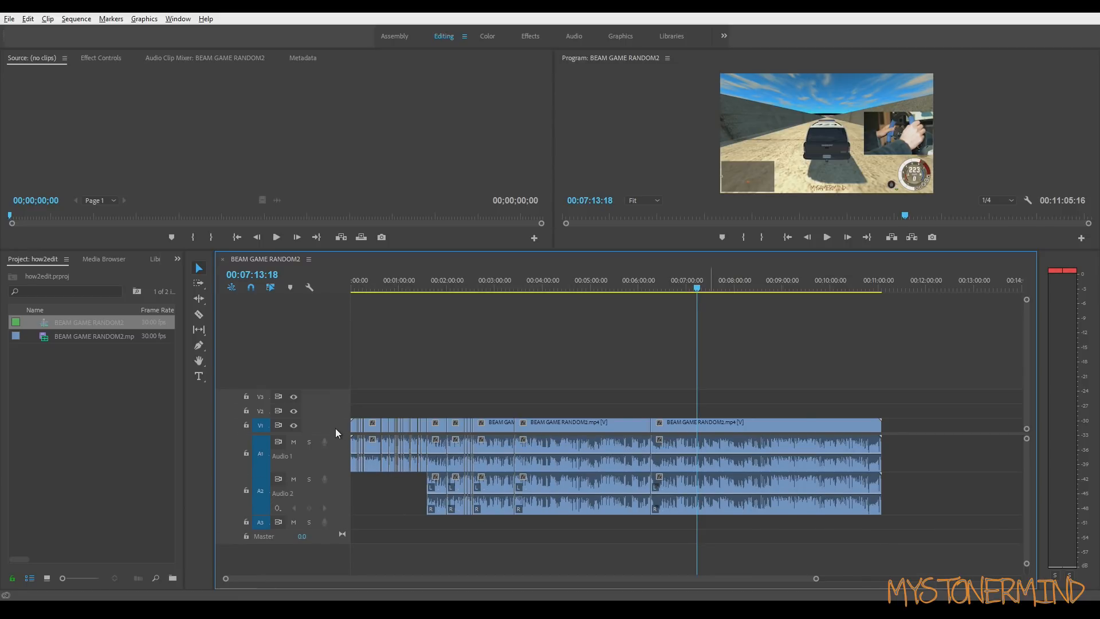
pyautogui.doubleClick(336, 427)
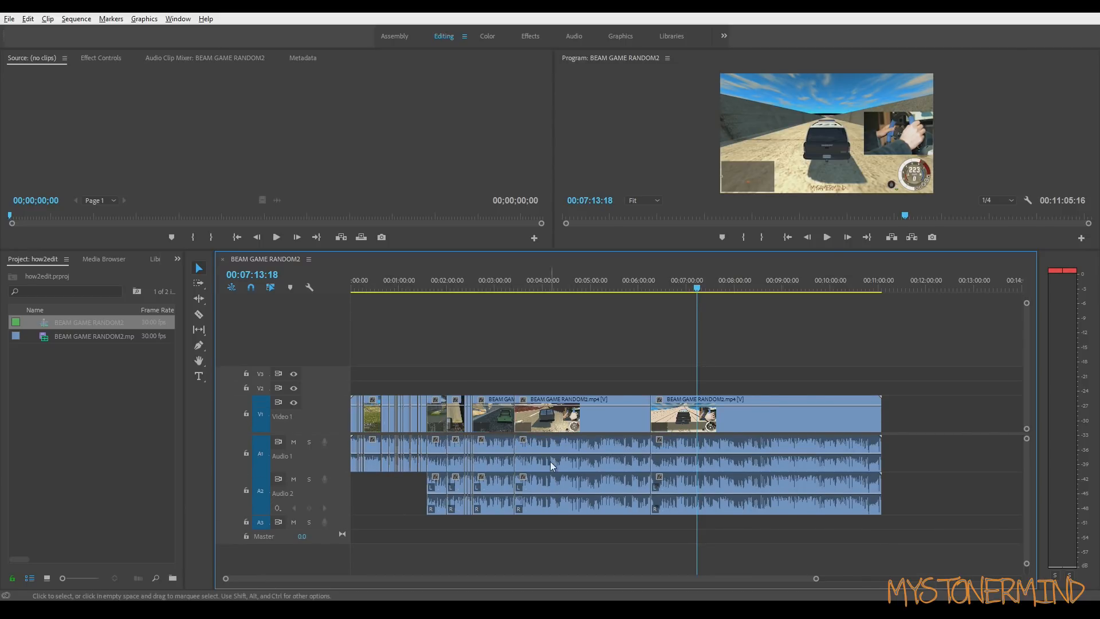
# Step: Examine the point in the sequence where the second audio track's clips begin
pyautogui.scroll(3, 567, 467)
pyautogui.scroll(-5, 573, 479)
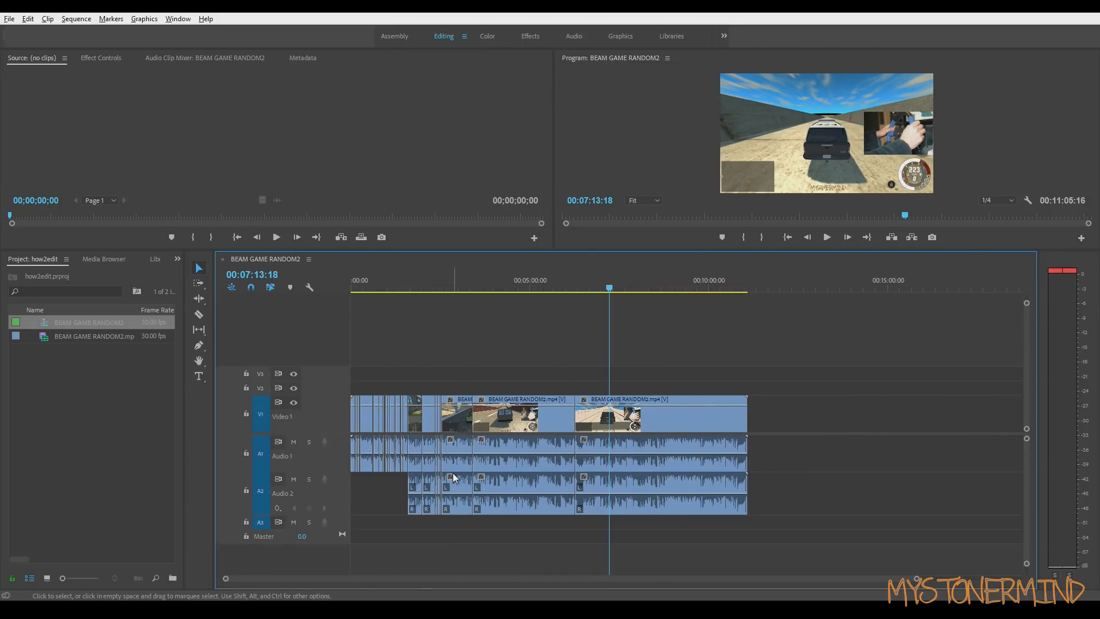
pyautogui.press('=')
pyautogui.press('=')
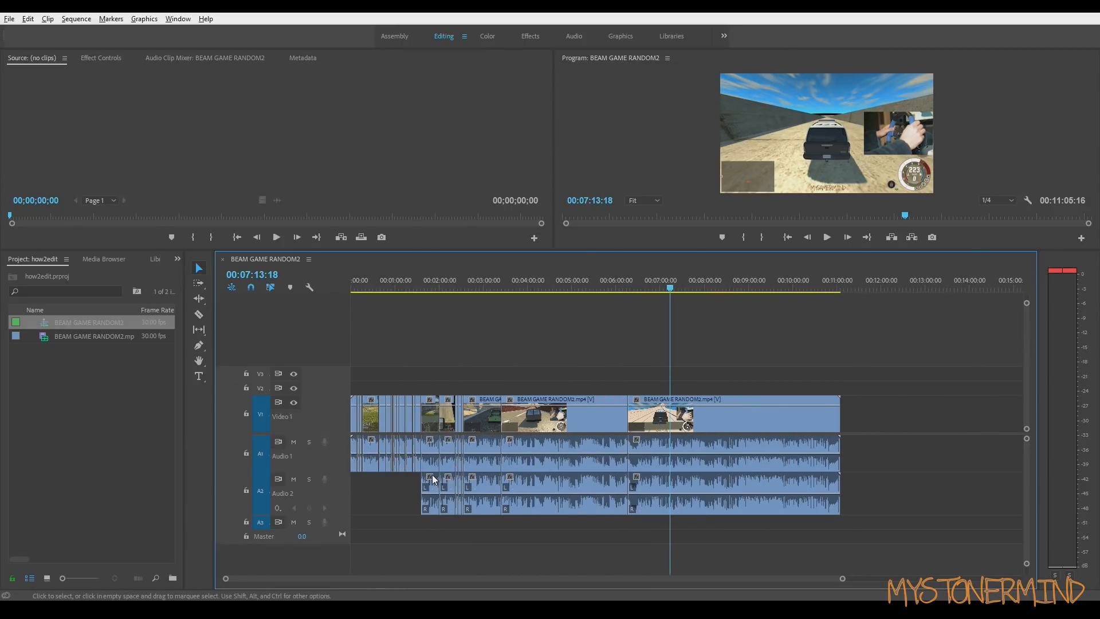
pyautogui.press('=')
pyautogui.press('=')
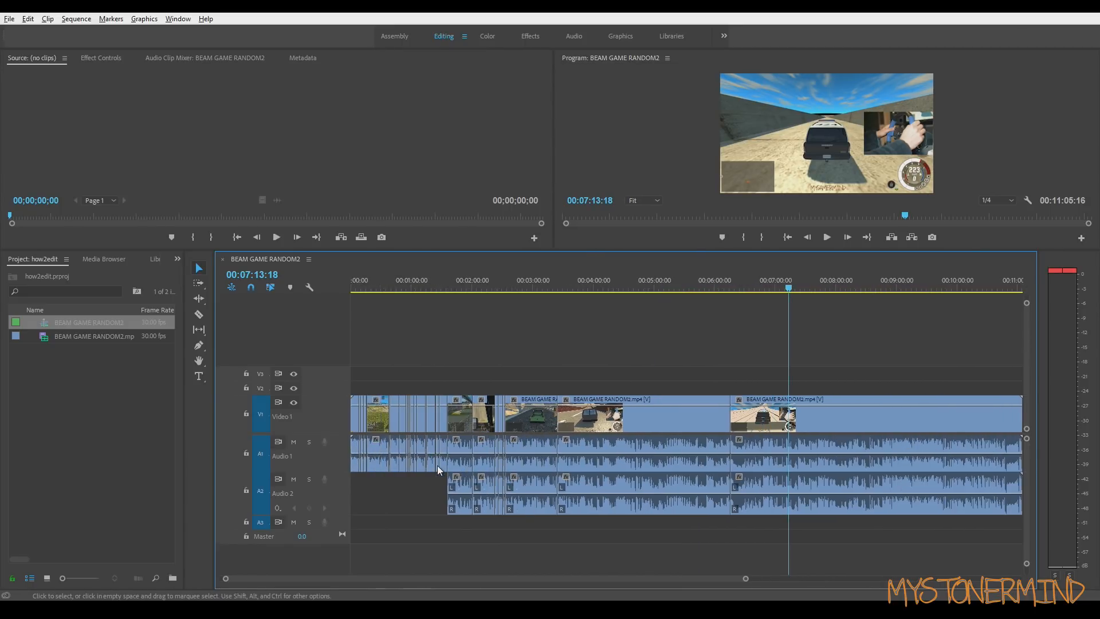
pyautogui.press('-')
pyautogui.press('-')
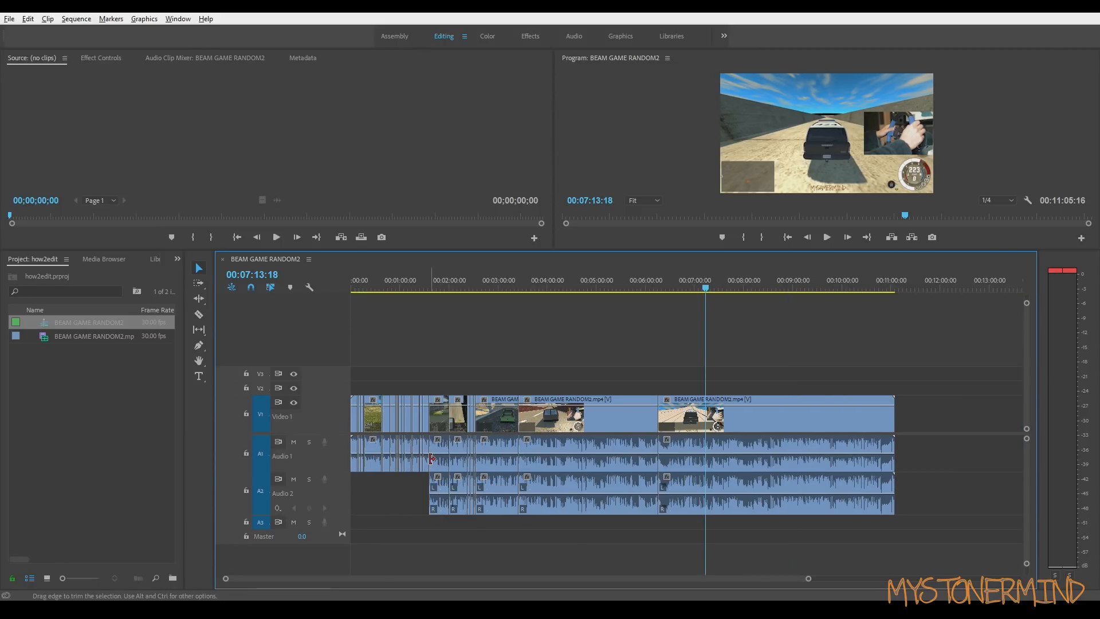
# Step: Move the playhead to 00:00:05:18 and inspect the short clips in the sequence's opening part
pyautogui.moveTo(428, 280); pyautogui.dragTo(355, 286)
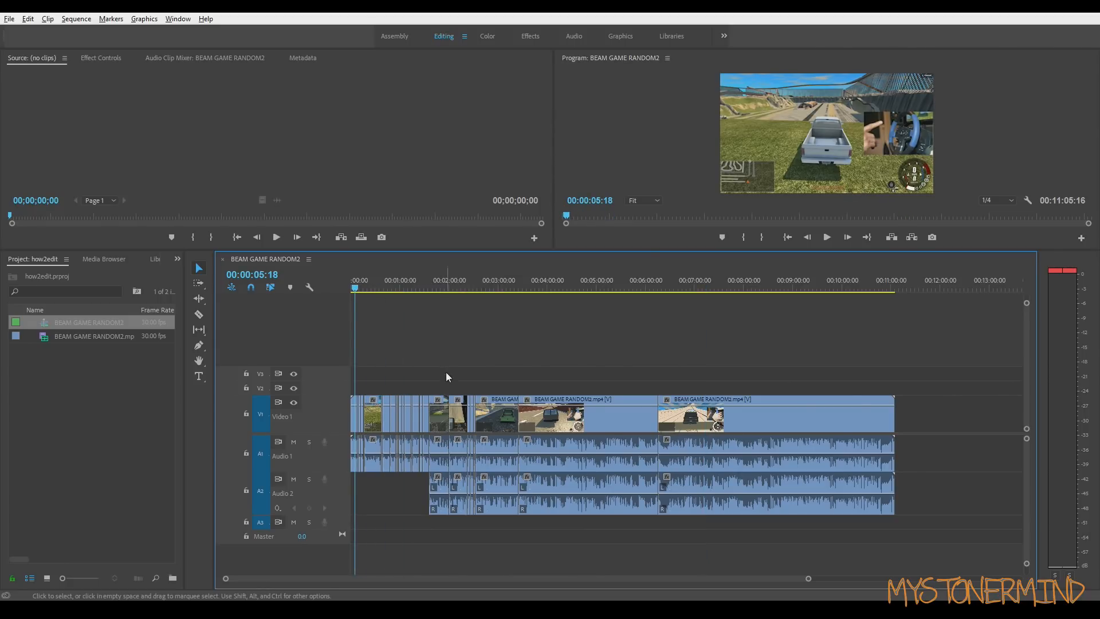
pyautogui.press('=')
pyautogui.press('=')
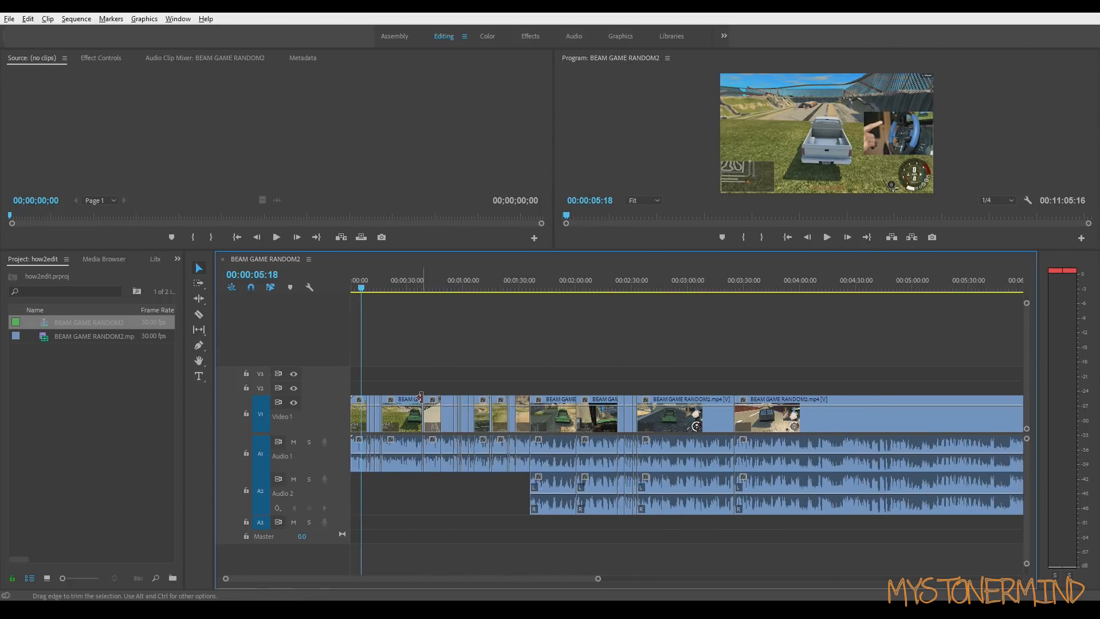
pyautogui.press('-')
pyautogui.press('-')
pyautogui.press('-')
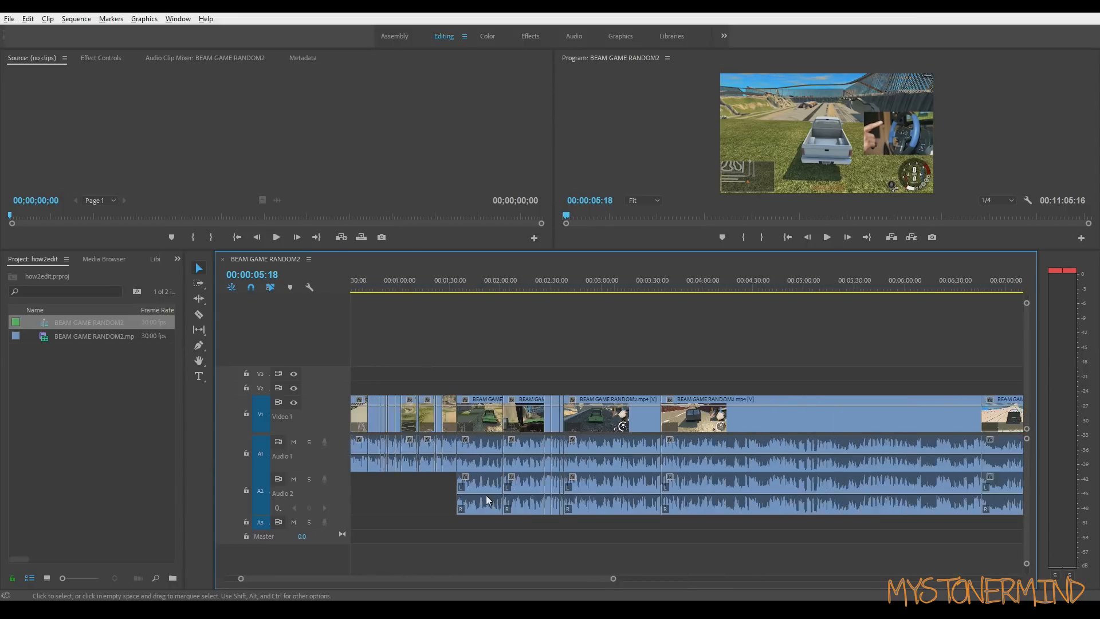
# Step: Look over the long clips with two audio tracks through to the end of the sequence
pyautogui.scroll(7, 534, 502)
pyautogui.scroll(-6, 535, 498)
pyautogui.scroll(3, 535, 486)
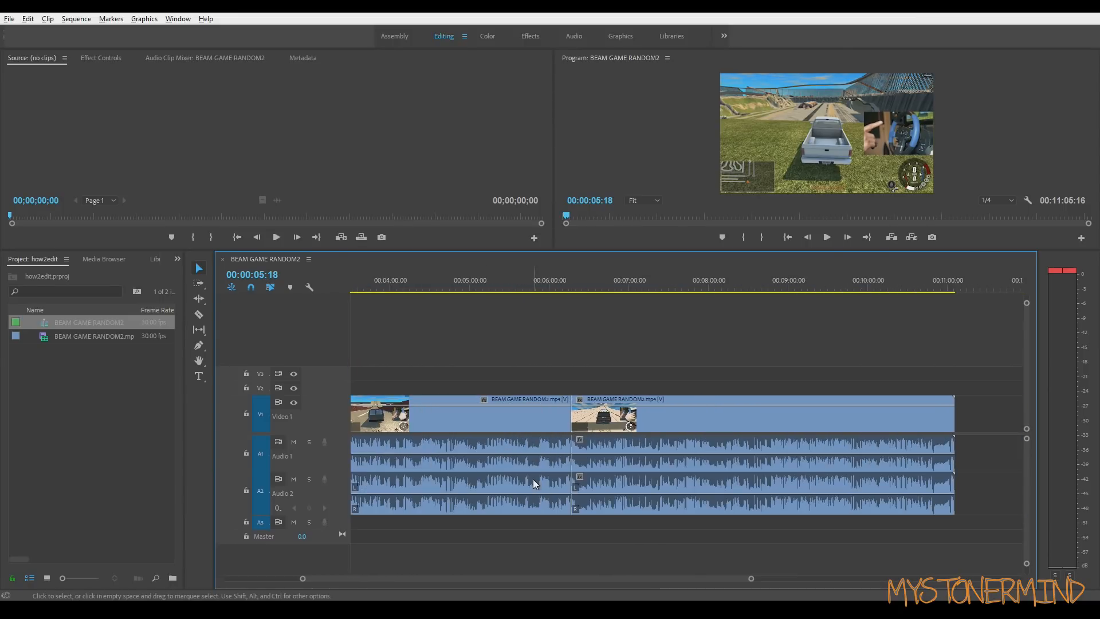
pyautogui.scroll(-2, 532, 481)
pyautogui.scroll(2, 331, 494)
pyautogui.scroll(-4, 332, 491)
pyautogui.scroll(3, 332, 476)
pyautogui.scroll(-3, 335, 448)
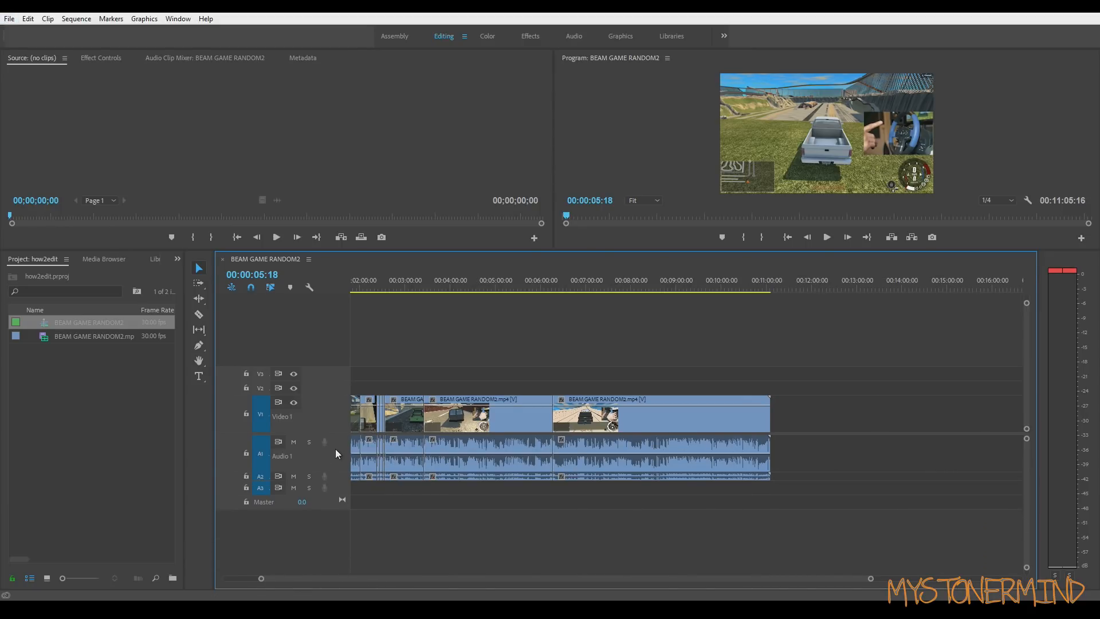
# Step: Collapse the Audio 1 track and look over the sequence from its opening short cuts to the last long clip
pyautogui.scroll(-3, 335, 448)
pyautogui.scroll(-1, 335, 417)
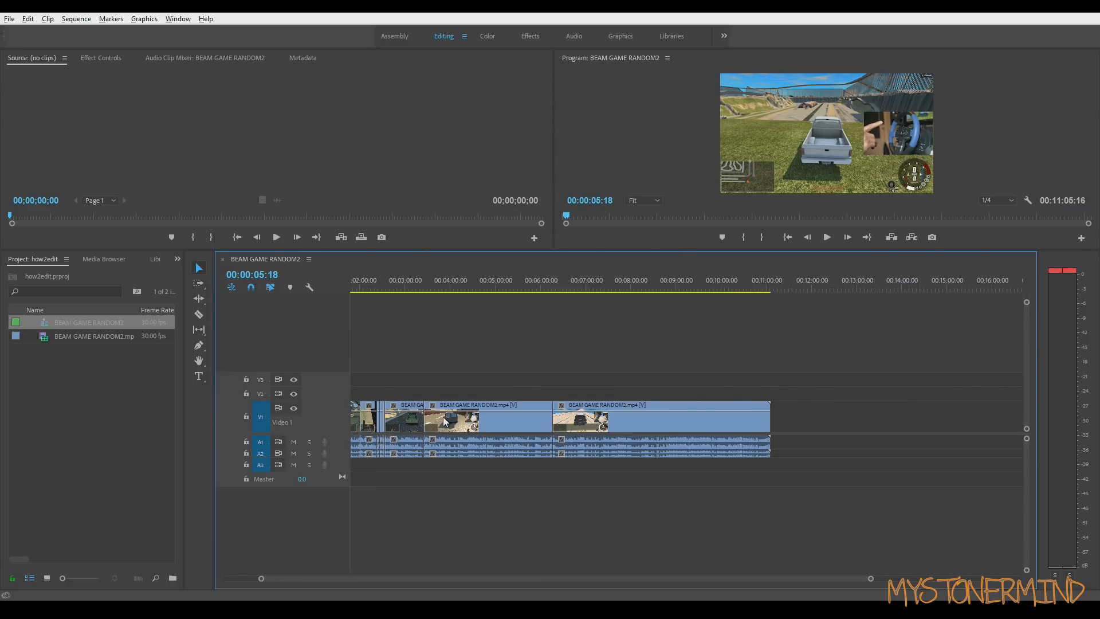
pyautogui.scroll(2, 442, 423)
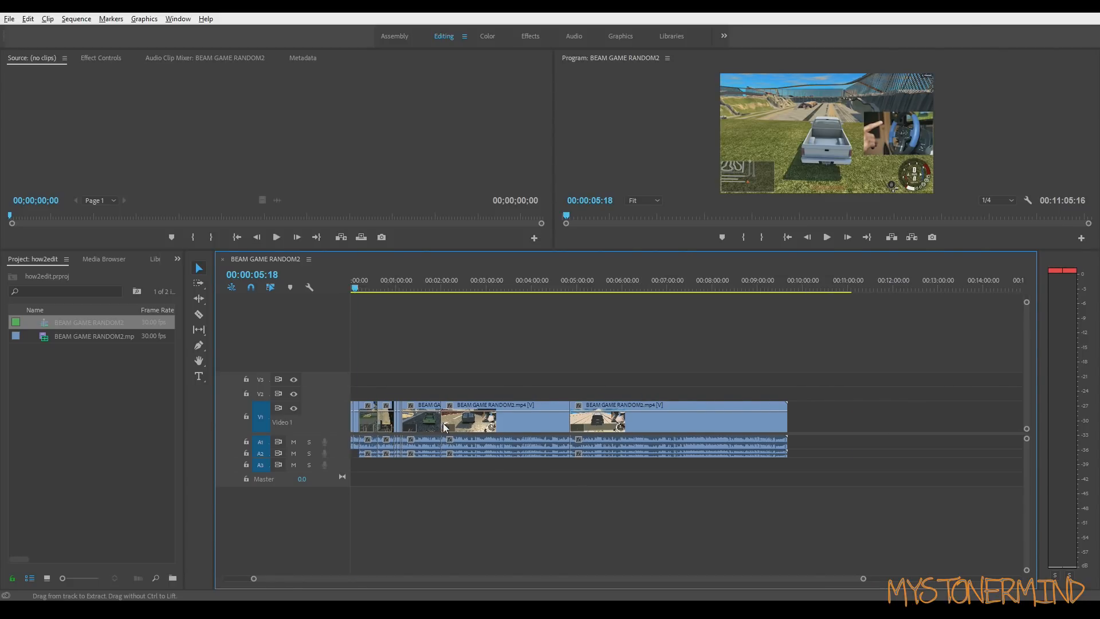
pyautogui.scroll(-6, 444, 427)
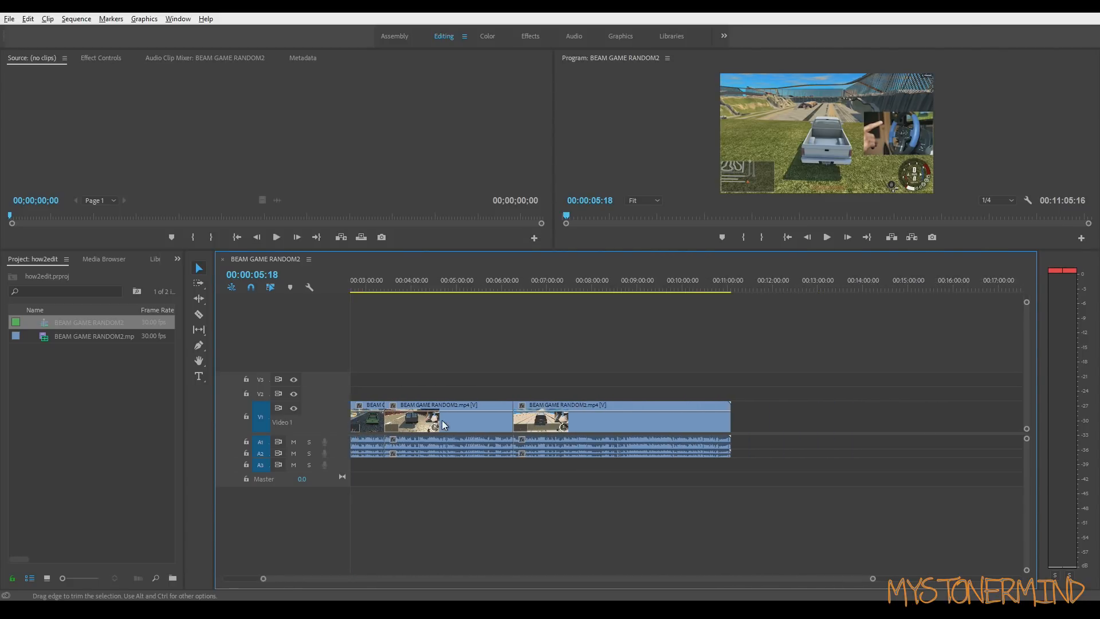
pyautogui.scroll(7, 442, 427)
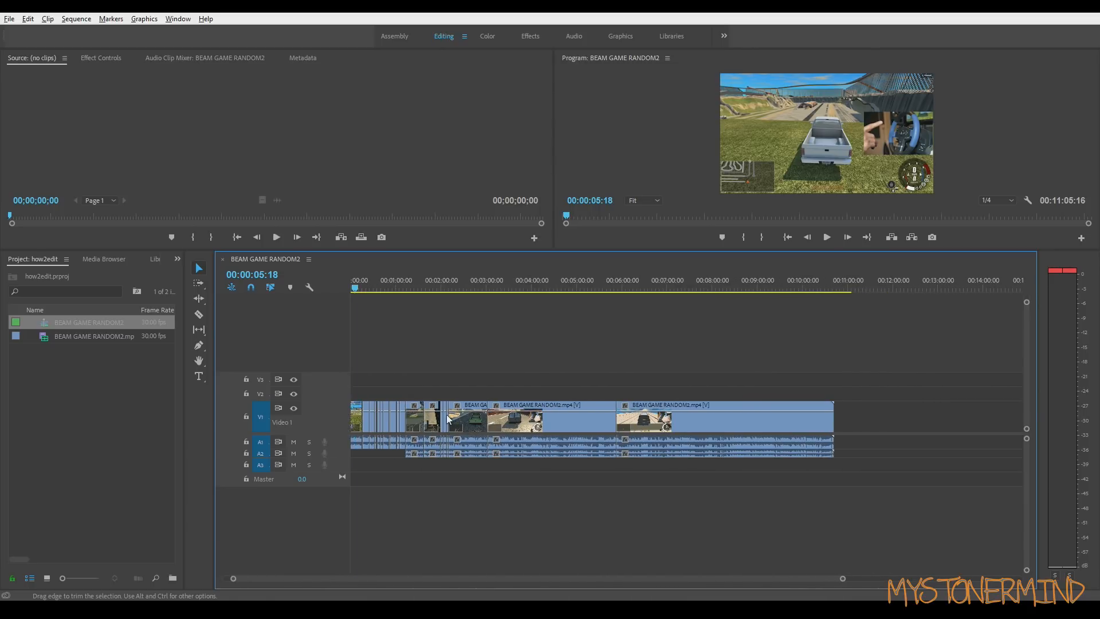
pyautogui.scroll(-4, 449, 415)
pyautogui.scroll(3, 450, 415)
pyautogui.scroll(-2, 337, 417)
pyautogui.scroll(3, 337, 418)
pyautogui.scroll(-3, 336, 418)
# Step: Try larger and smaller heights for the Video 1 track to compare its thumbnail sizes
pyautogui.scroll(6, 337, 418)
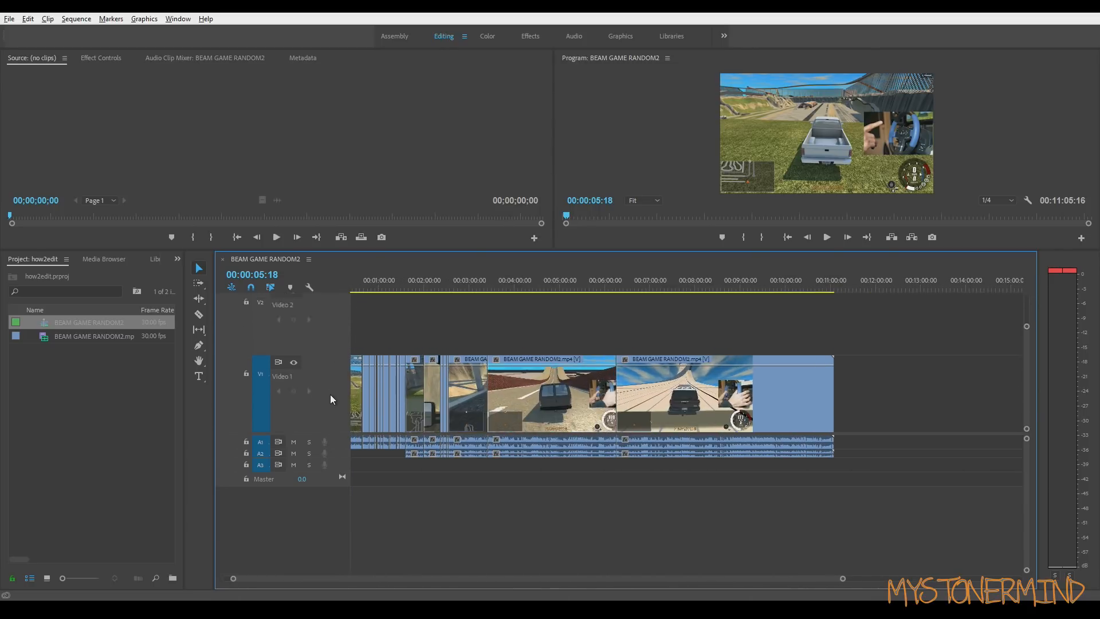
pyautogui.scroll(-5, 329, 397)
pyautogui.scroll(-3, 327, 405)
pyautogui.scroll(5, 324, 405)
pyautogui.scroll(-4, 323, 406)
pyautogui.scroll(-1, 322, 401)
pyautogui.scroll(4, 319, 405)
pyautogui.scroll(-3, 319, 401)
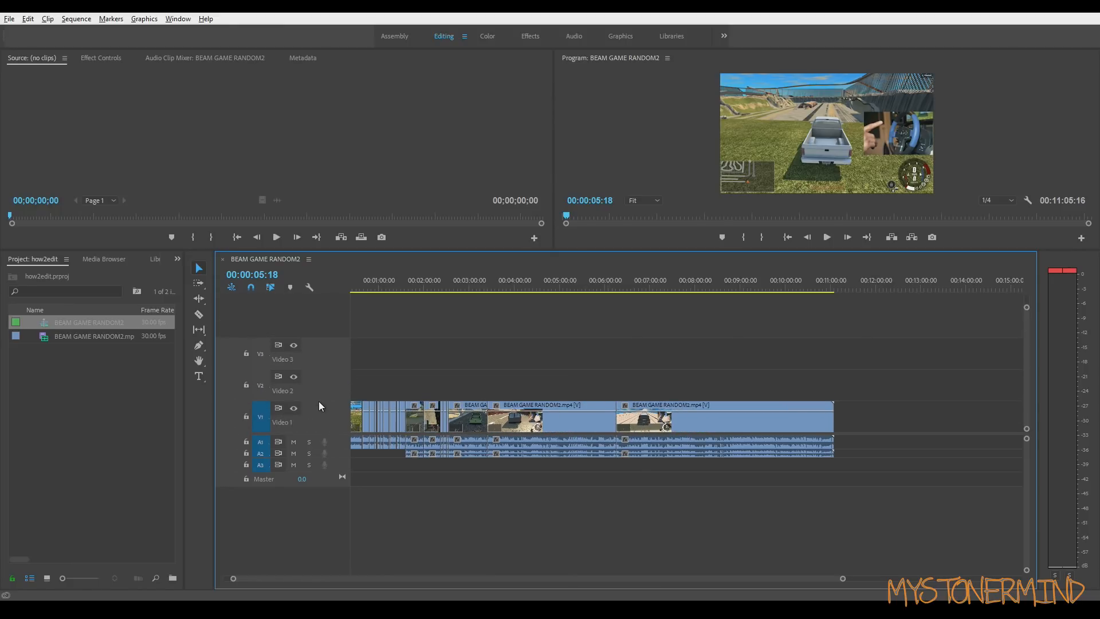
# Step: Enlarge the Video 1, Audio 1, Audio 2 and Audio 3 tracks to show bigger thumbnails and waveforms
pyautogui.scroll(5, 325, 393)
pyautogui.scroll(-2, 324, 393)
pyautogui.scroll(5, 325, 469)
pyautogui.scroll(-4, 321, 469)
pyautogui.scroll(4, 325, 466)
pyautogui.scroll(-2, 325, 466)
pyautogui.scroll(1, 337, 449)
pyautogui.scroll(-2, 337, 450)
pyautogui.scroll(2, 338, 450)
pyautogui.scroll(4, 335, 488)
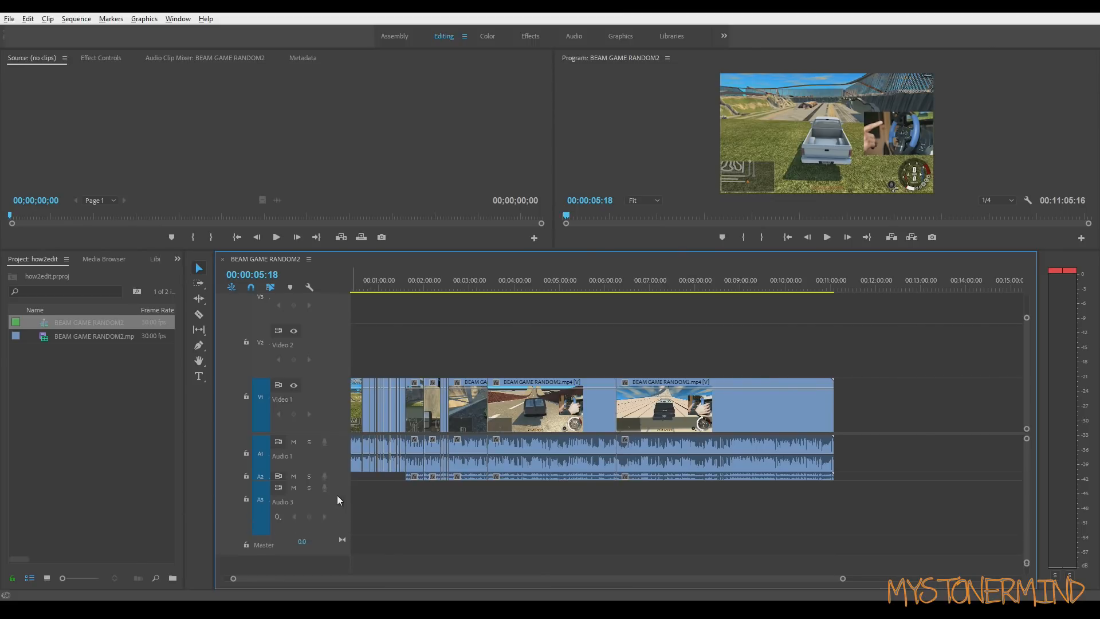
pyautogui.scroll(6, 336, 475)
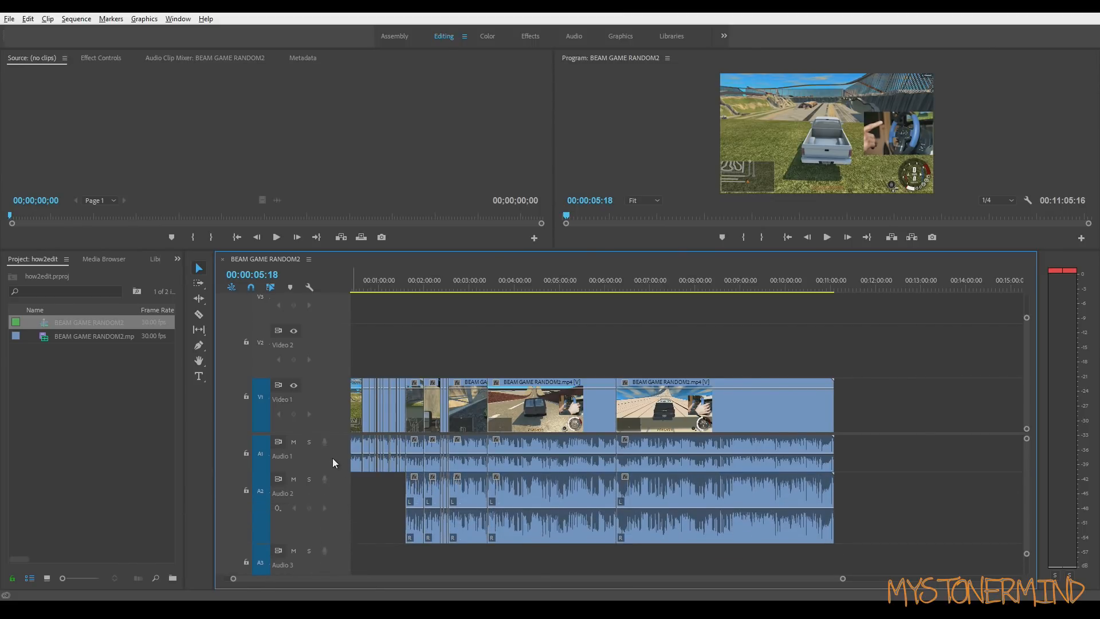
# Step: Collapse the Audio 1, Audio 2 and Audio 3 tracks and shrink the Video 1 track to a smaller height
pyautogui.scroll(-2, 333, 452)
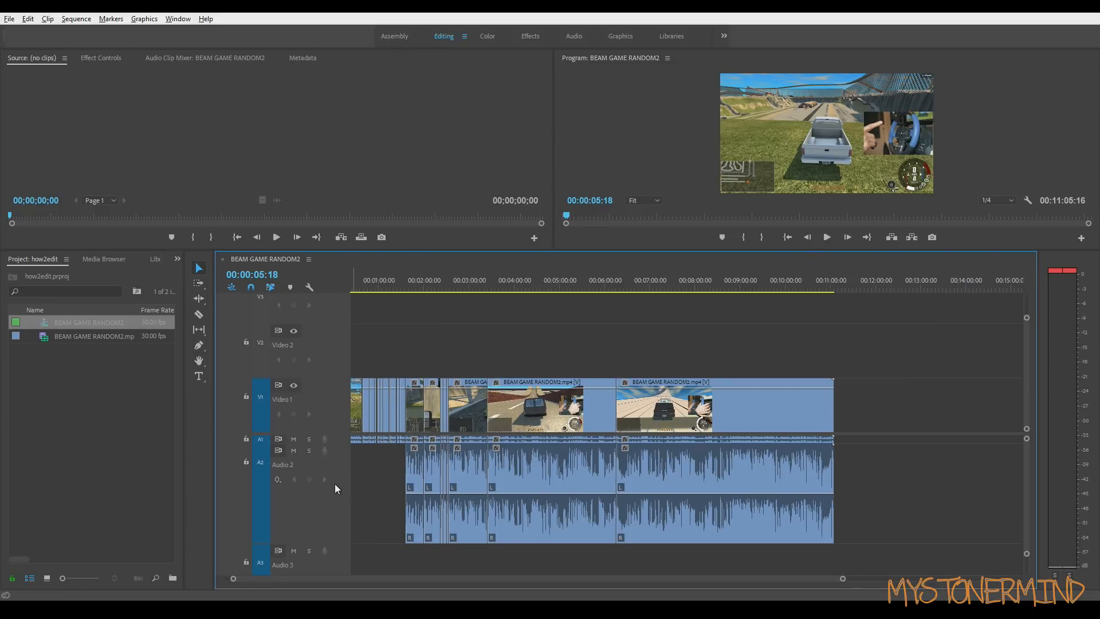
pyautogui.scroll(-2, 335, 483)
pyautogui.scroll(-3, 332, 461)
pyautogui.scroll(-4, 331, 487)
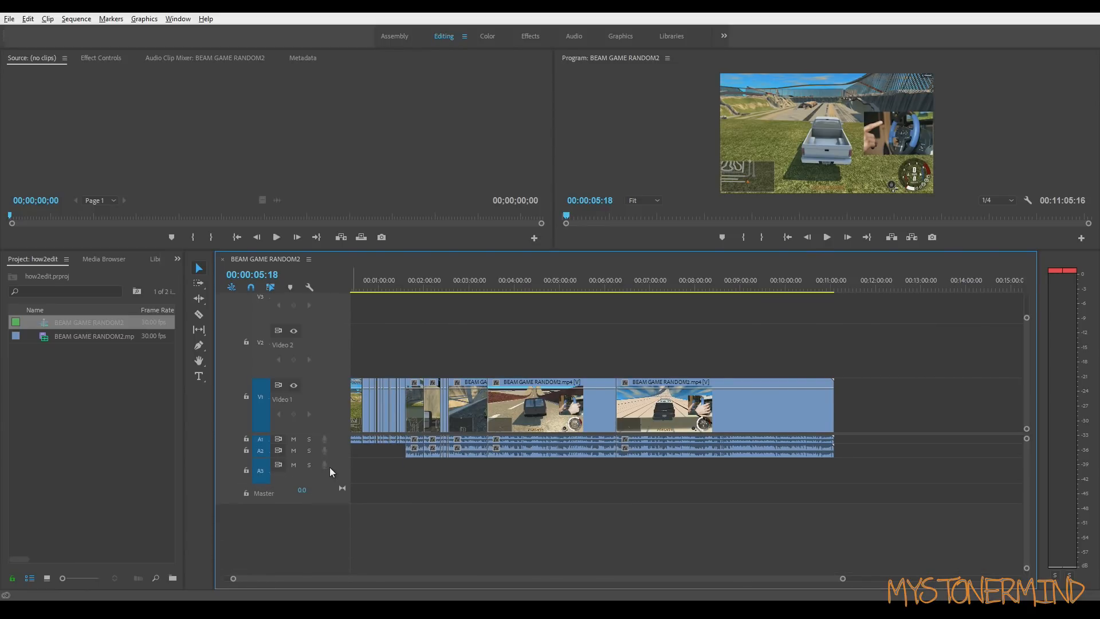
pyautogui.scroll(2, 330, 420)
pyautogui.scroll(-4, 325, 414)
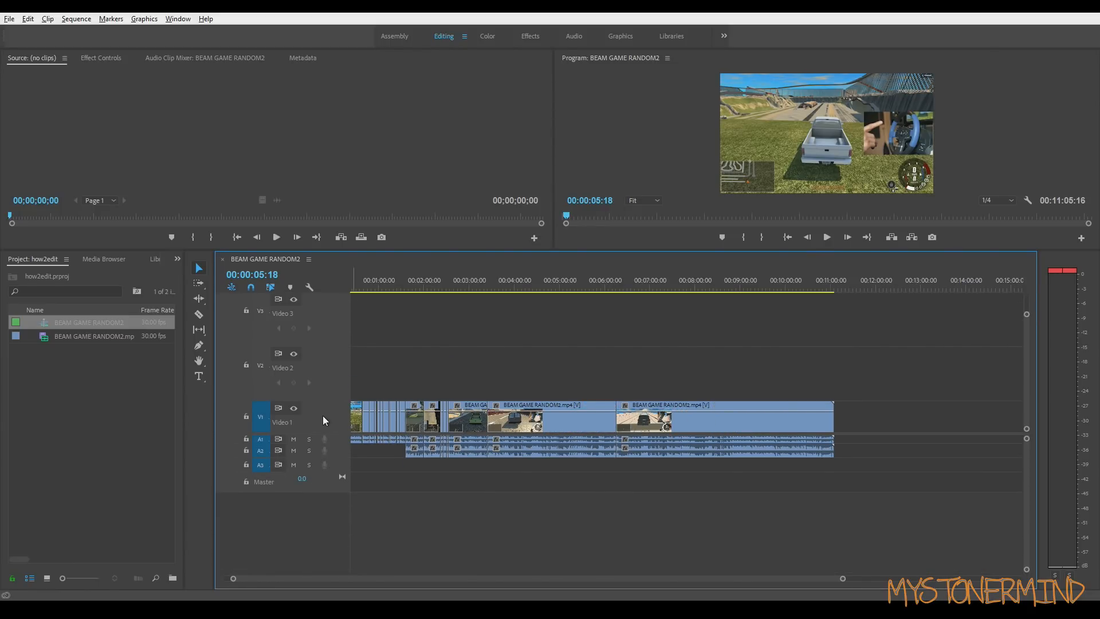
pyautogui.scroll(4, 325, 407)
pyautogui.scroll(-3, 325, 405)
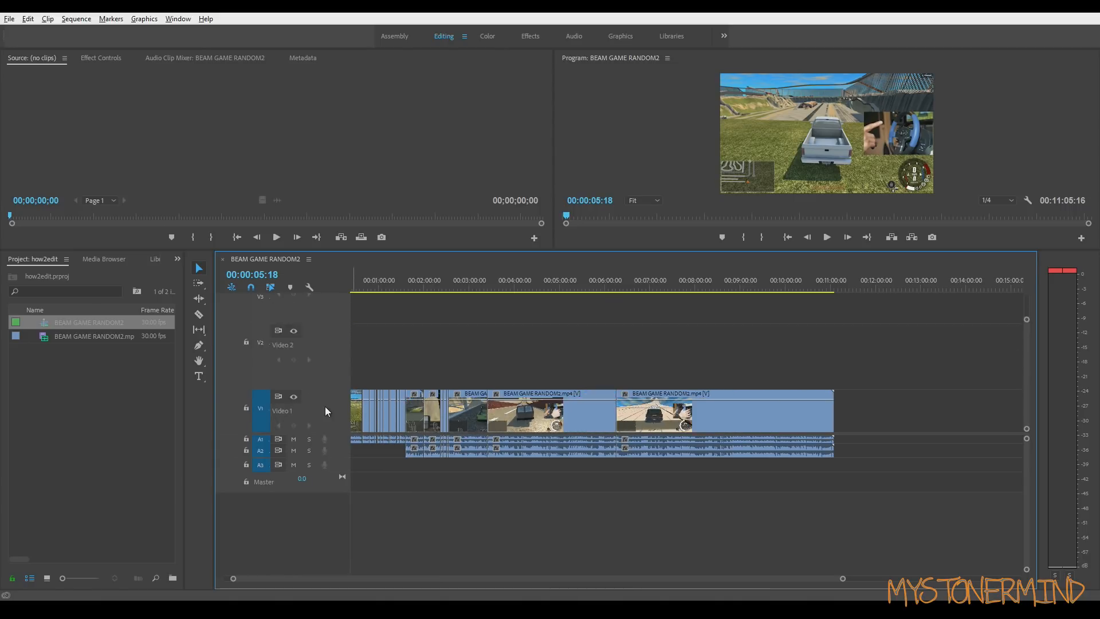
pyautogui.scroll(-2, 324, 407)
# Step: Place the playhead at 00:05:00:19 and enlarge the Video 1 and Audio 2 tracks around it
pyautogui.moveTo(510, 282); pyautogui.dragTo(561, 279)
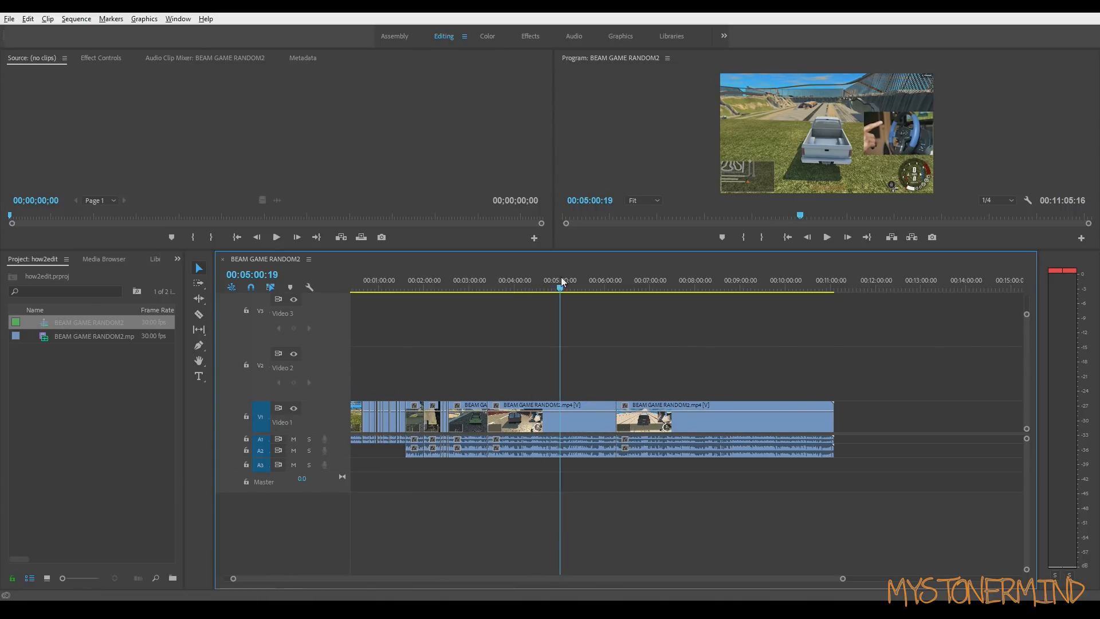
pyautogui.scroll(1, 459, 387)
pyautogui.scroll(4, 322, 418)
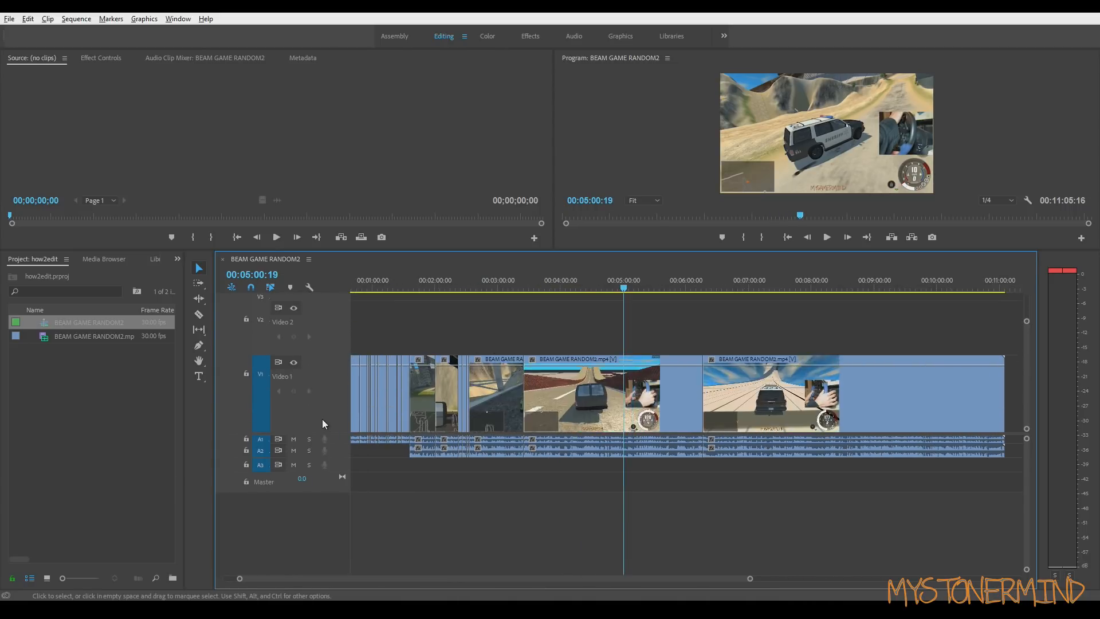
pyautogui.scroll(-3, 322, 420)
pyautogui.scroll(4, 325, 451)
# Step: Cut the long clips on all tracks and ripple trim the footage beside the playhead at 00:05:36:17, saving the project
pyautogui.moveTo(504, 282); pyautogui.dragTo(209, 303)
pyautogui.scroll(-2, 399, 354)
pyautogui.moveTo(527, 283); pyautogui.dragTo(582, 294)
pyautogui.hotkey('ctrl', 'k')
pyautogui.press('q')
pyautogui.hotkey('ctrl', 'k')
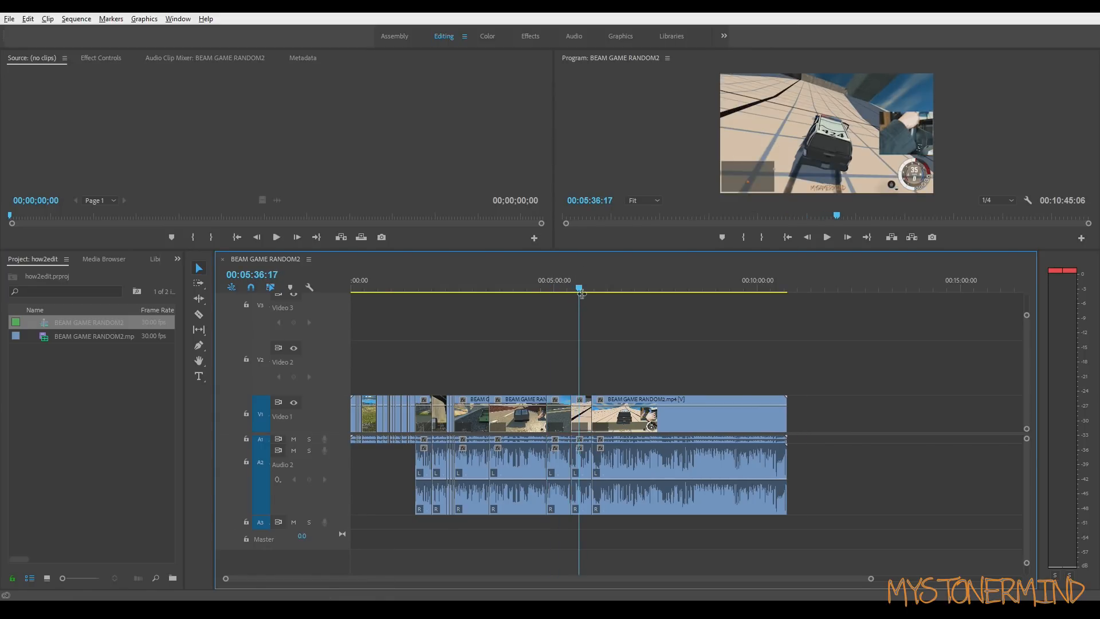
pyautogui.press('w')
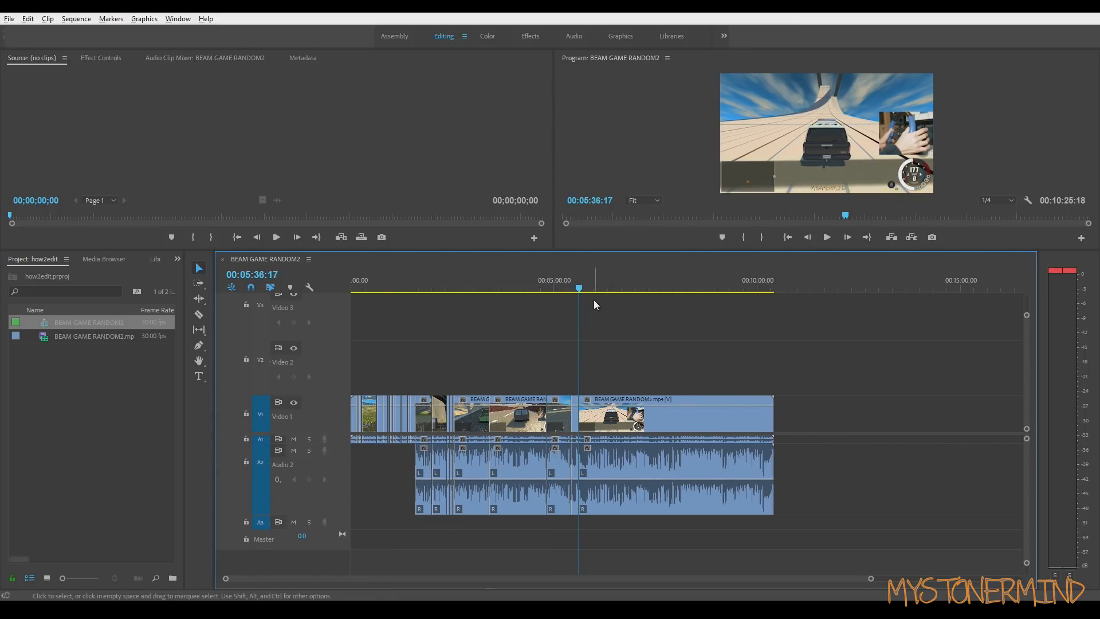
pyautogui.hotkey('ctrl', 's')
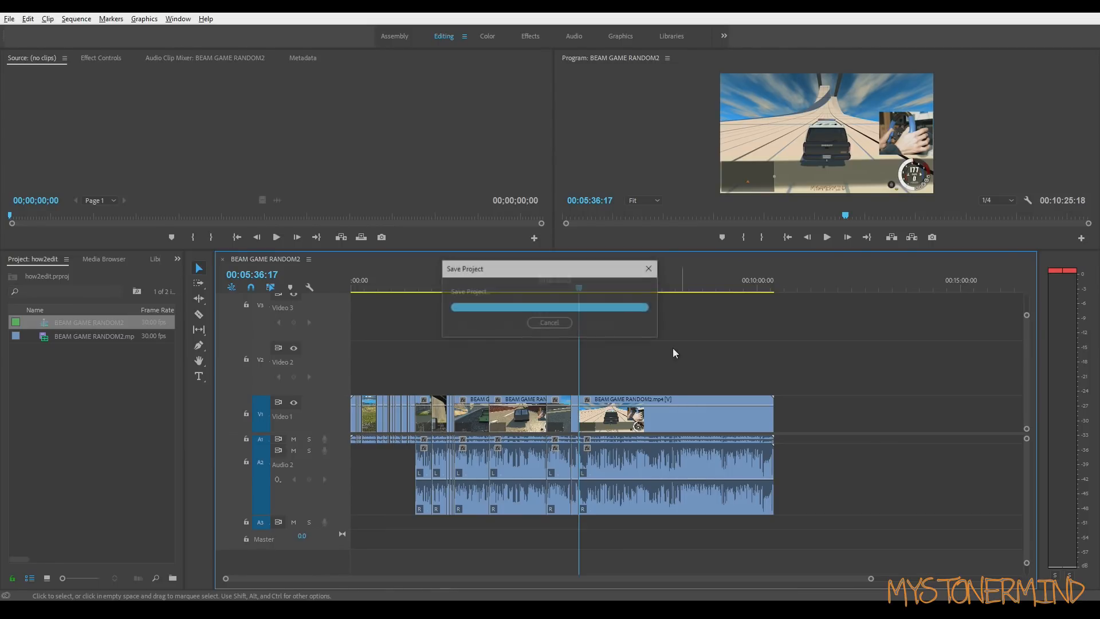
# Step: Try deleting the last long clip after the playhead with its linked audio, and undo the deletion
pyautogui.click(691, 444)
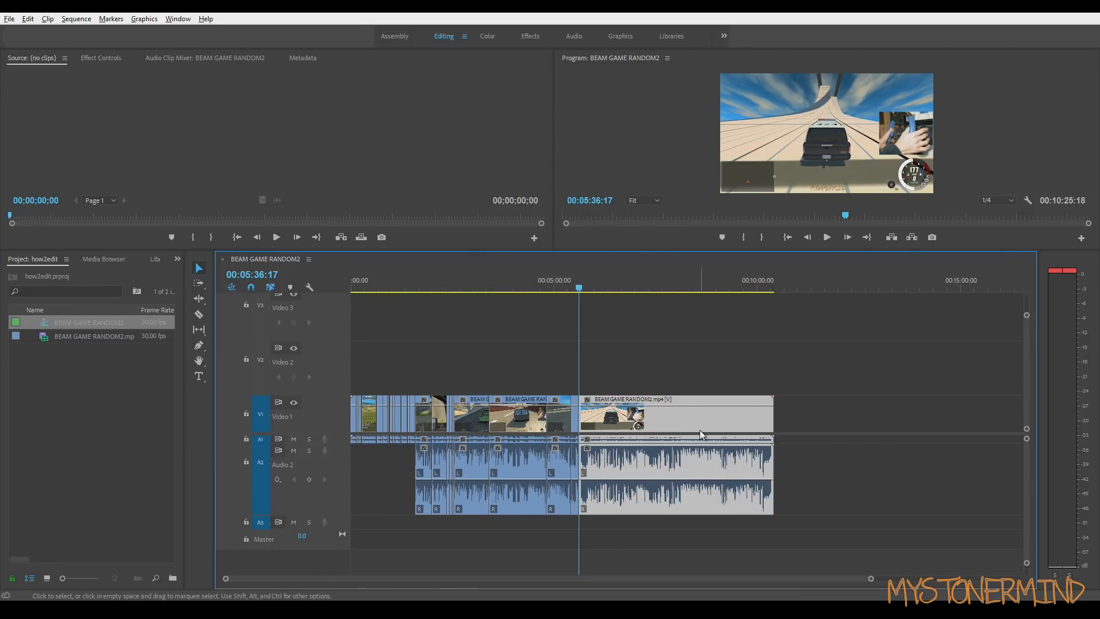
pyautogui.press('Delete')
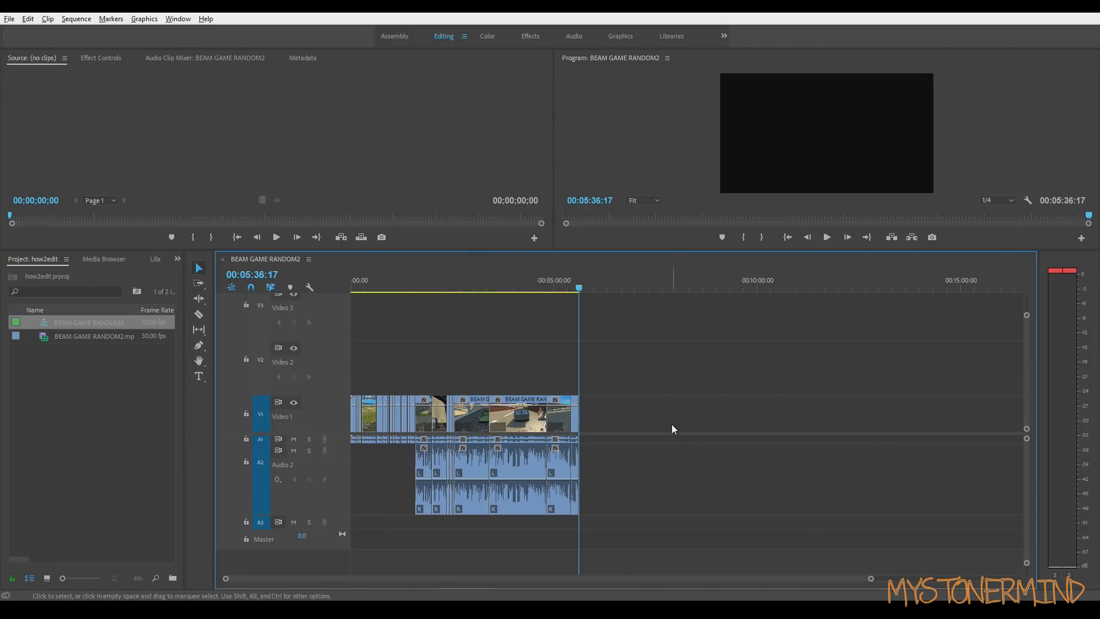
pyautogui.hotkey('ctrl', 'z')
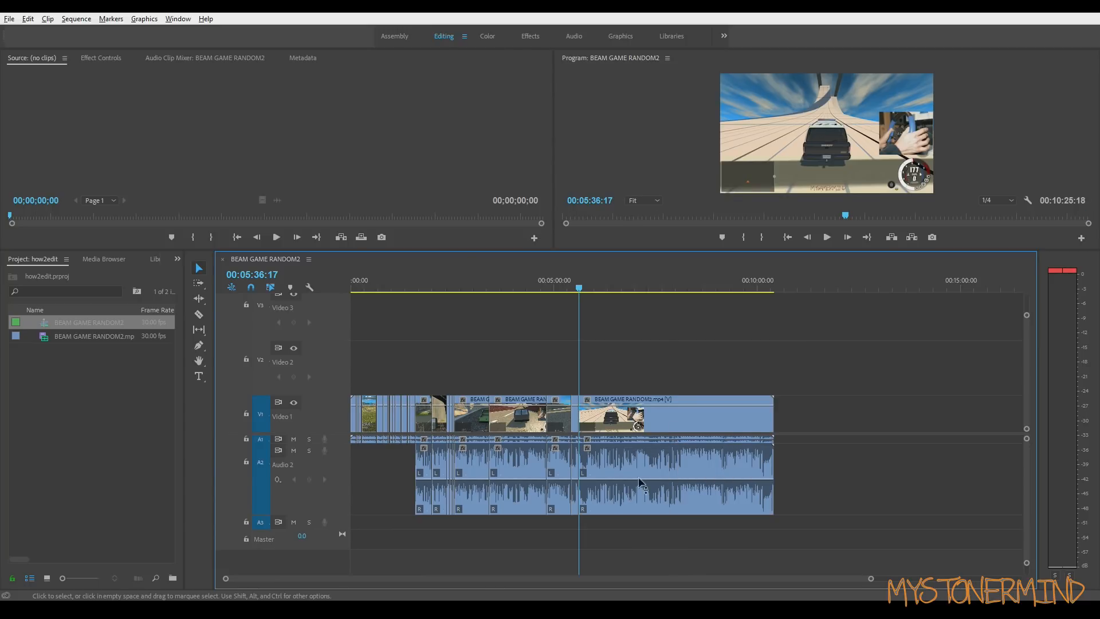
pyautogui.click(391, 475)
pyautogui.click(388, 477)
# Step: Reduce the video tracks' height and minimize all video and audio tracks in the timeline
pyautogui.scroll(-1, 387, 478)
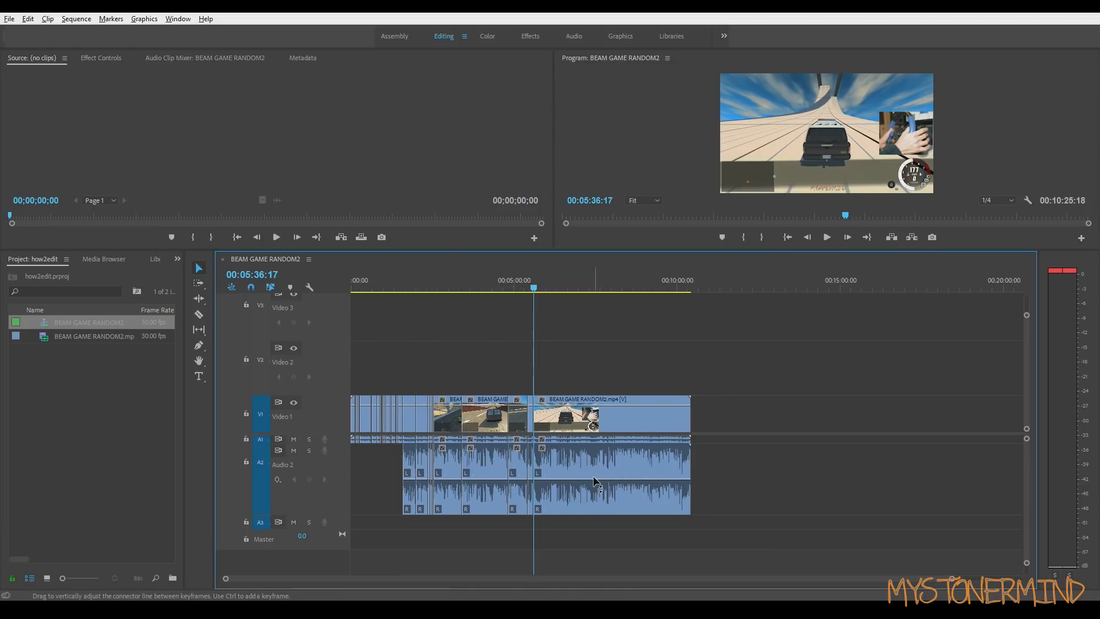
pyautogui.moveTo(593, 476)
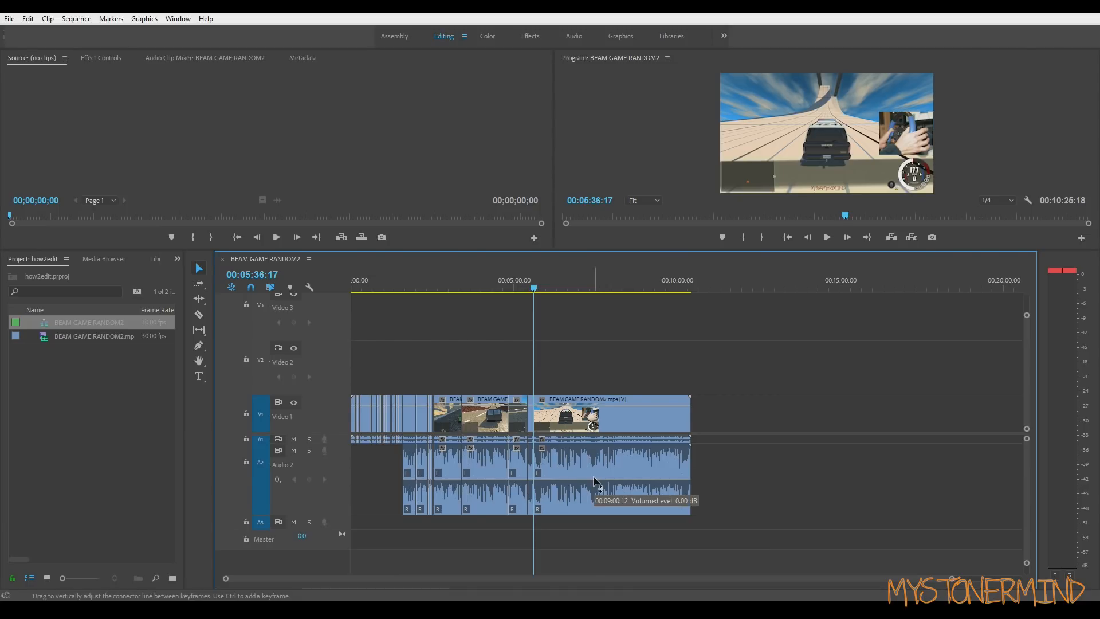
pyautogui.hotkey('ctrl', '-')
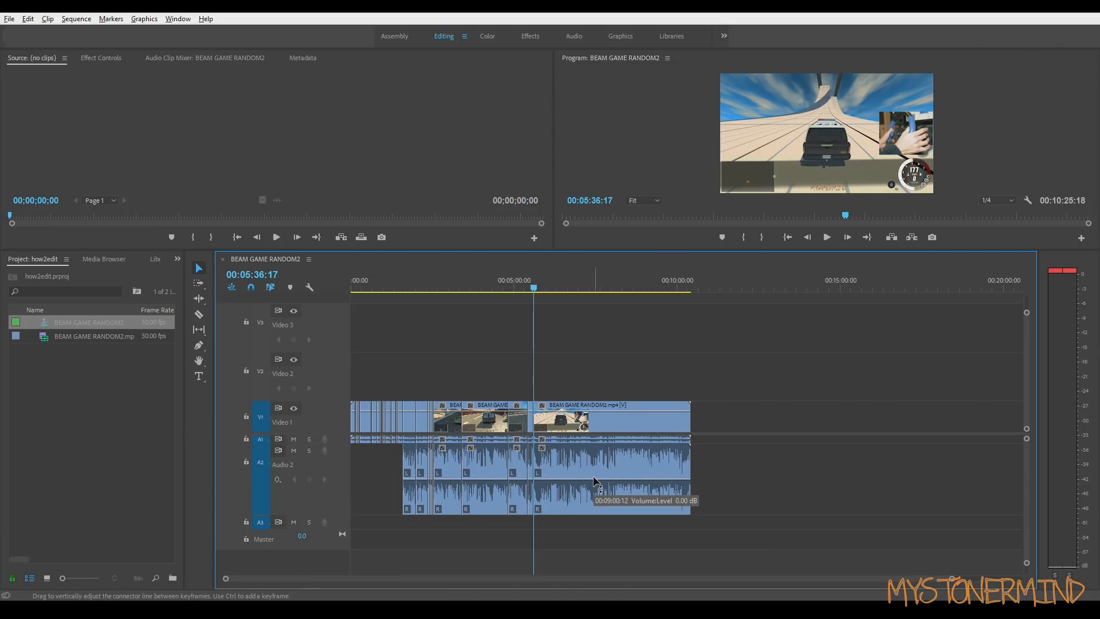
pyautogui.hotkey('shift', '-')
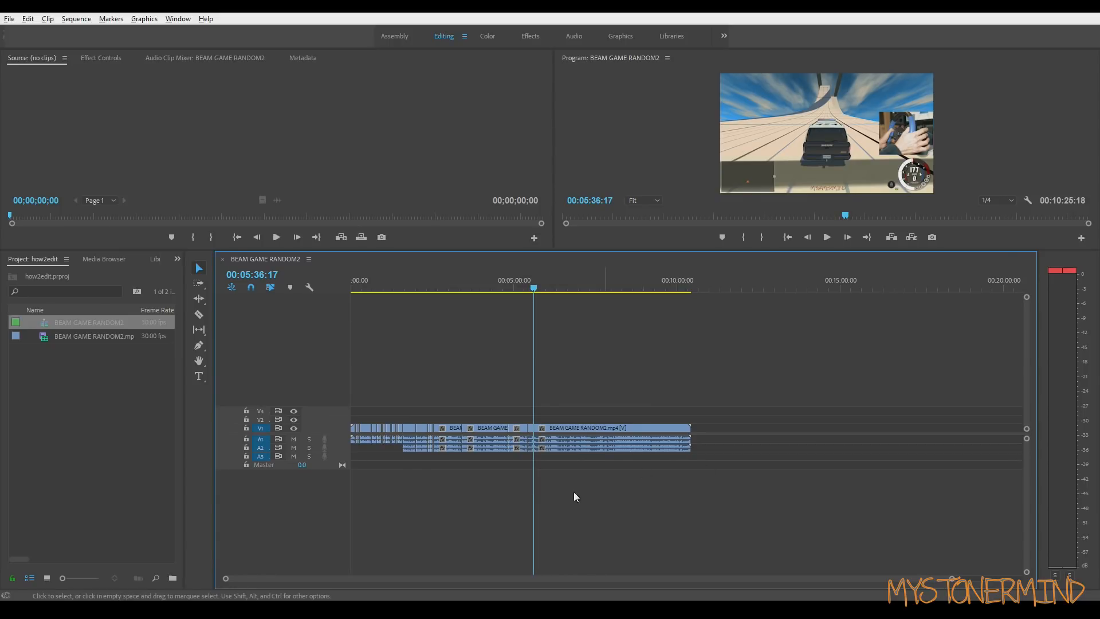
# Step: Zoom in on the sequence's time scale and toggle all tracks between minimized and expanded, leaving them expanded
pyautogui.press('=')
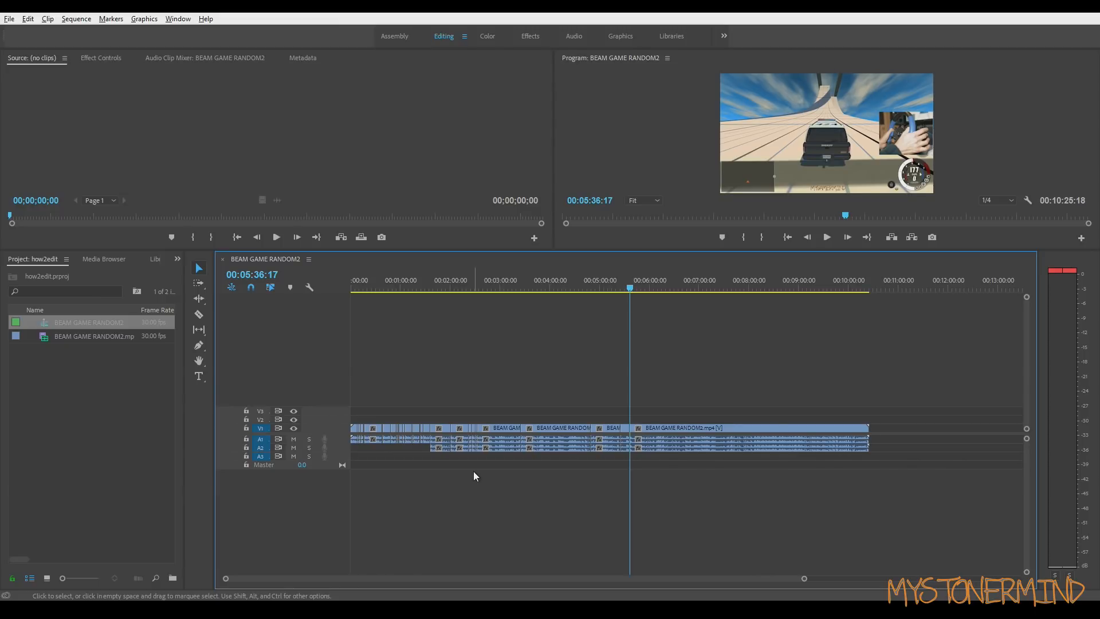
pyautogui.hotkey('shift', '=')
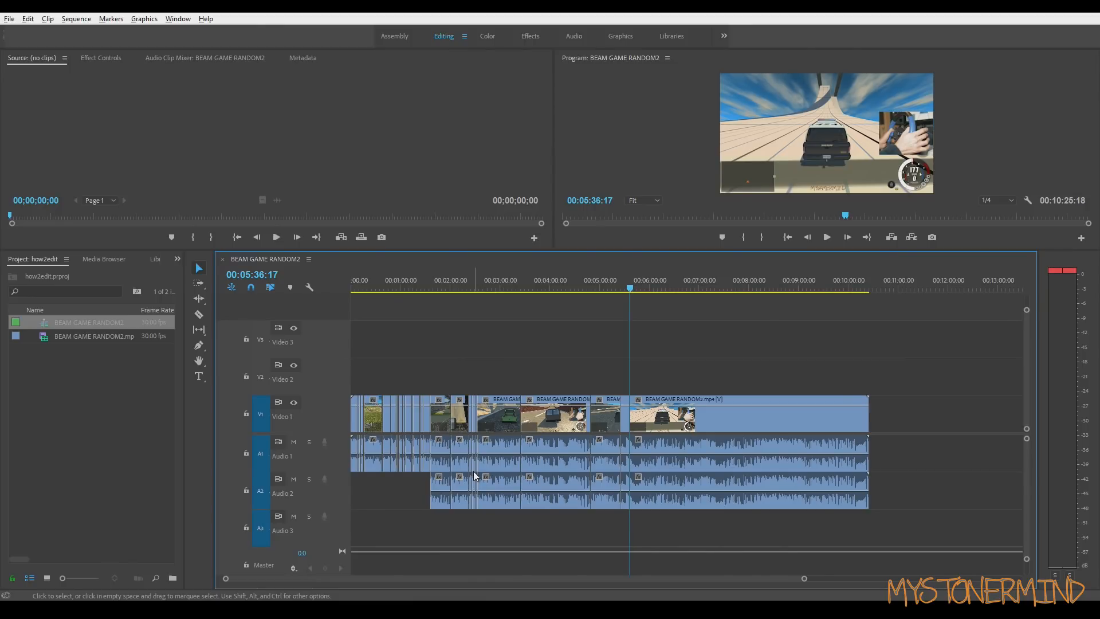
pyautogui.hotkey('shift', '-')
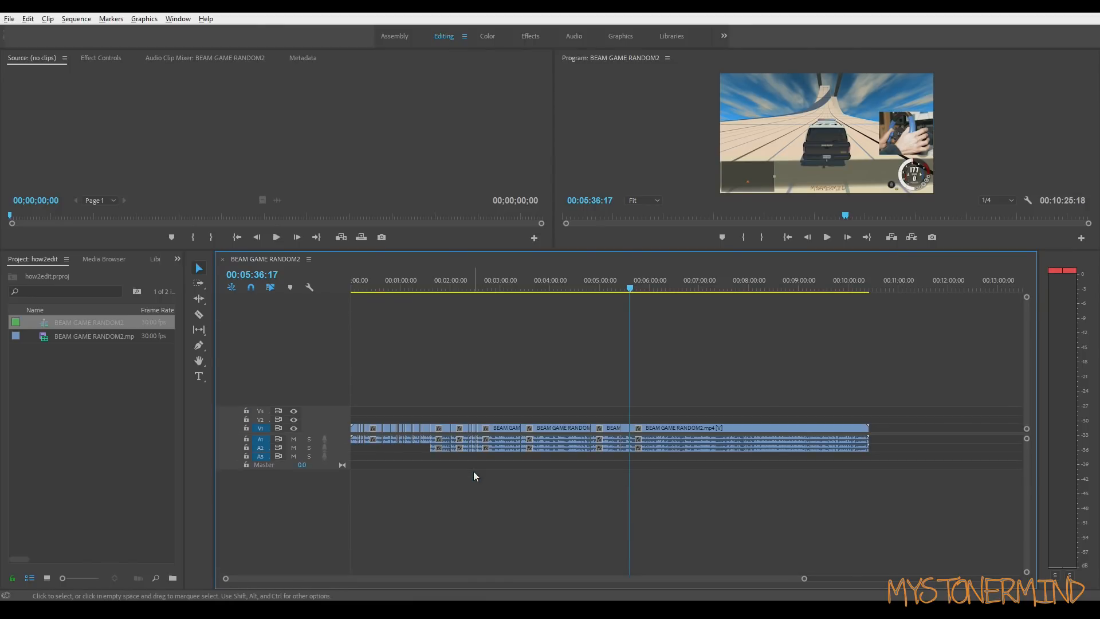
pyautogui.hotkey('shift', '=')
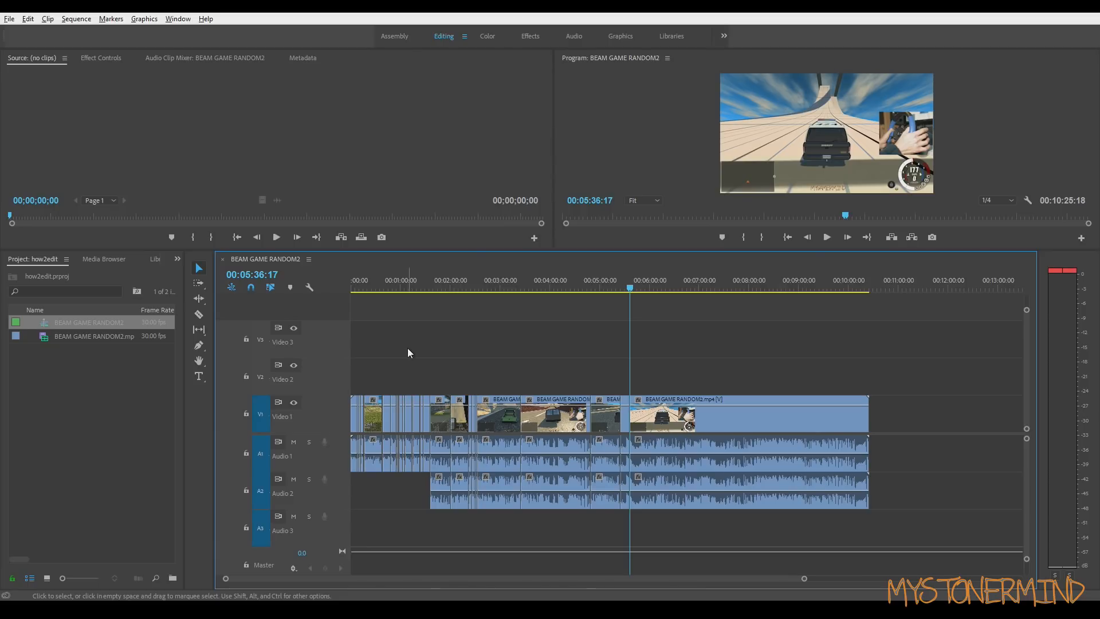
# Step: Zoom the timeline out one level and slightly reduce the heights of the Video 1, Audio 1 and Audio 2 tracks
pyautogui.press('-')
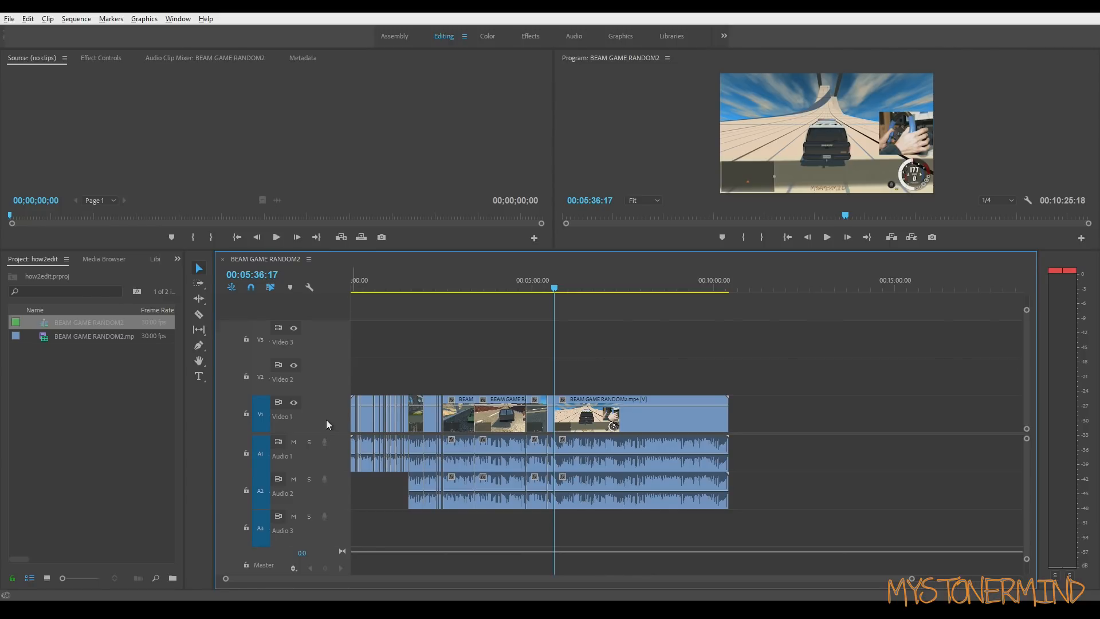
pyautogui.scroll(-1, 327, 421)
pyautogui.scroll(-1, 327, 451)
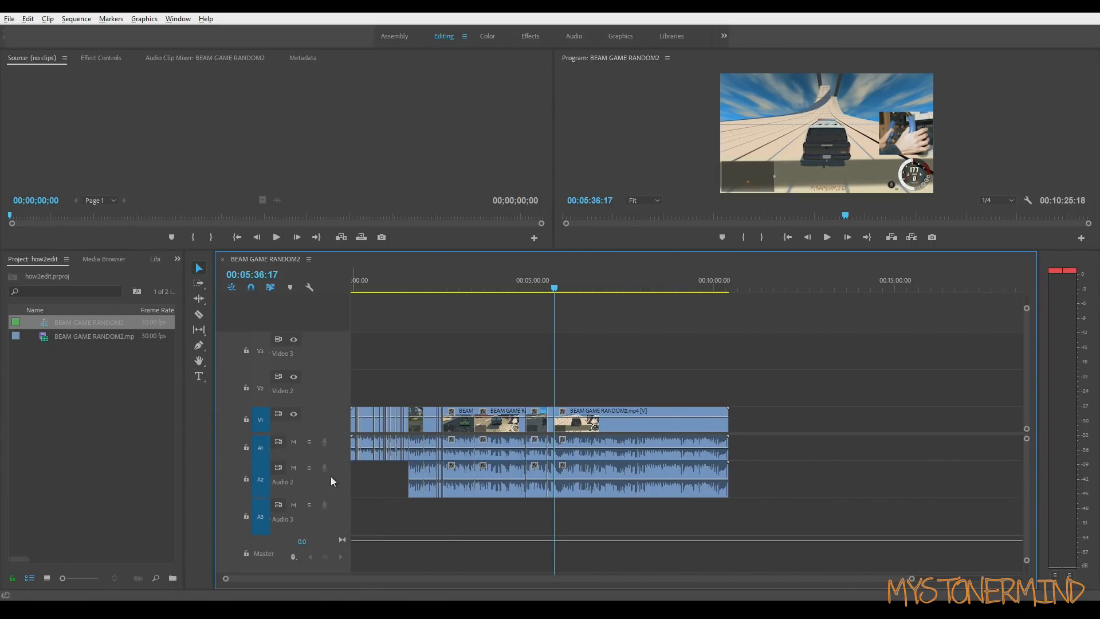
pyautogui.scroll(-1, 335, 480)
# Step: Return the playhead to the start of the sequence and zoom in one level
pyautogui.press('alt')
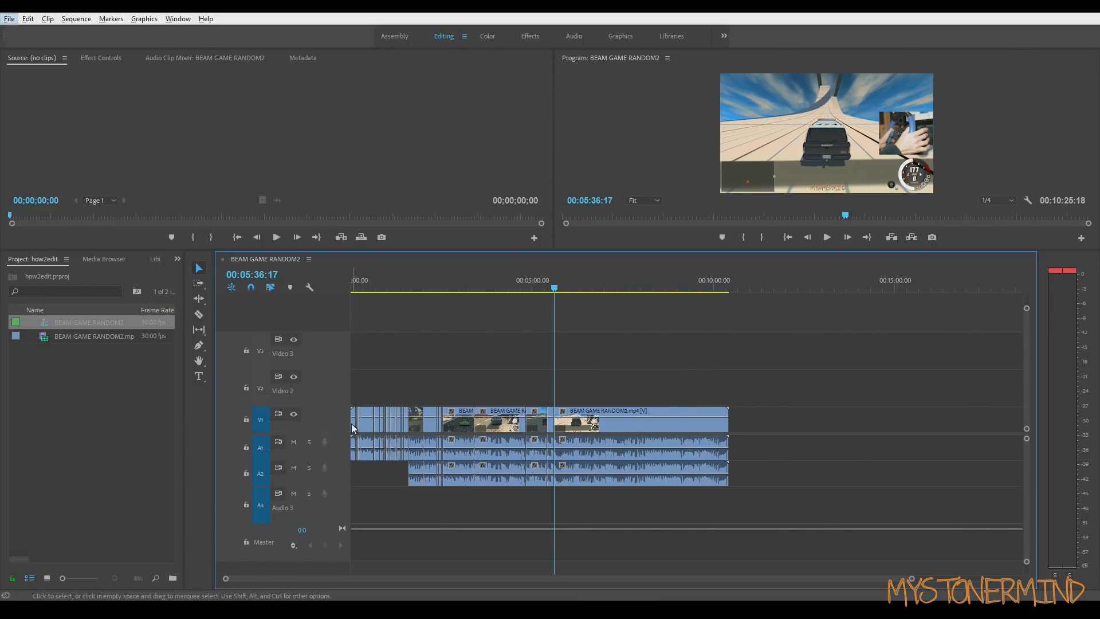
pyautogui.press('Home')
pyautogui.scroll(1, 352, 421)
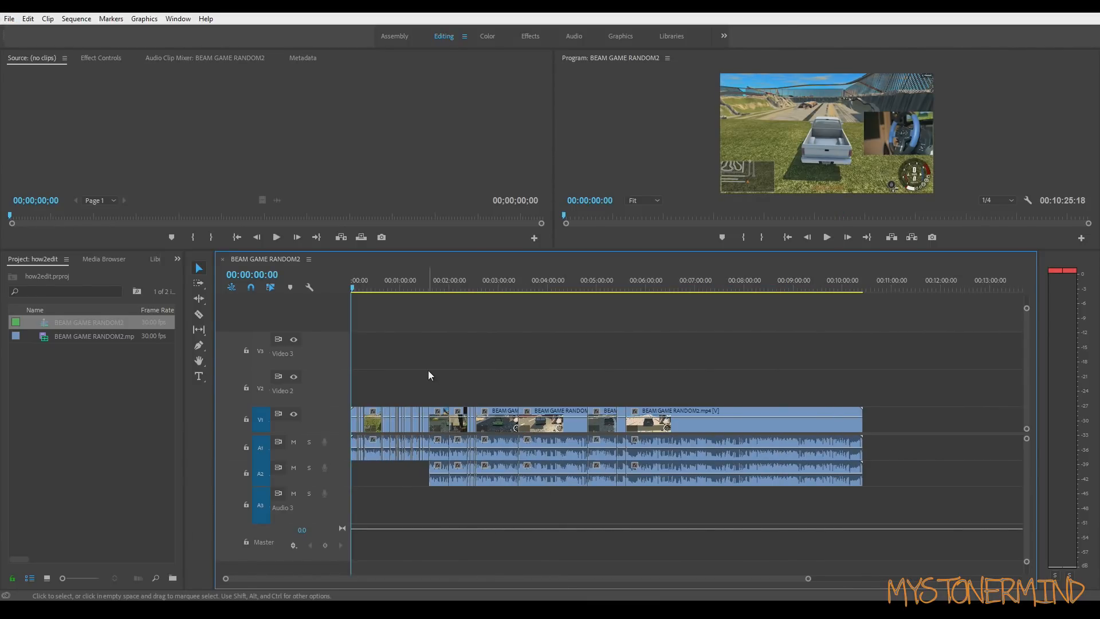